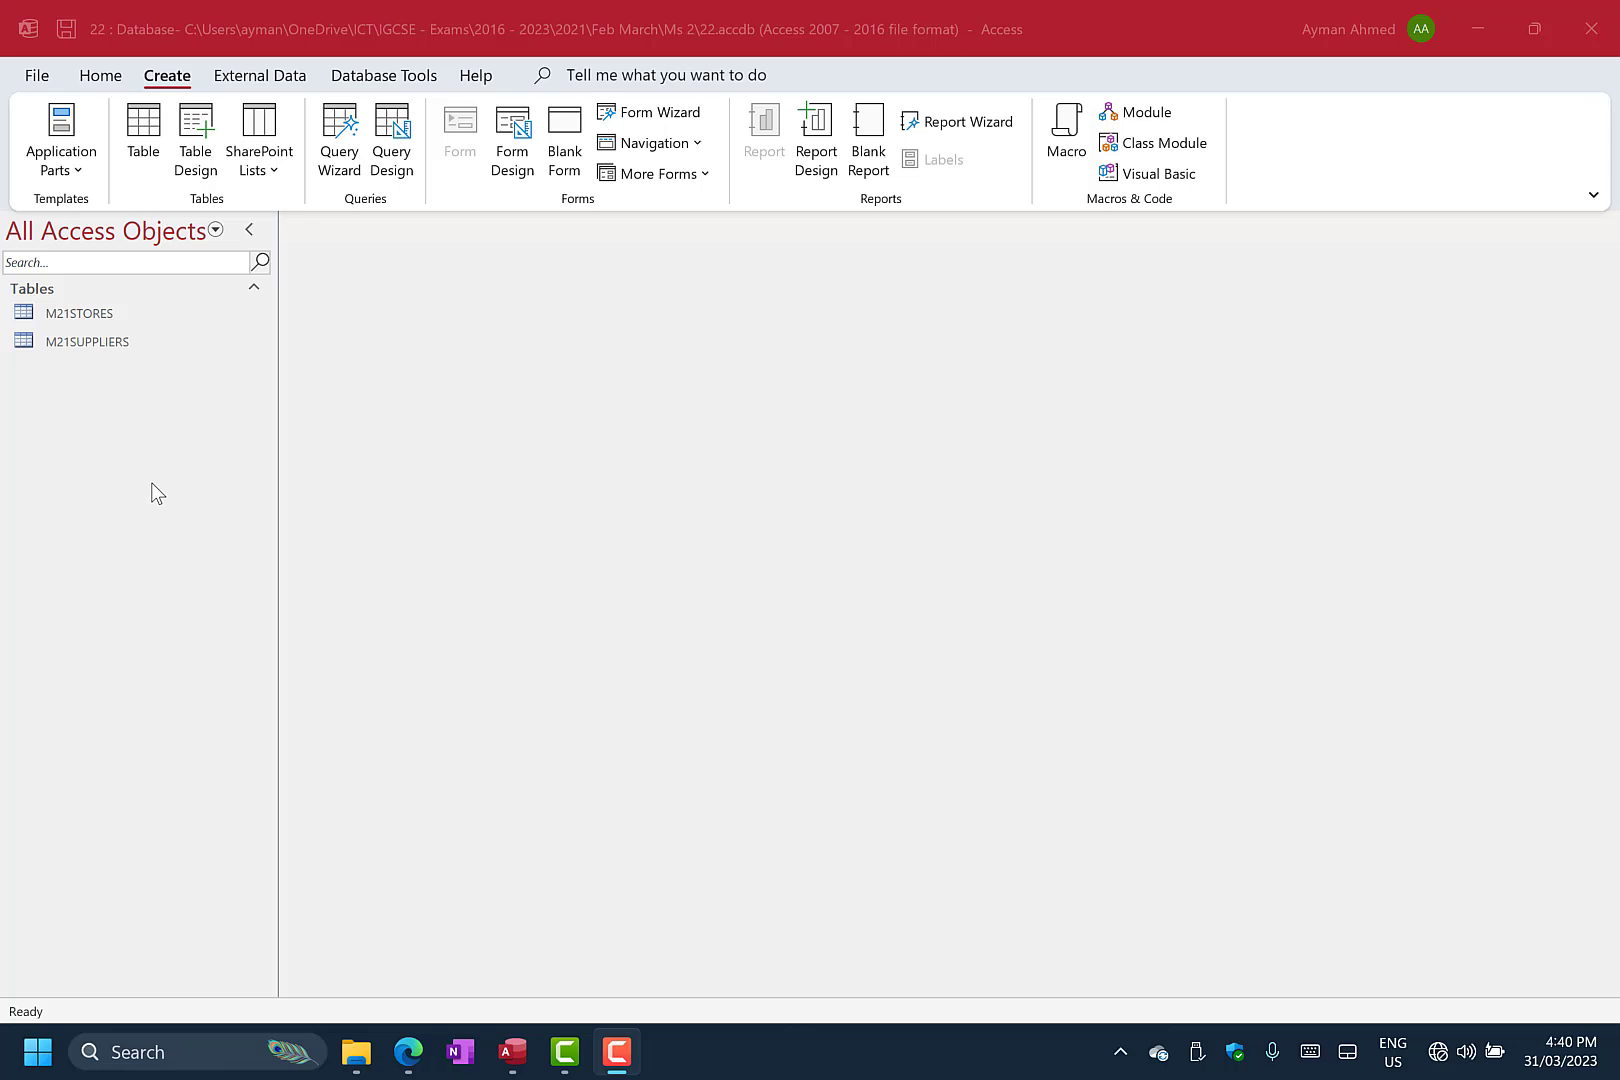
Create a simple select query containing all fields of the M21SUPPLIERS table.
click(160, 80)
click(338, 155)
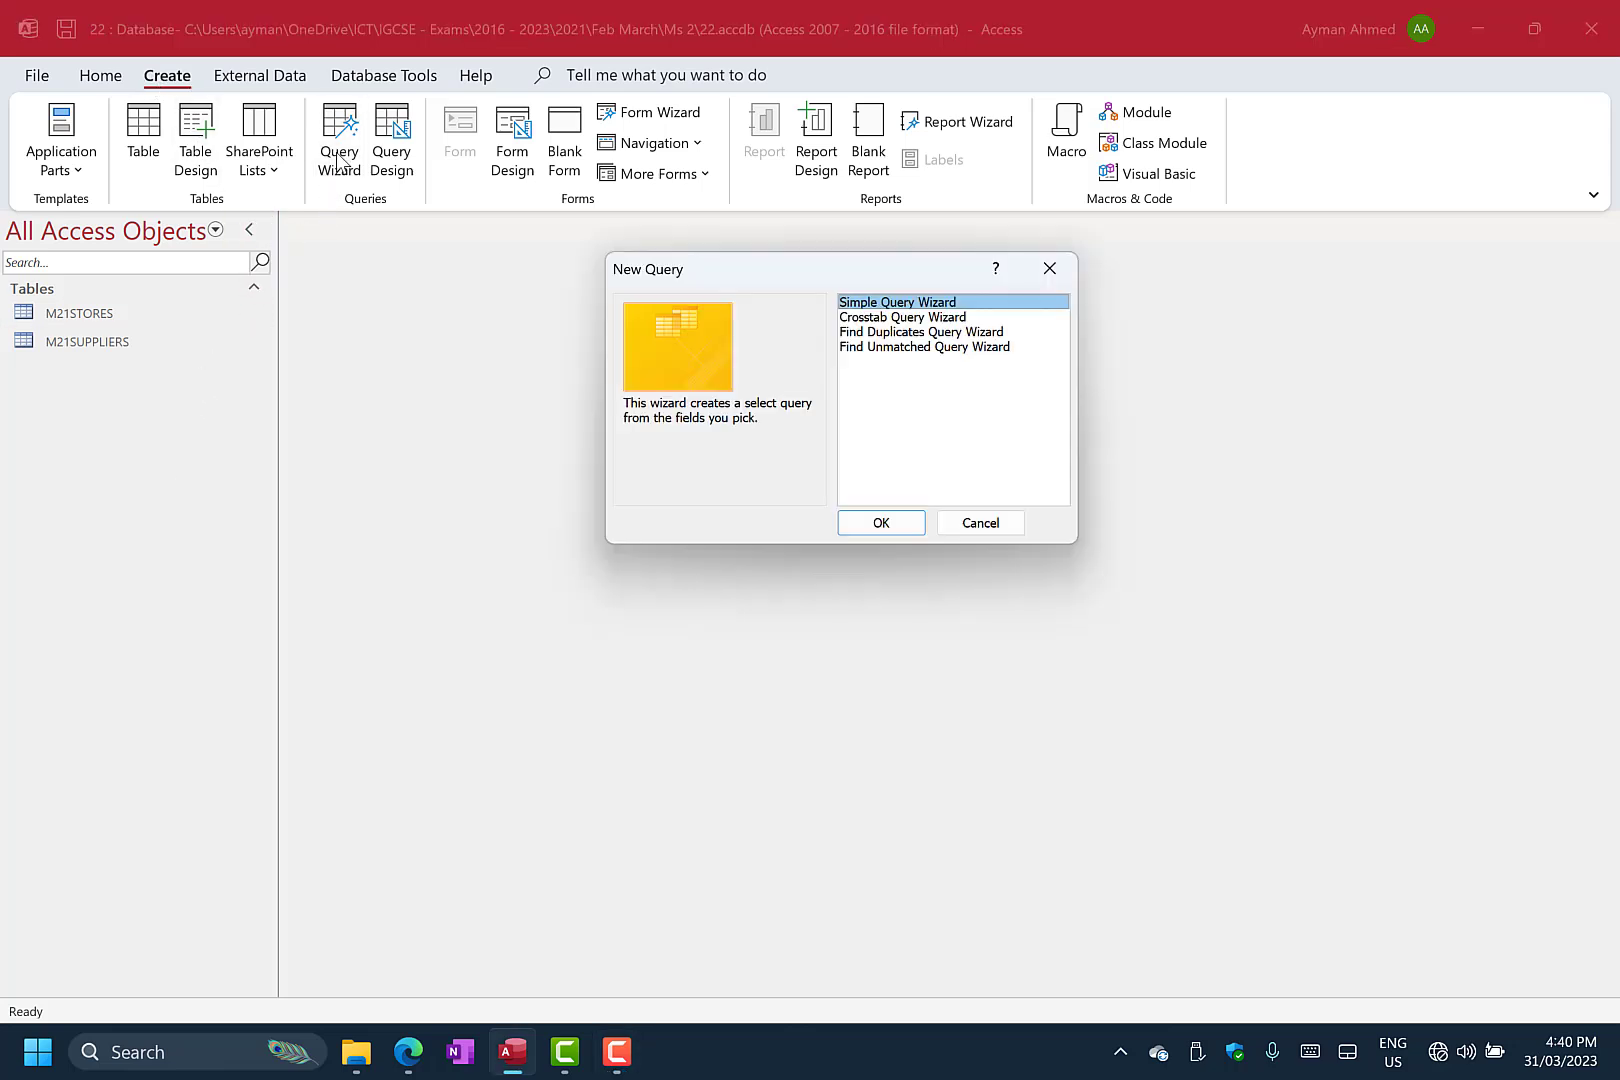
click(880, 522)
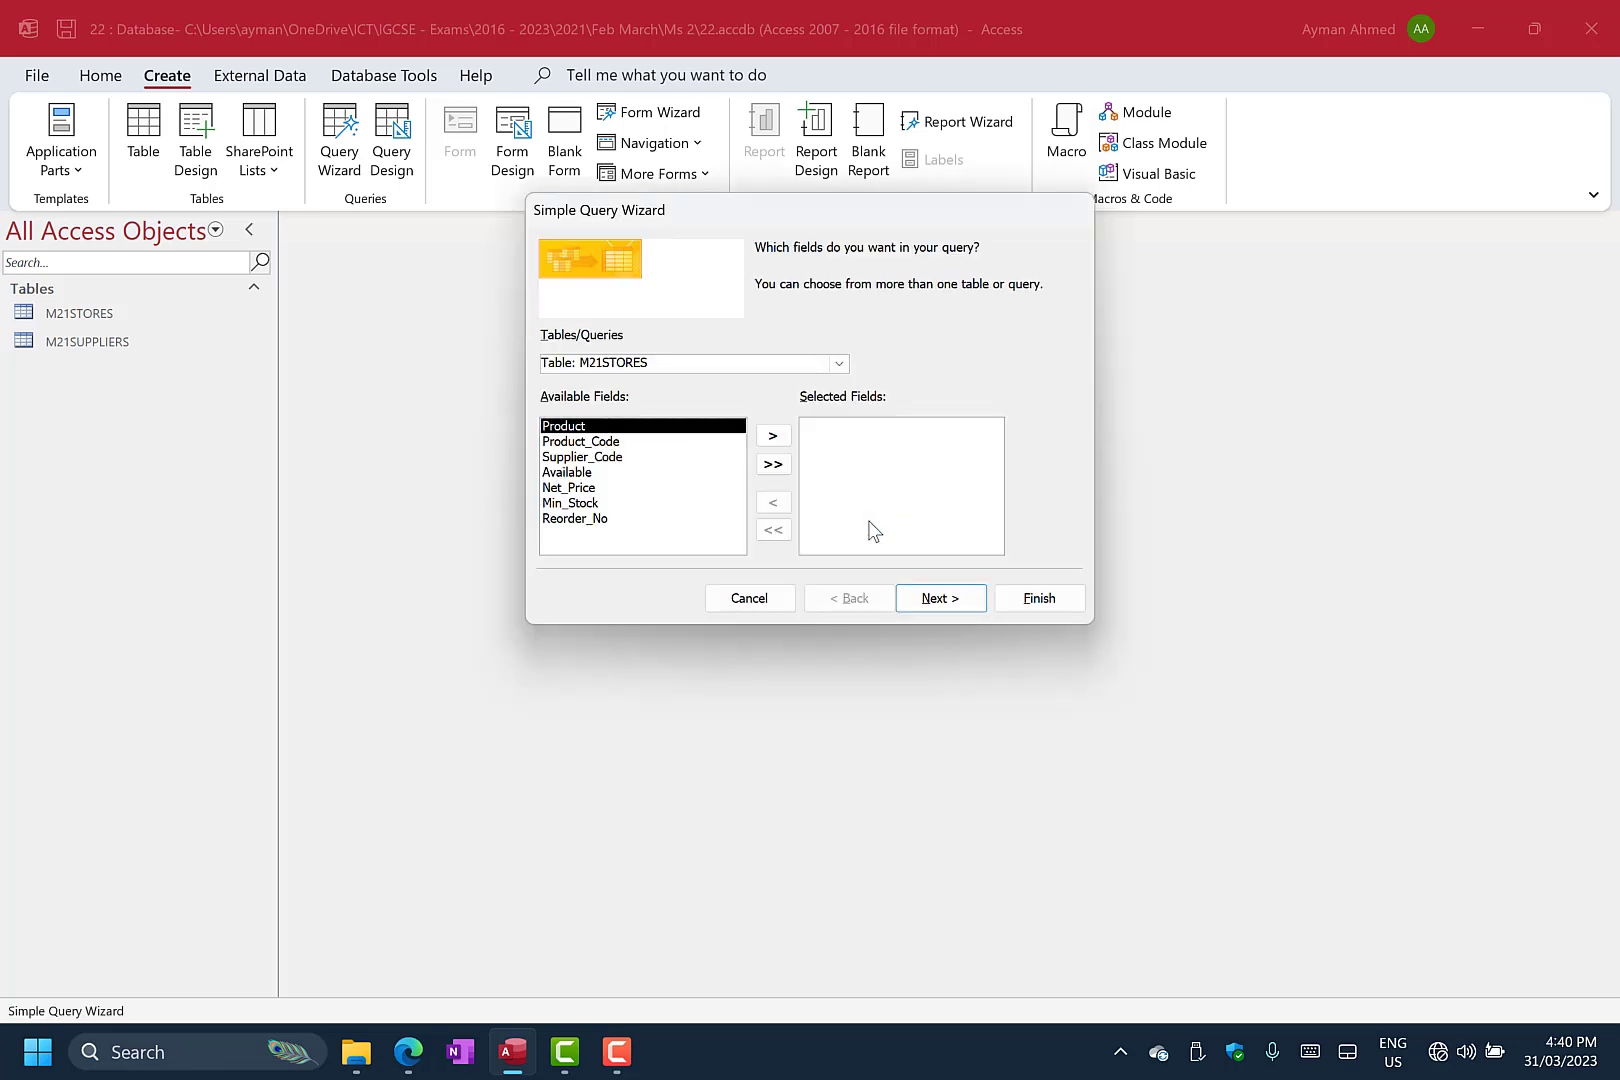
click(840, 366)
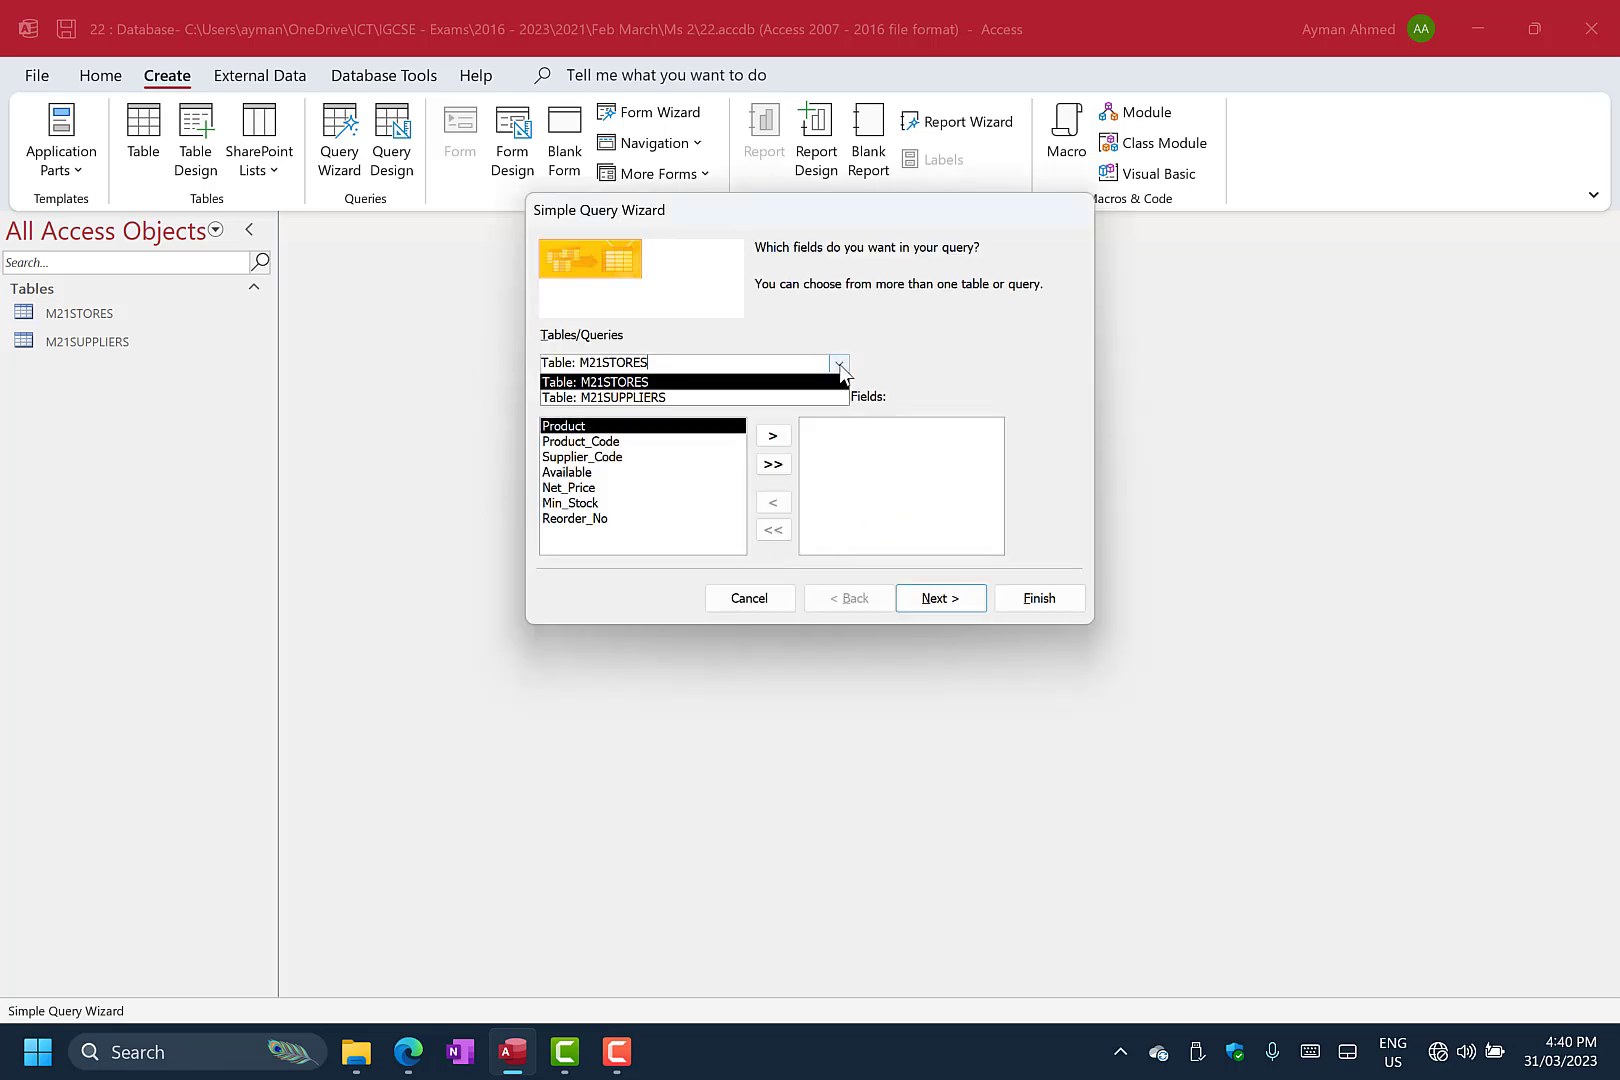
click(668, 397)
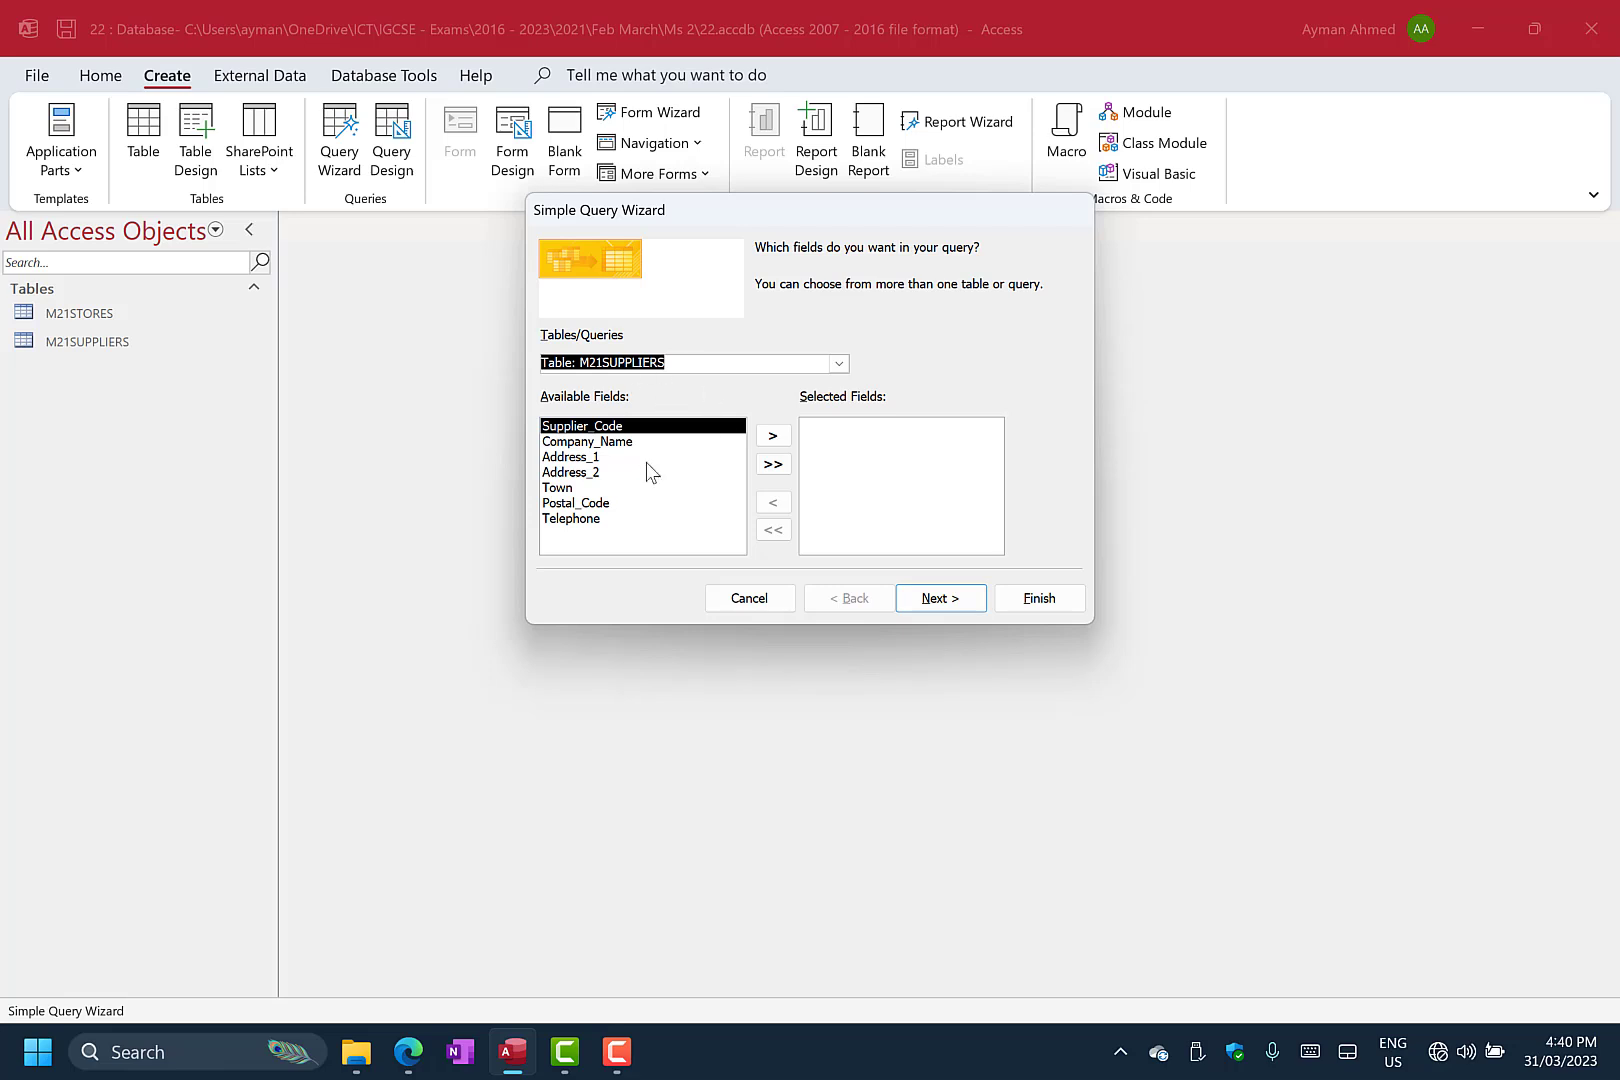
click(775, 465)
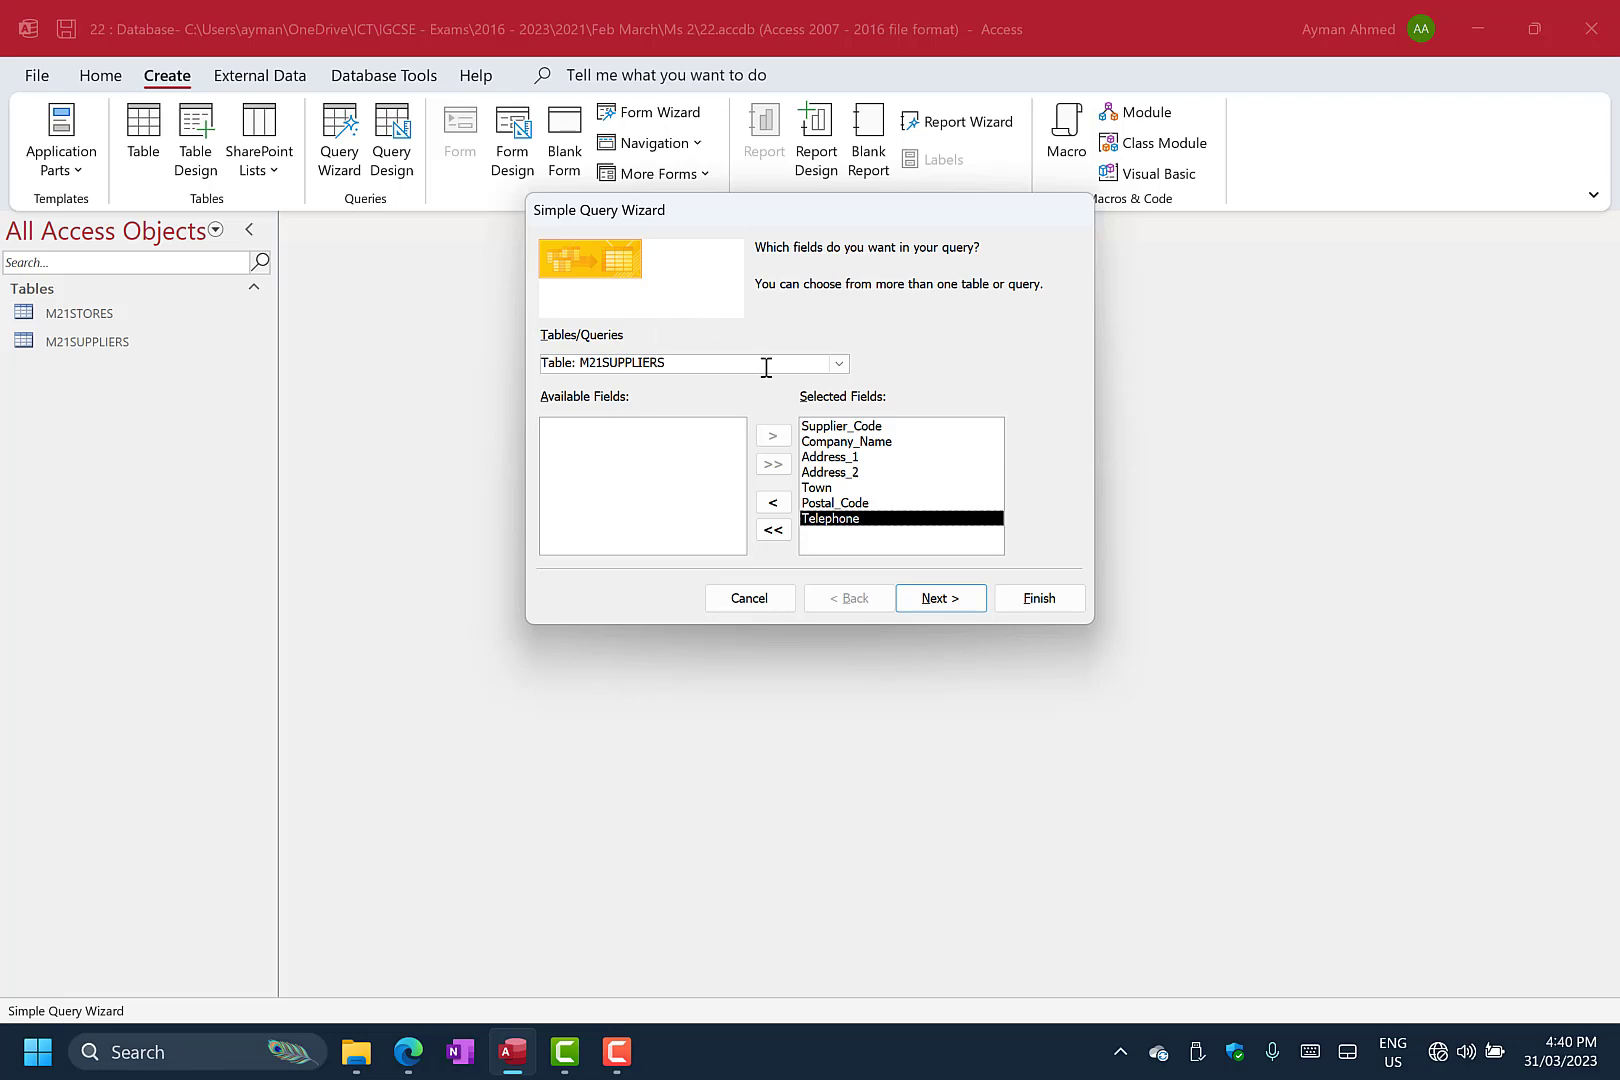
click(1044, 610)
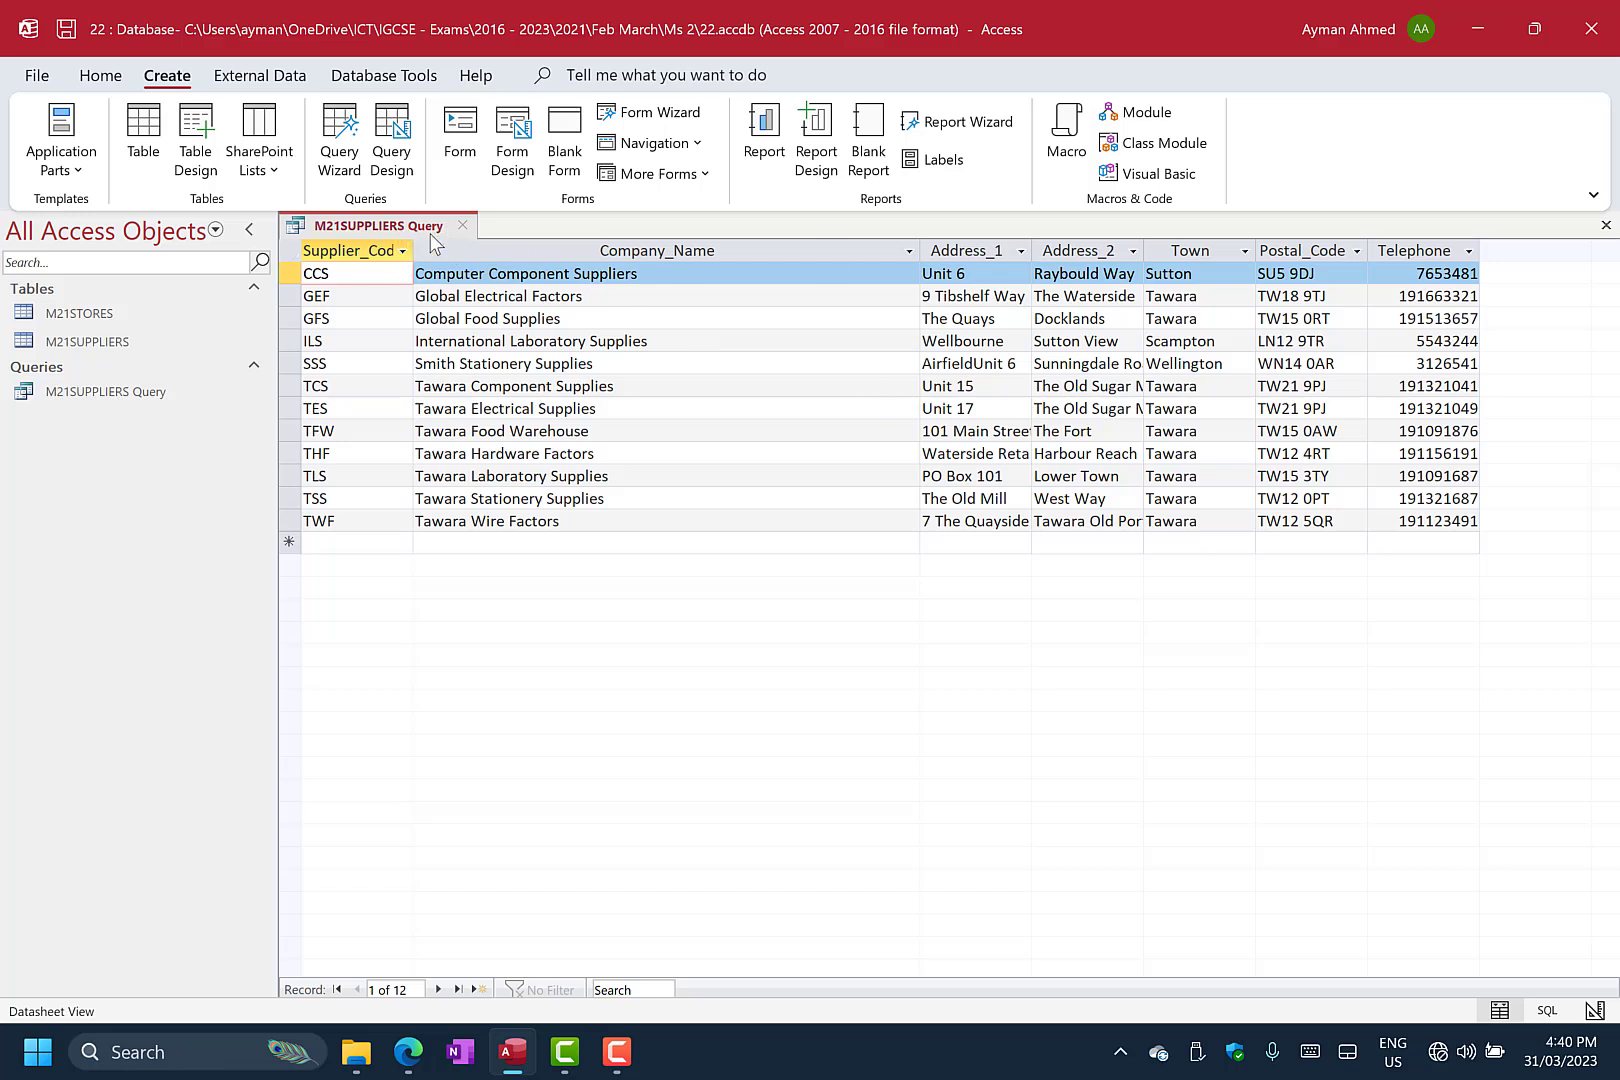
Set the query's Company_Name criterion to *Tawara* in its design and run the query.
right_click(352, 230)
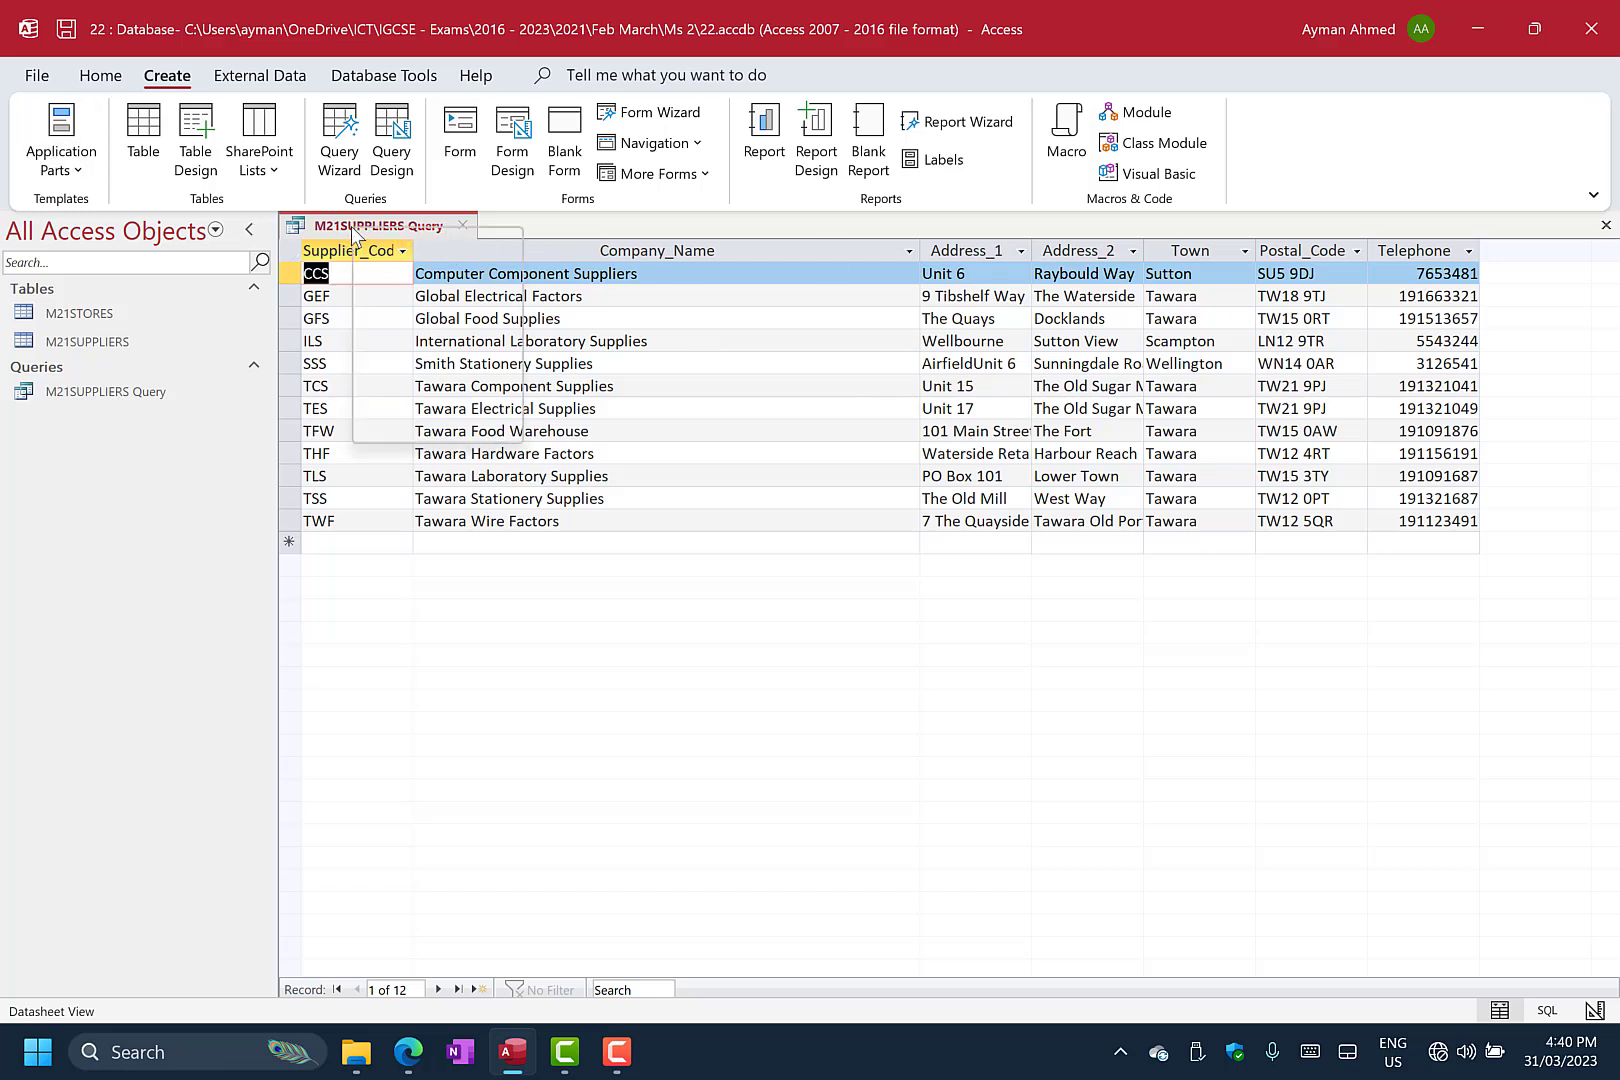
click(485, 358)
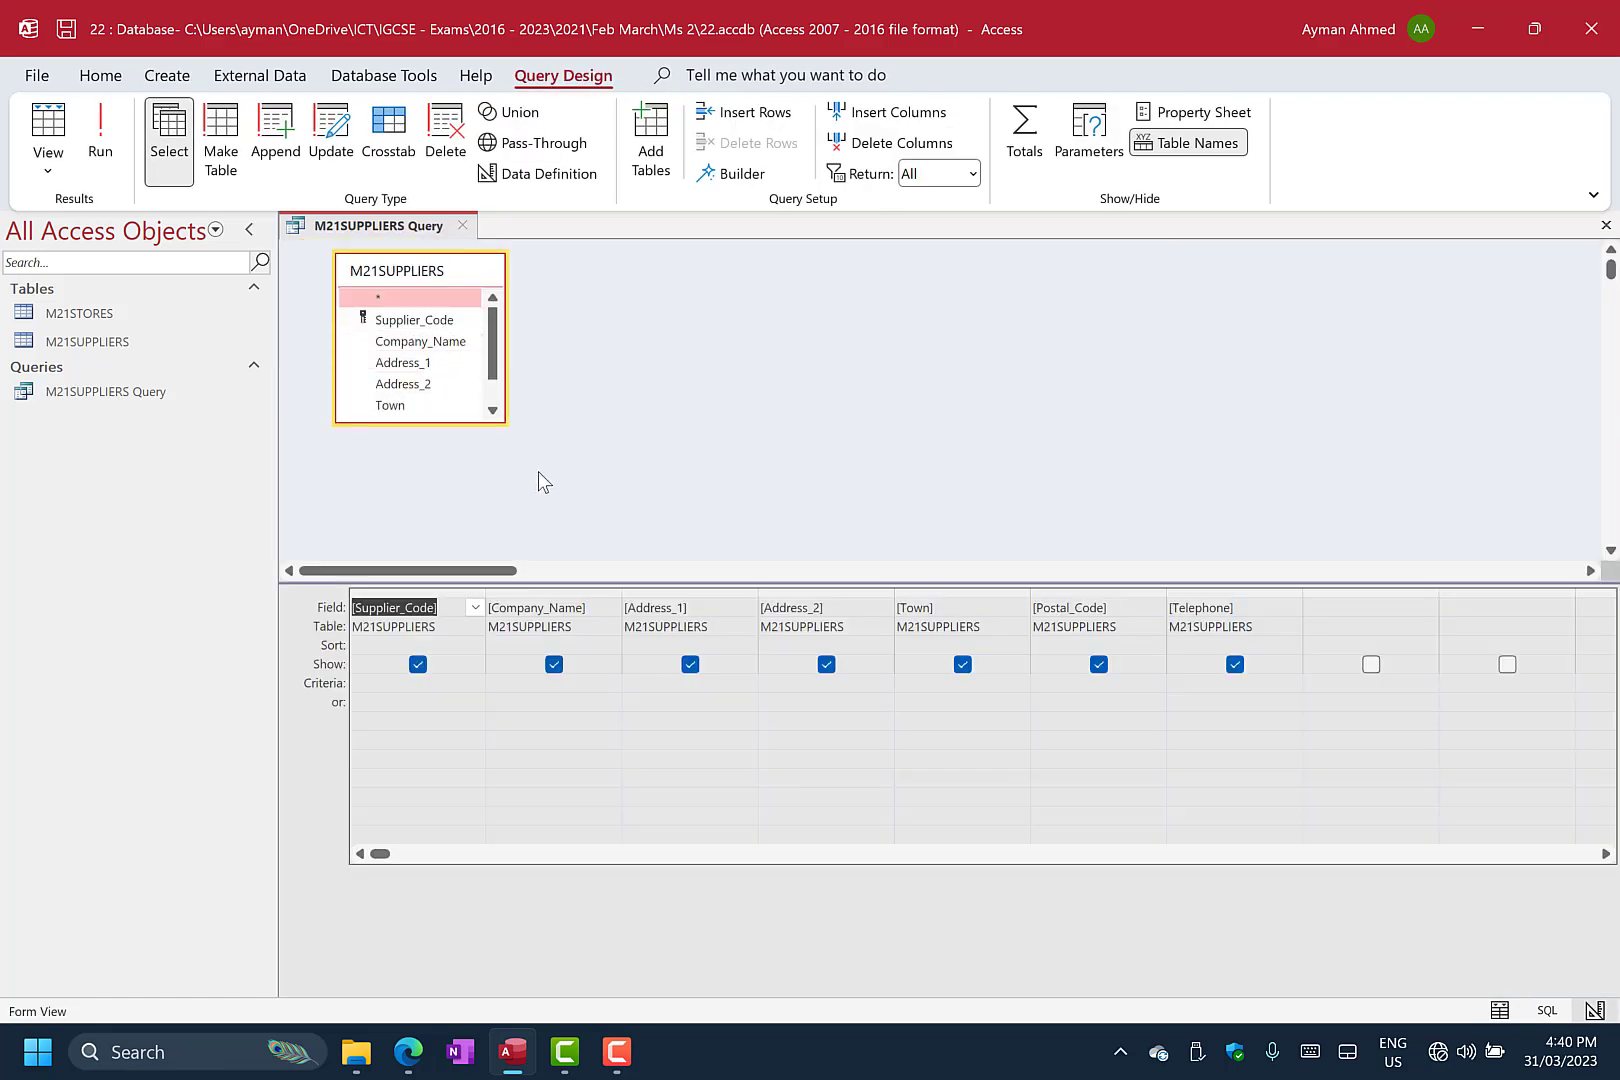
click(545, 688)
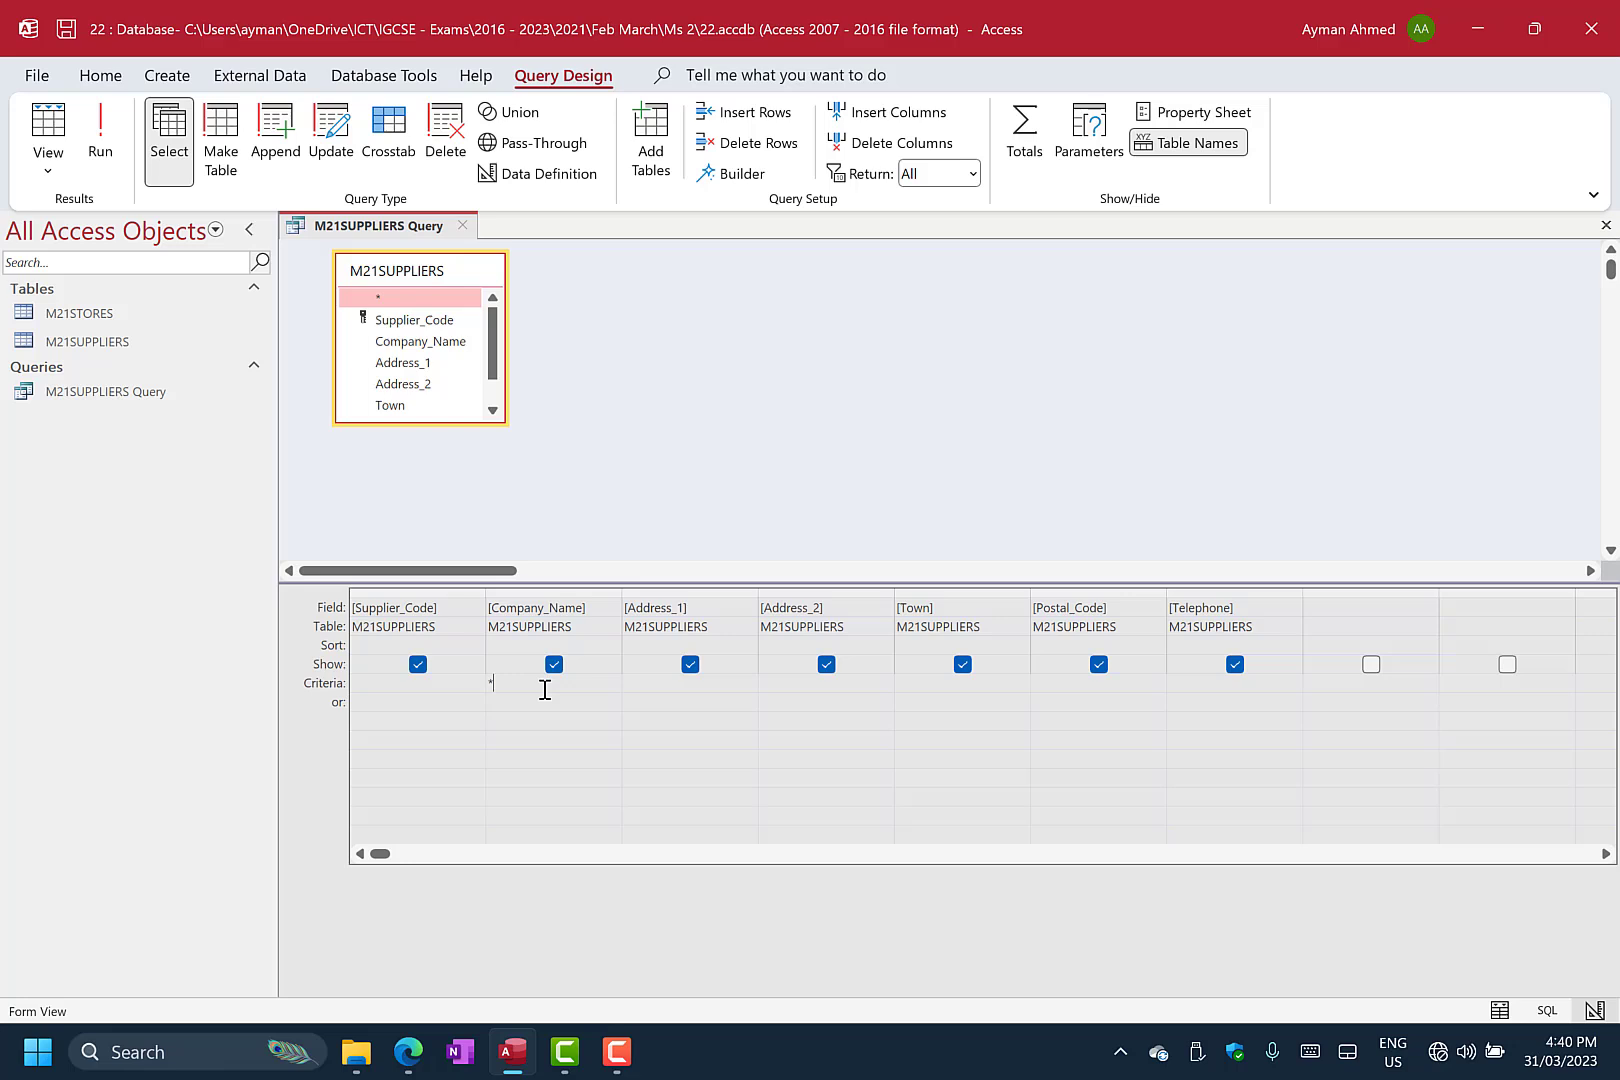
text(Tawara*)
click(101, 132)
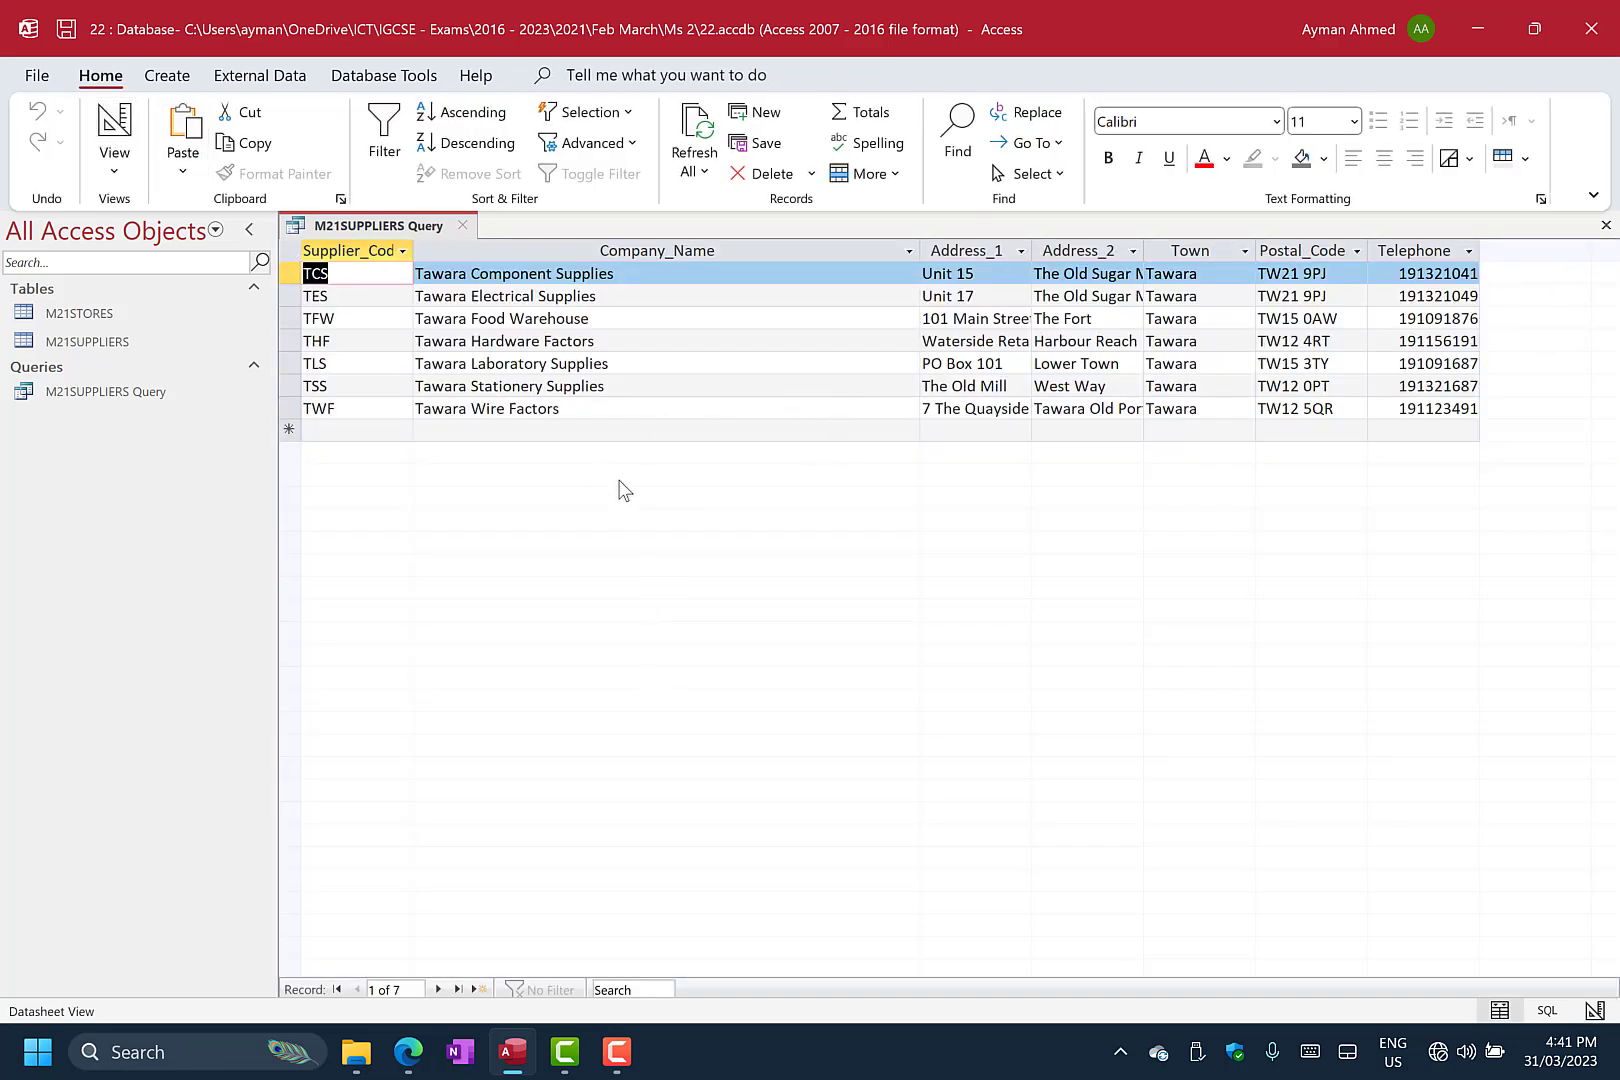
Start the Label Wizard based on the M21SUPPLIERS query, saving the query's changes.
click(167, 75)
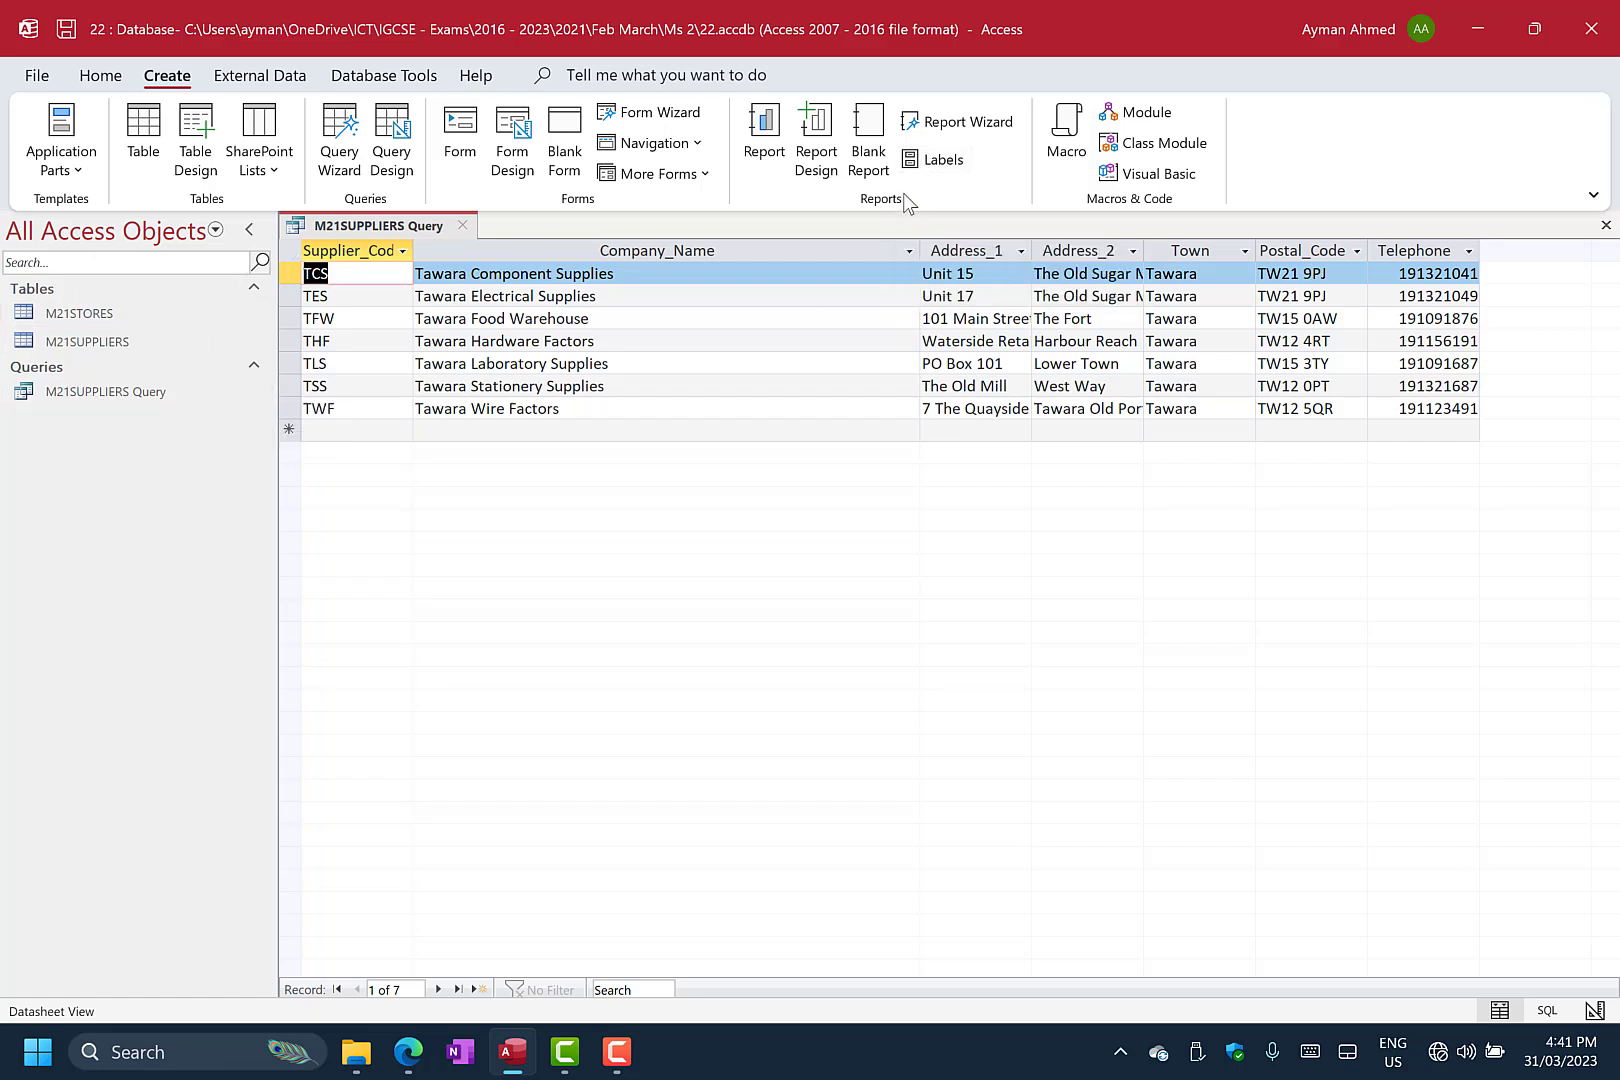
click(930, 165)
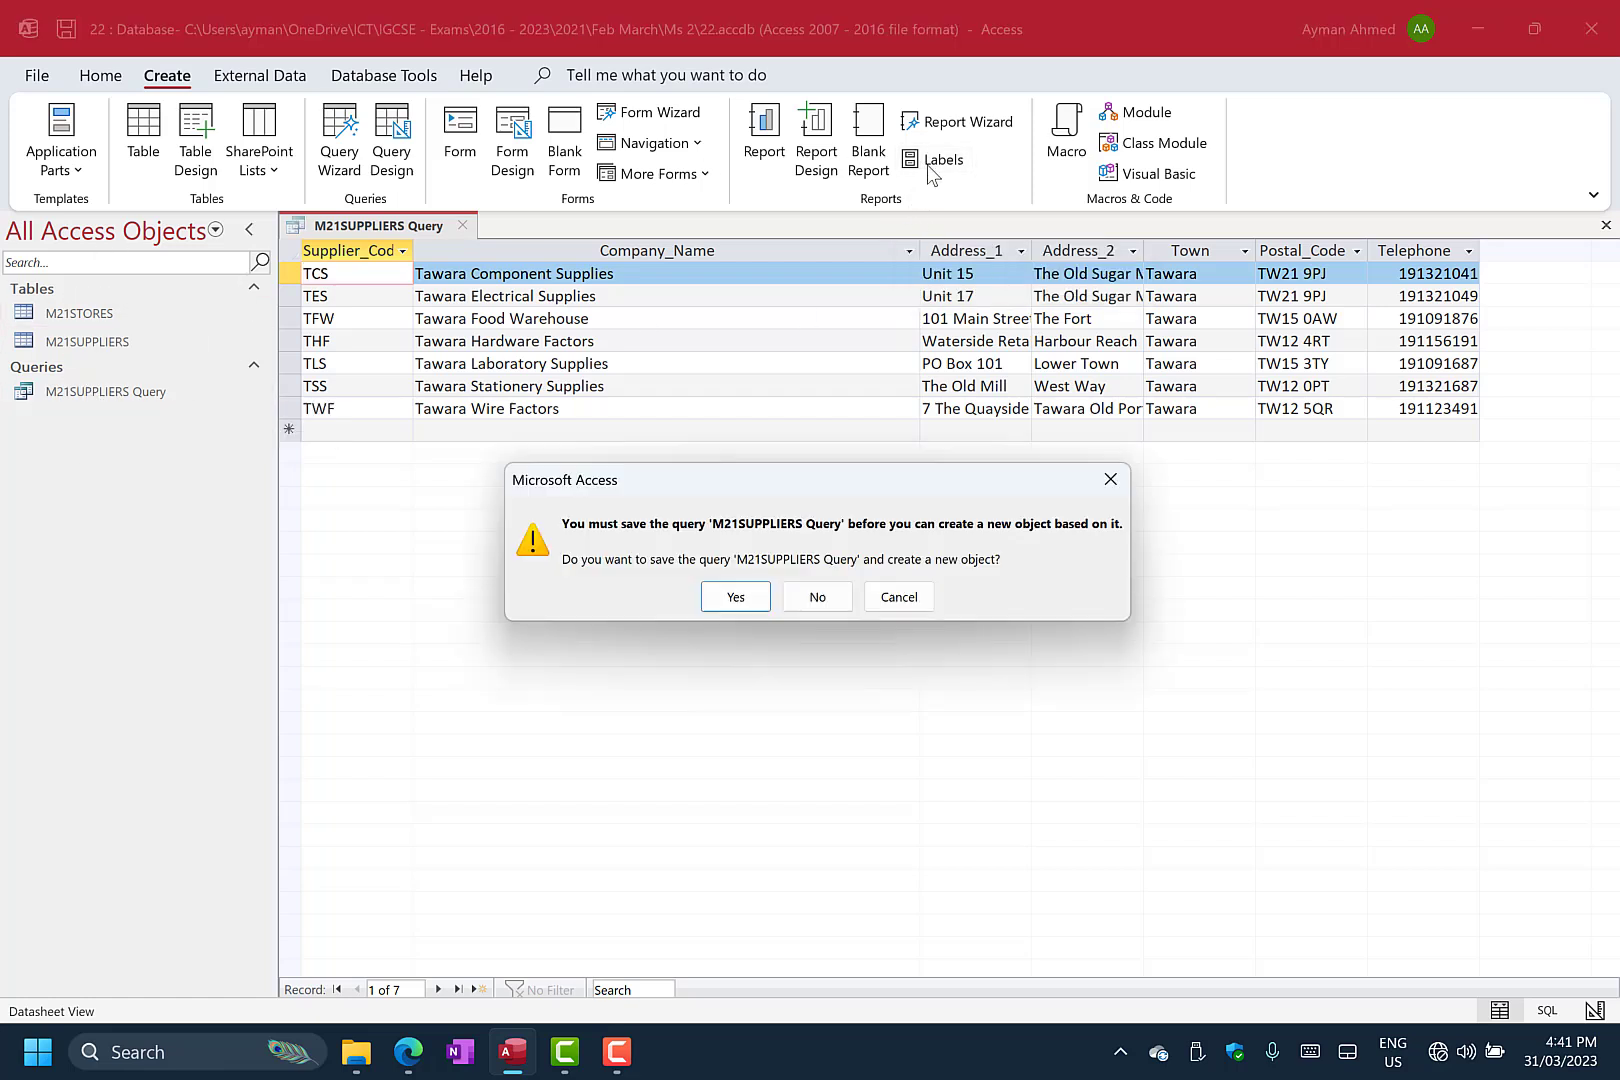
click(738, 604)
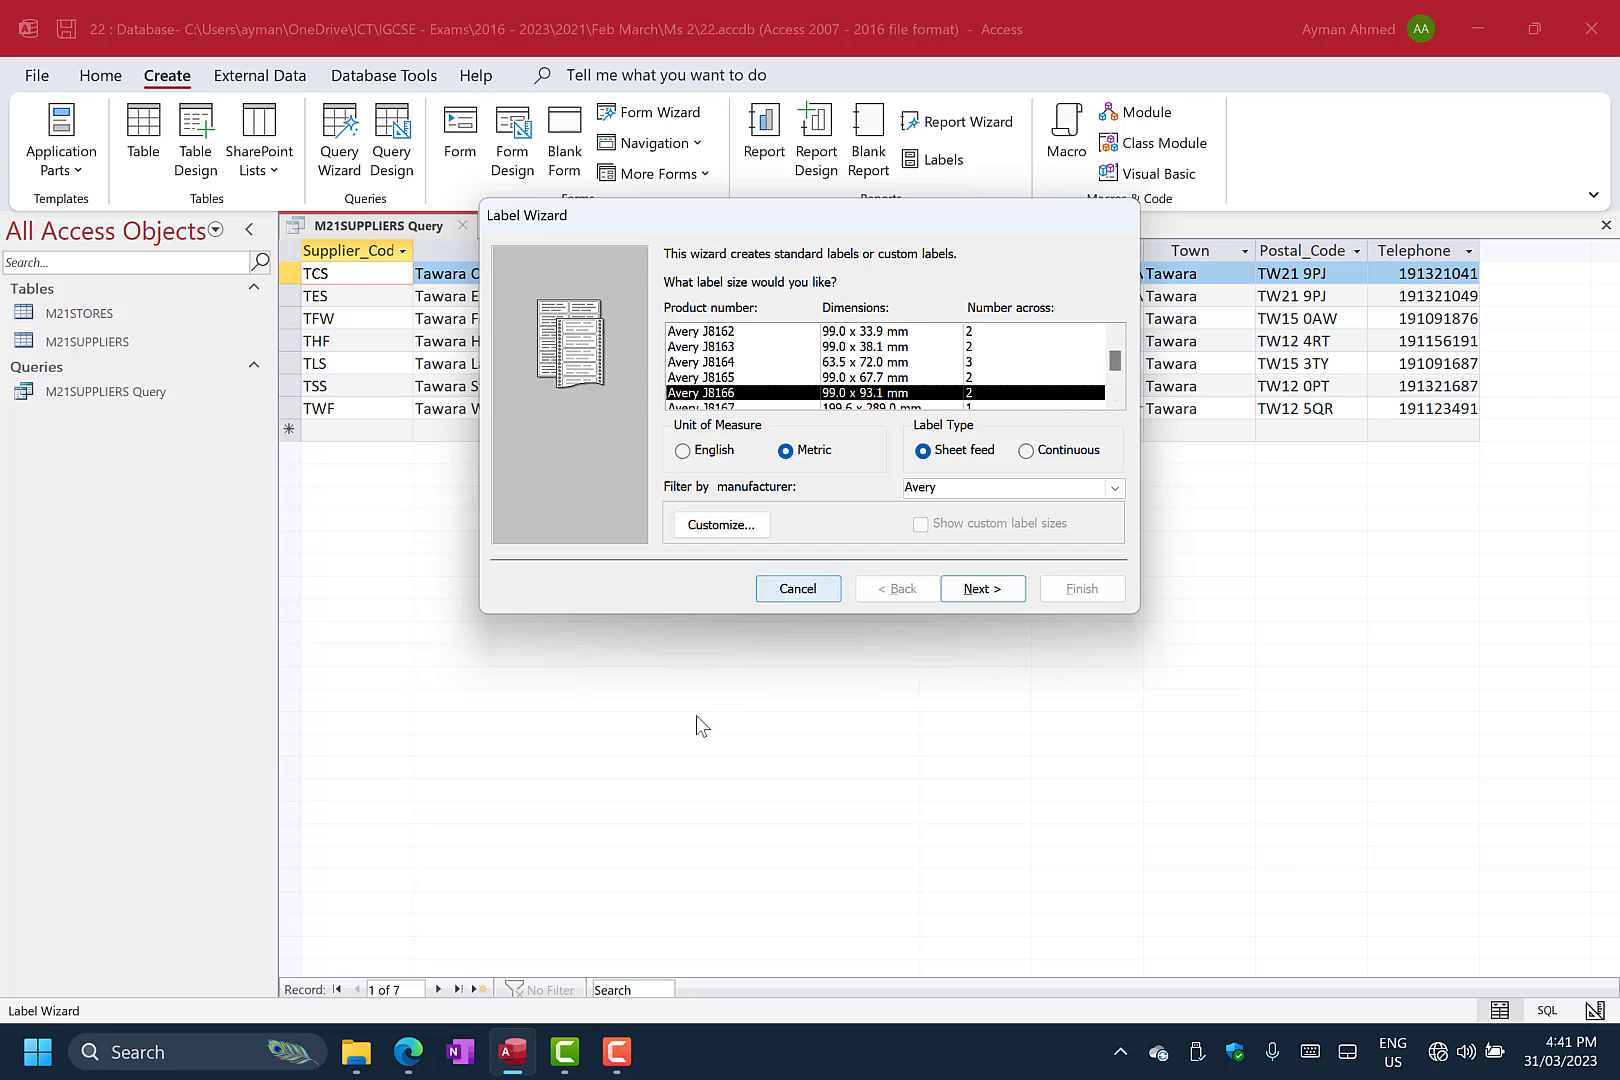
Check the required label size in the exam paper PDF and choose Avery J8165 (99.0 x 67.7 mm), accepting the default text appearance.
click(408, 1052)
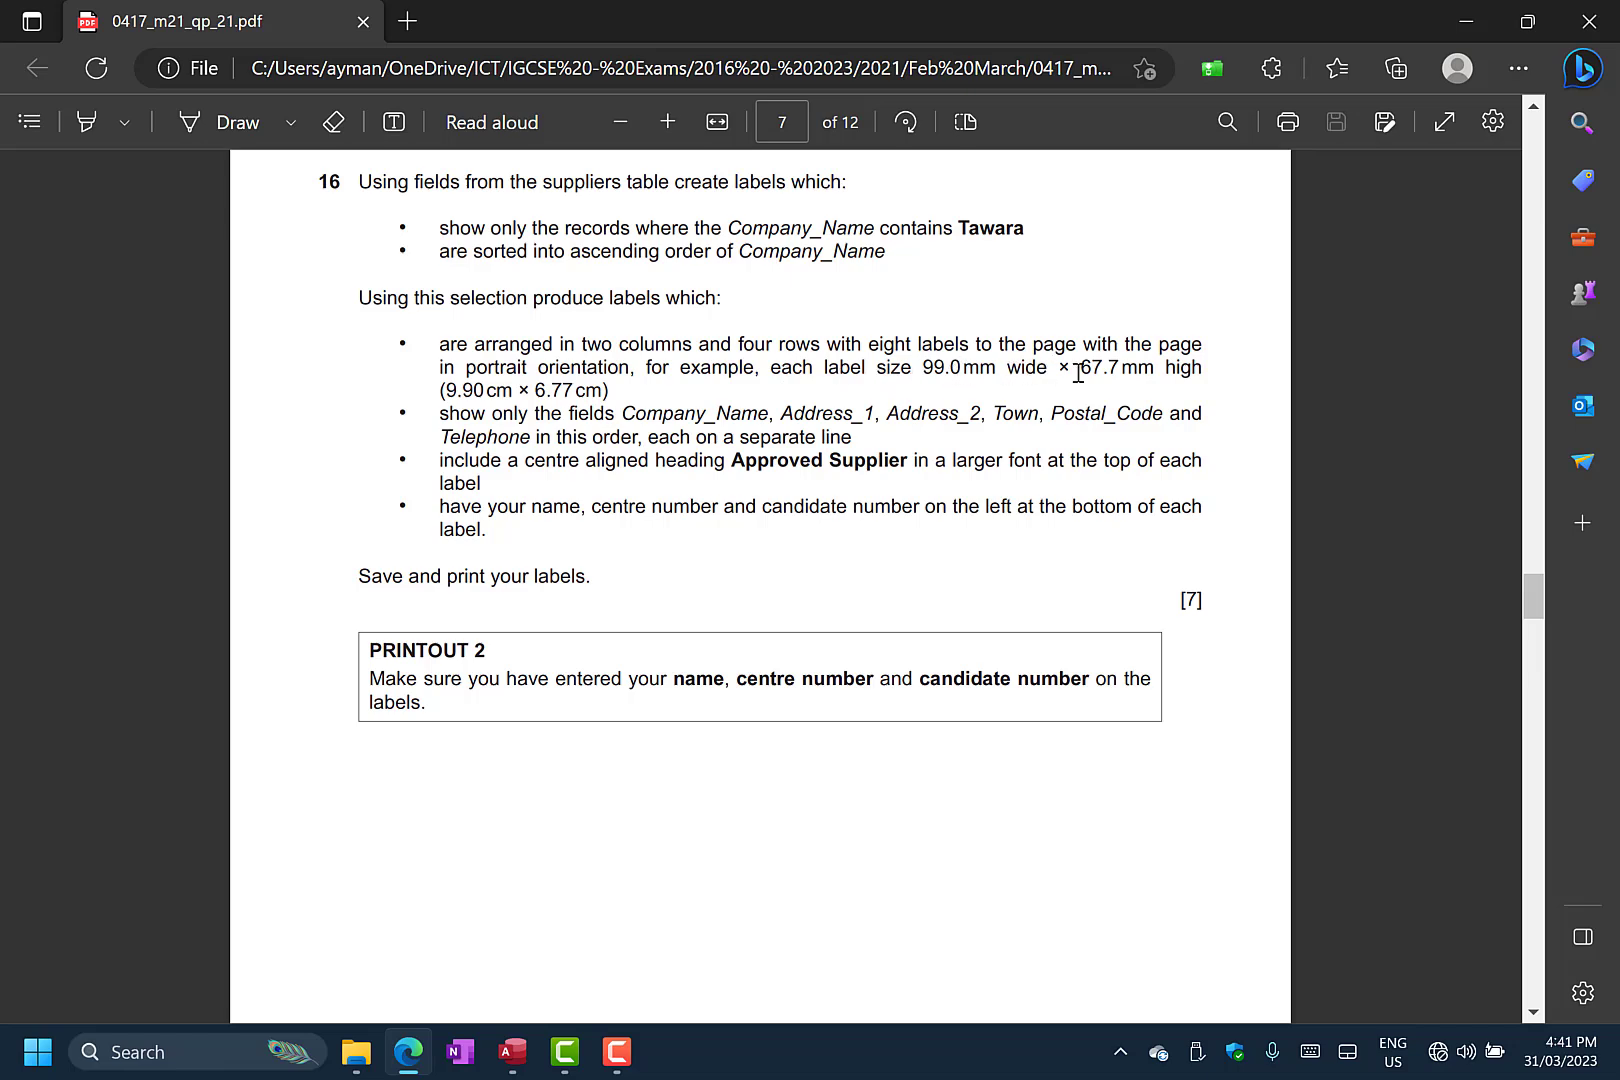
click(1462, 20)
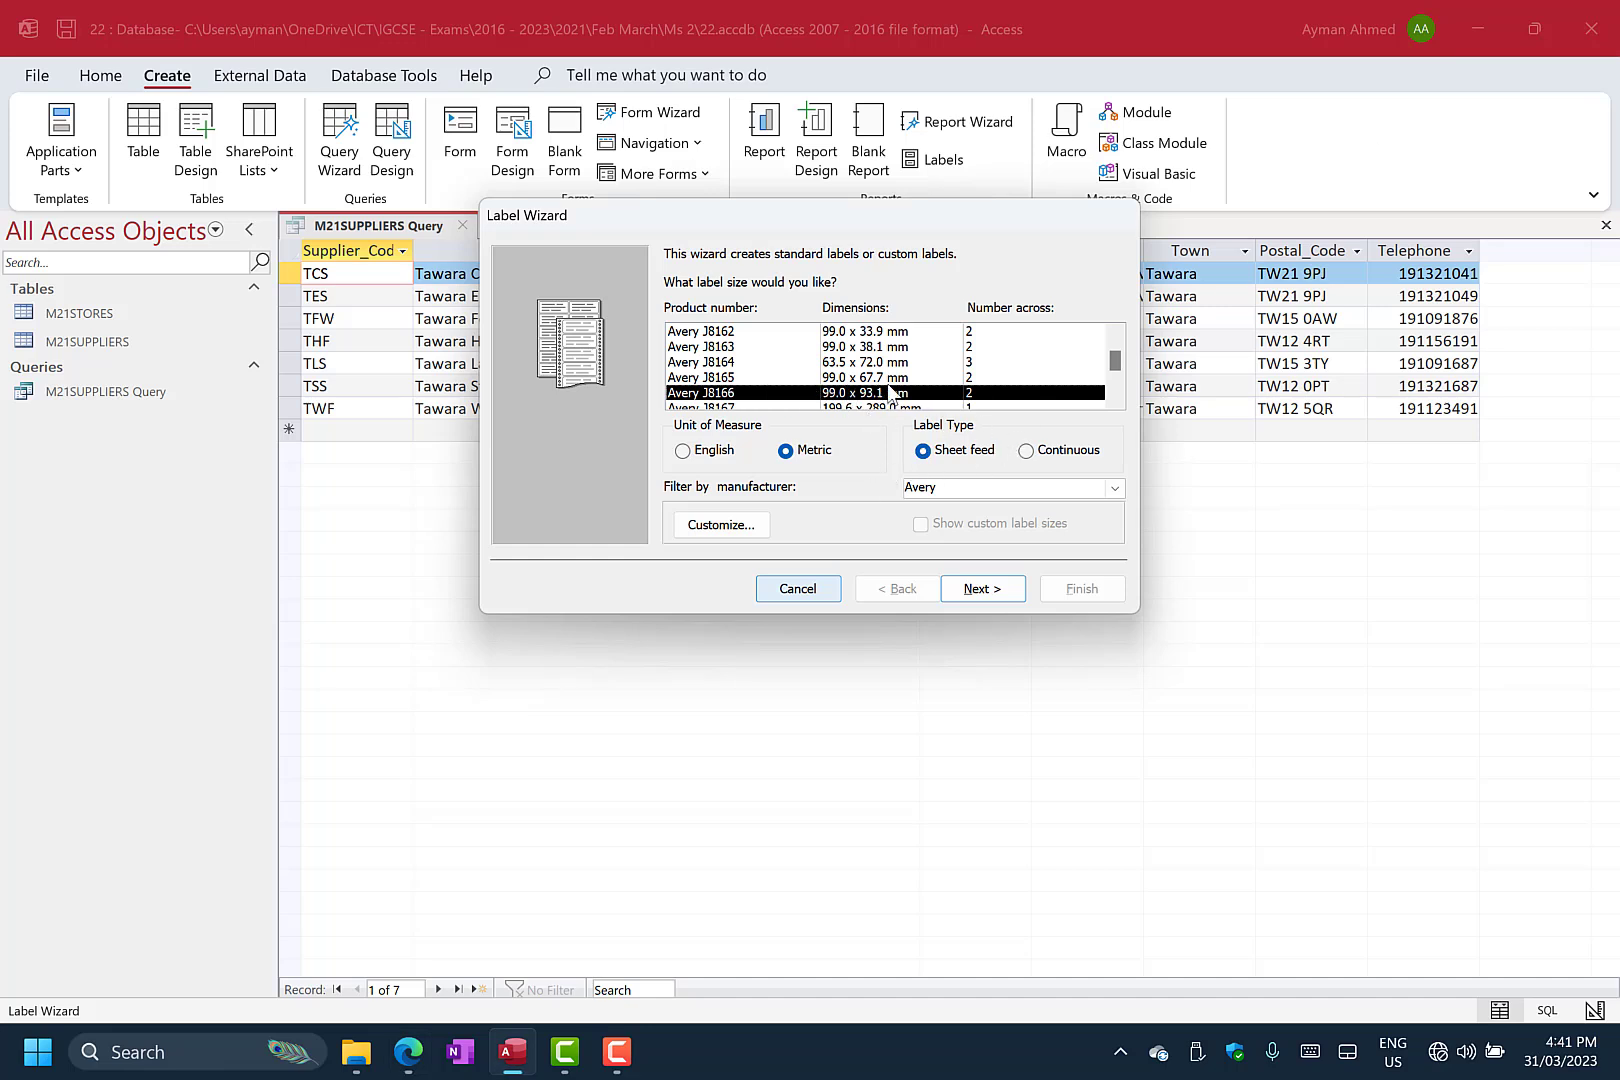
click(788, 381)
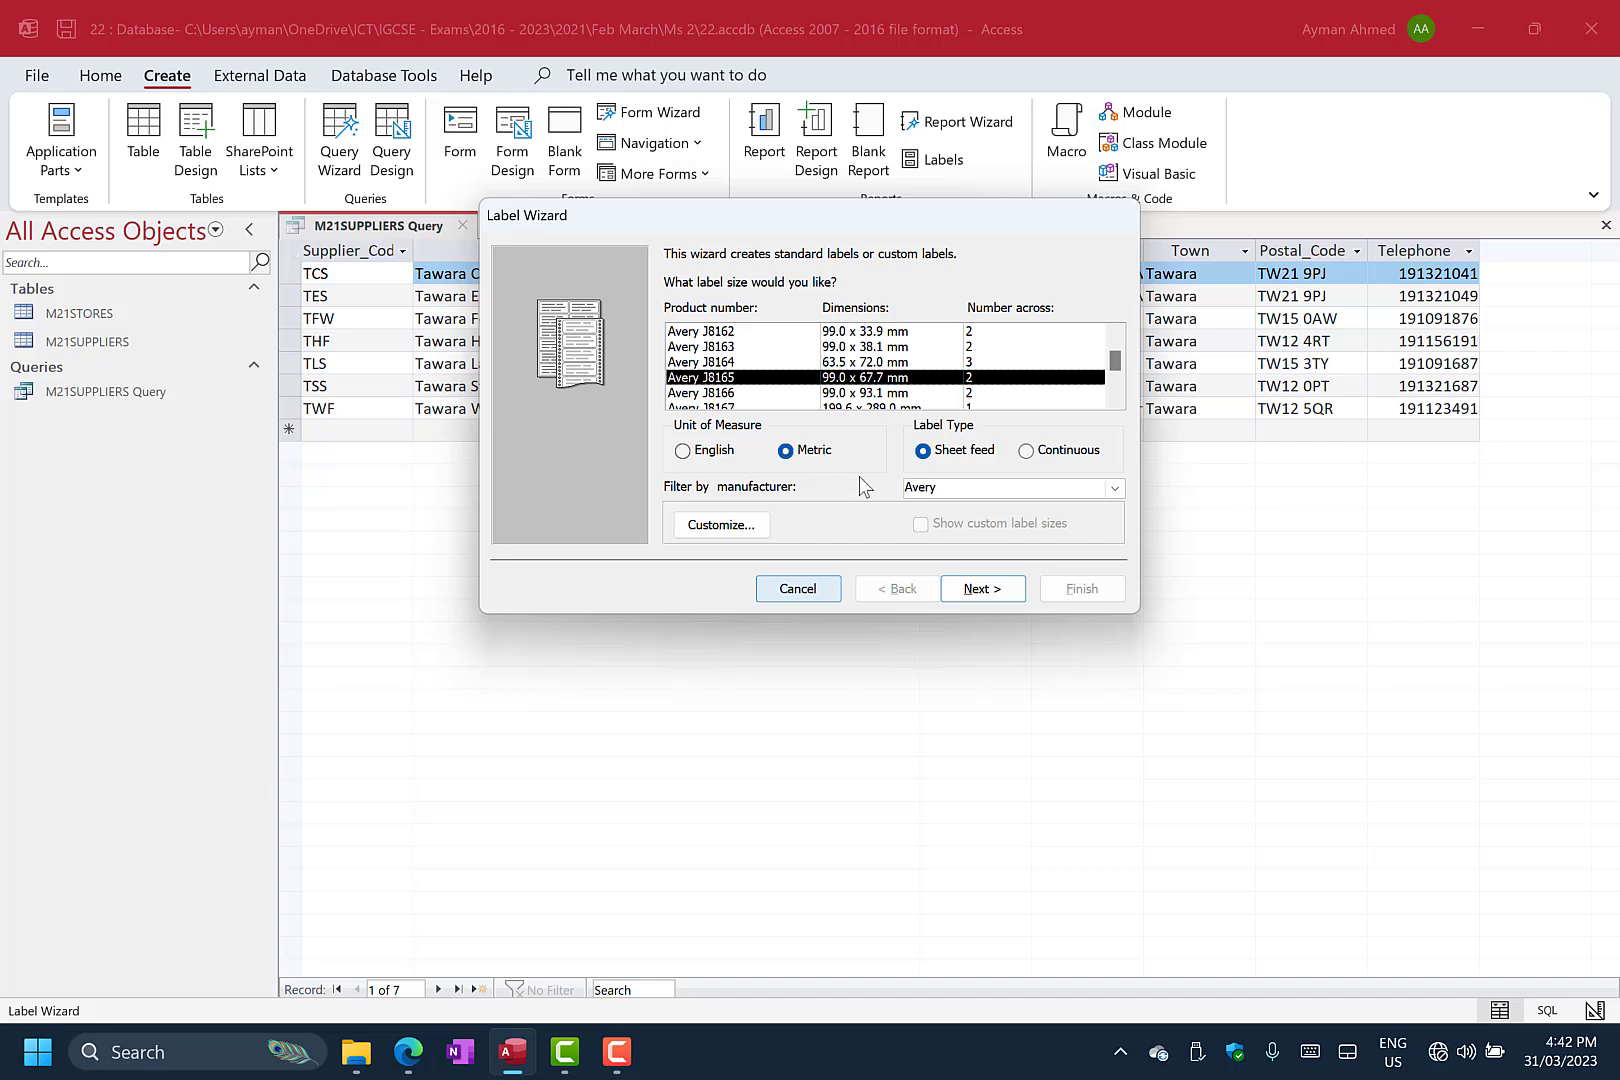
click(1011, 596)
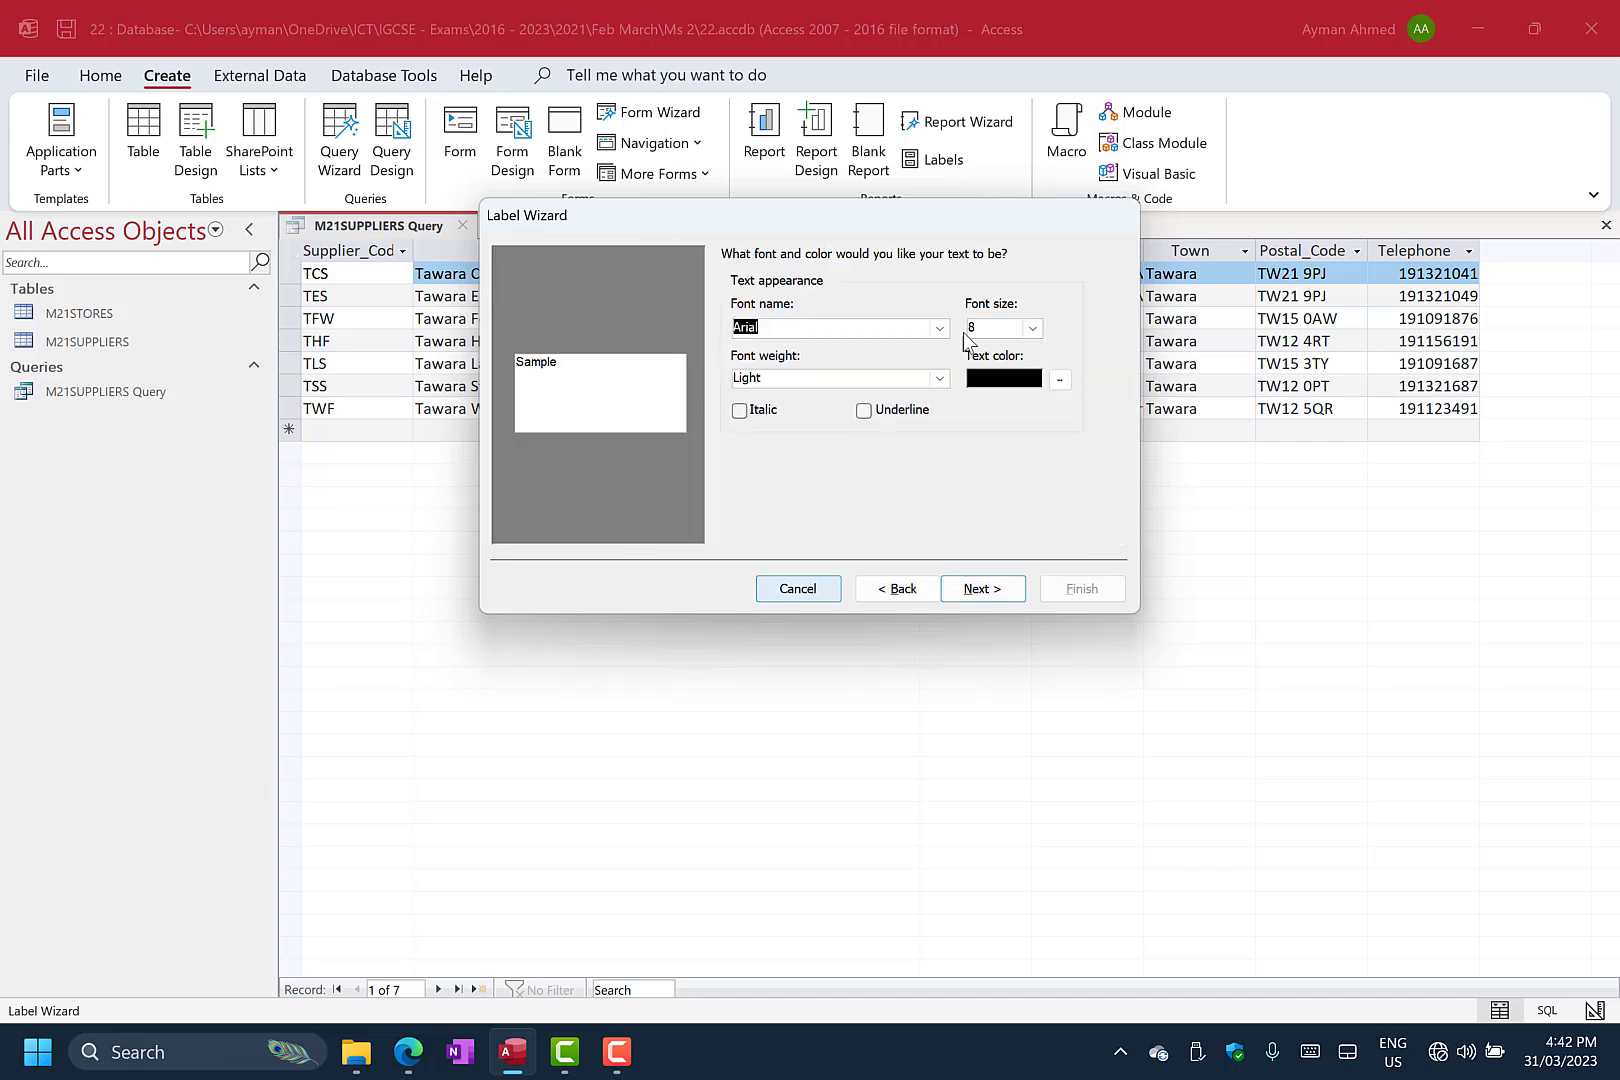
click(1001, 595)
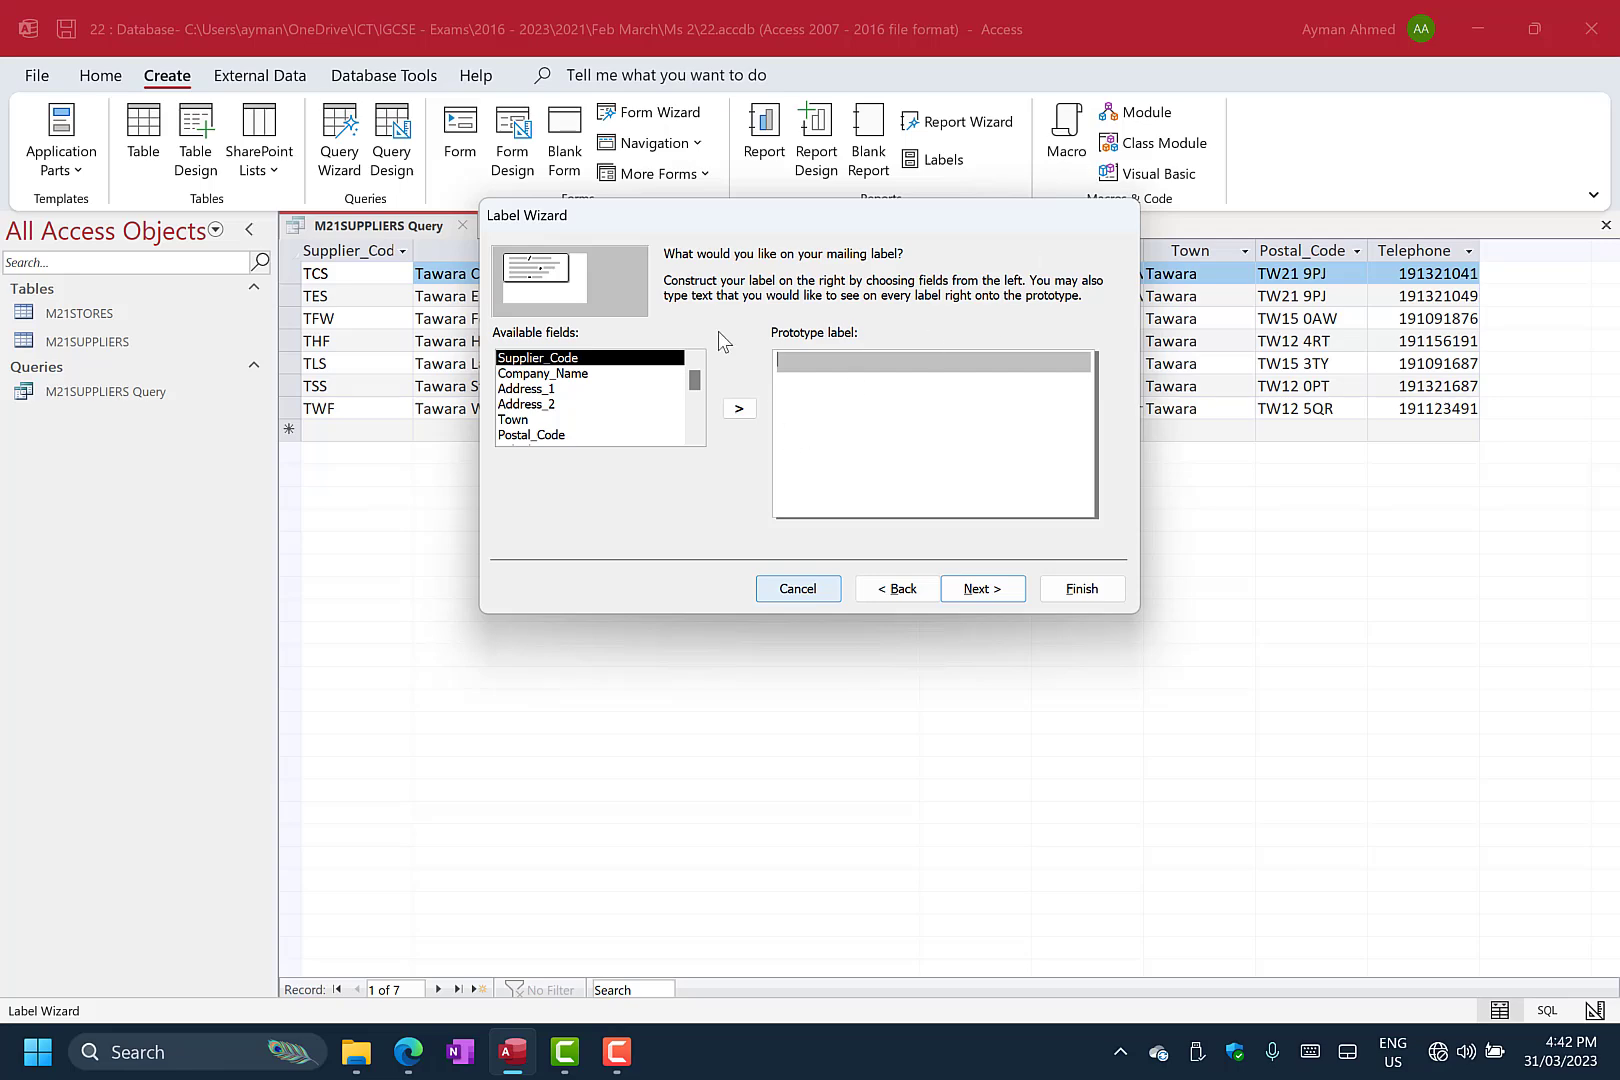
Copy the heading Approved Supplier from the exam paper PDF and paste it as the prototype label's first line, followed by a new line.
click(423, 1066)
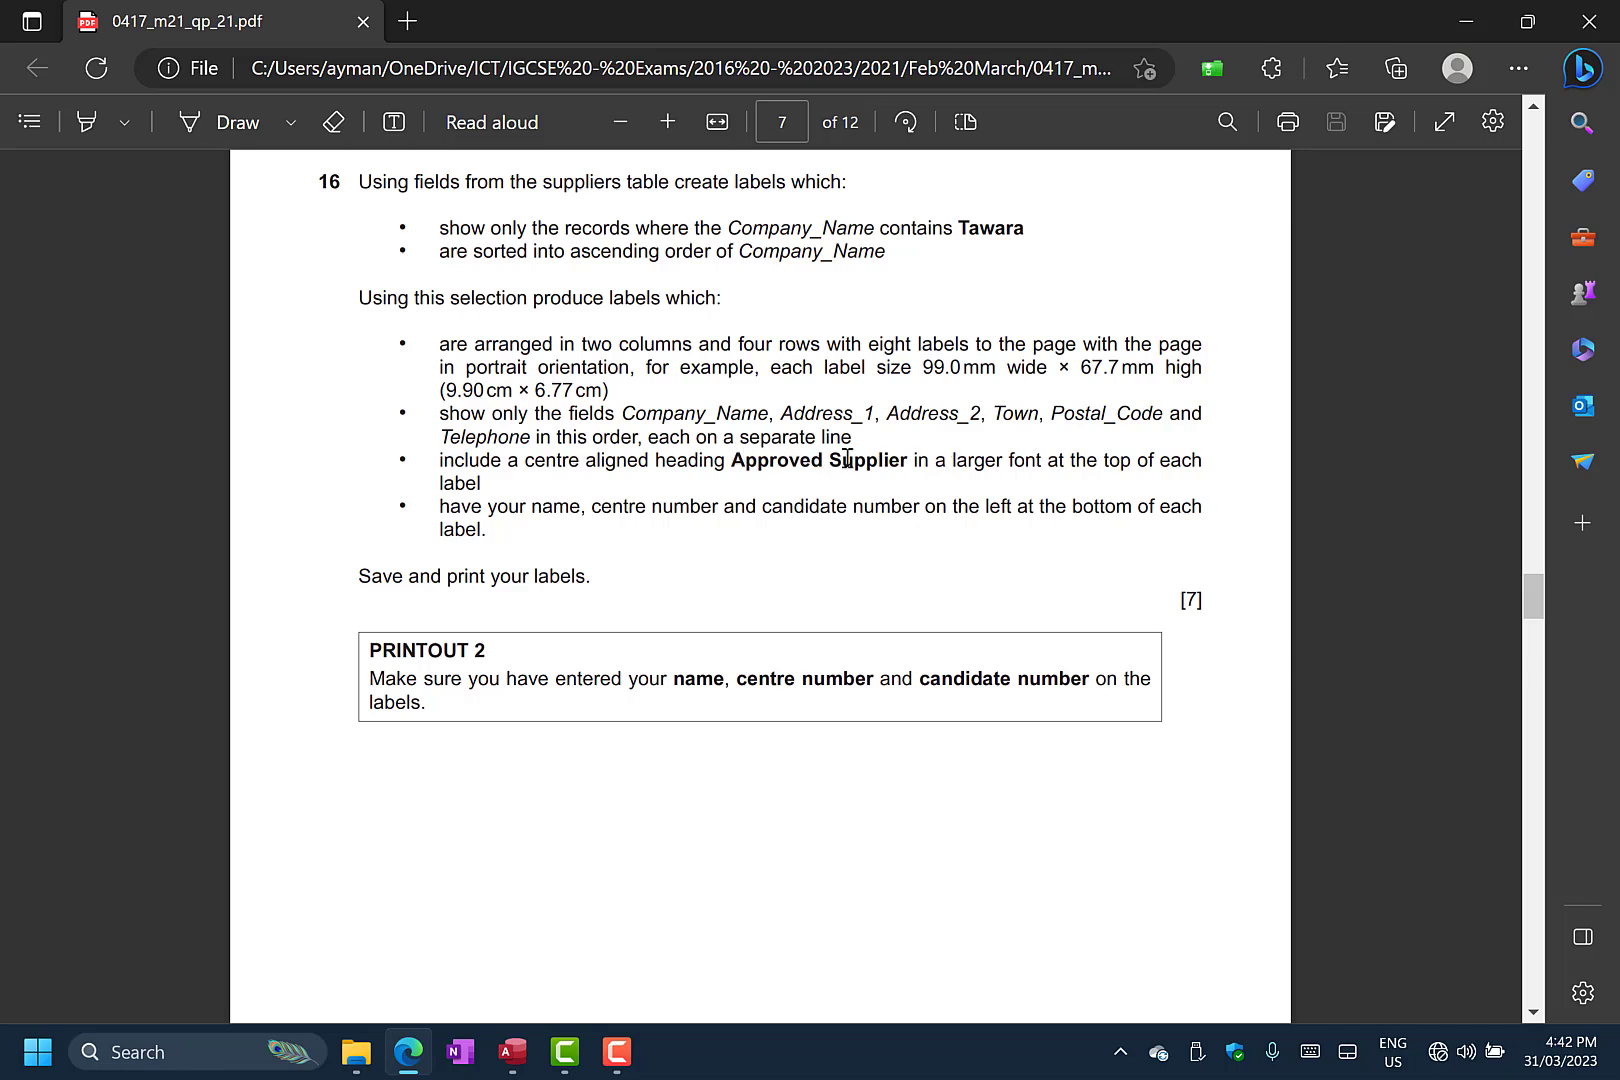
drag(733, 461, 903, 473)
key(ctrl+c)
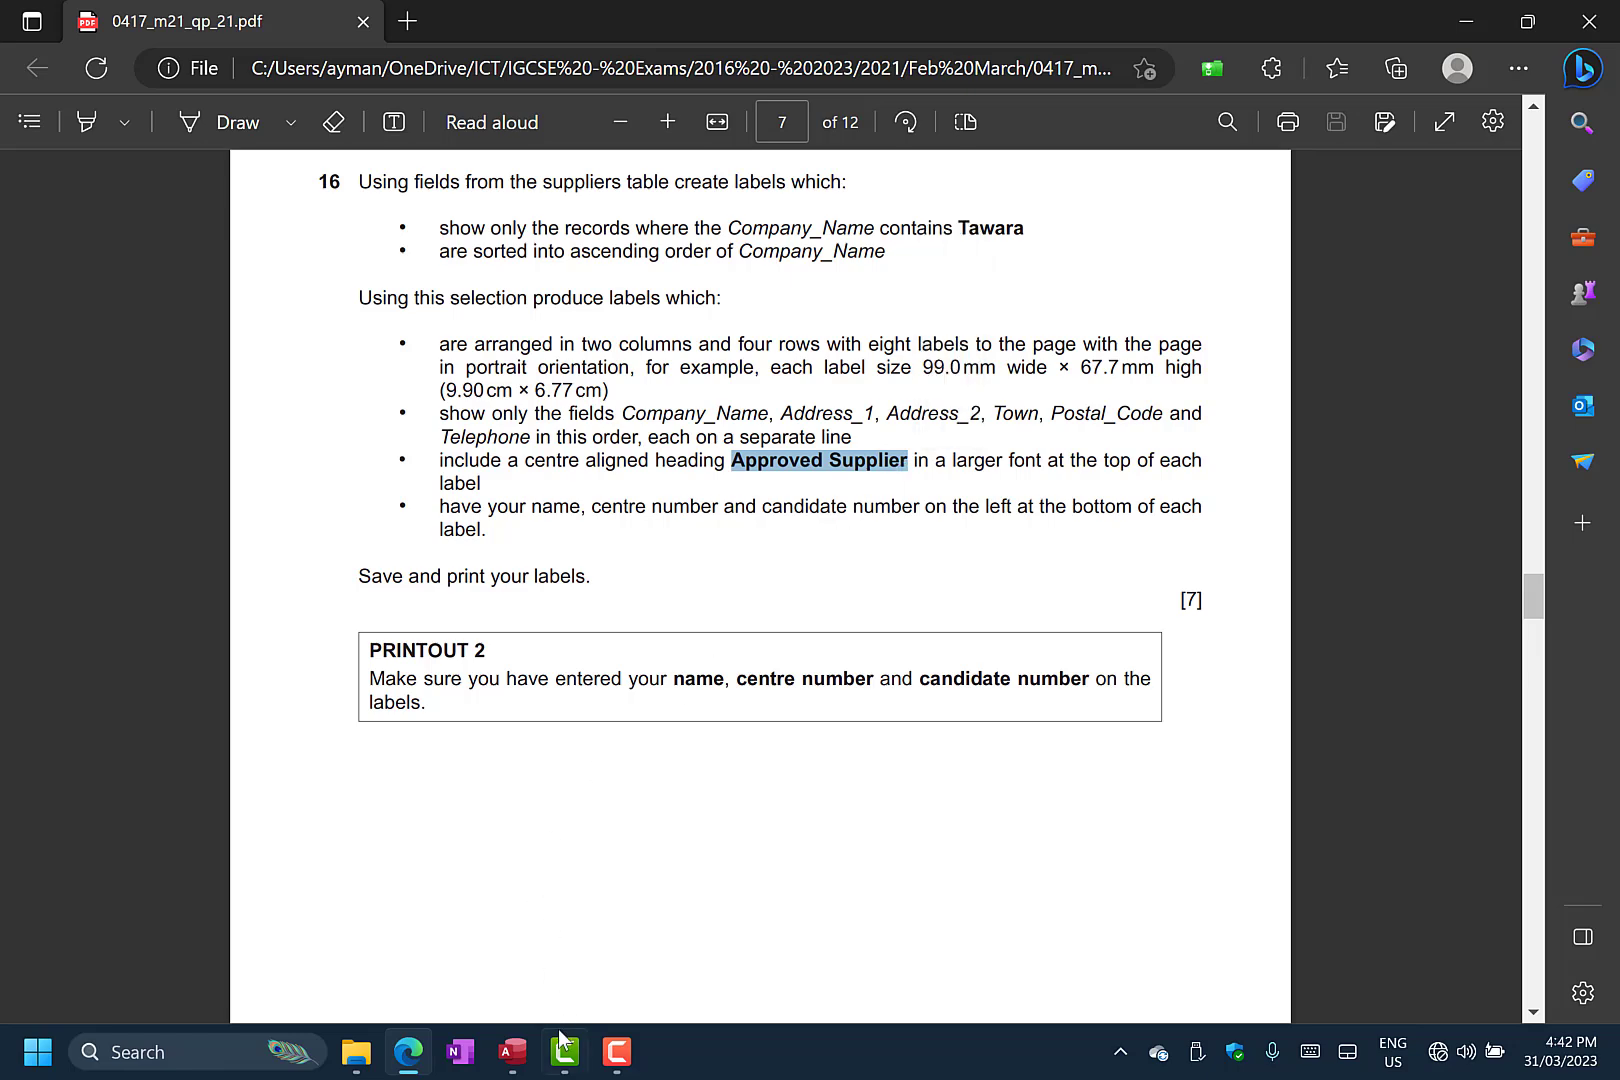
mouse_move(559, 1031)
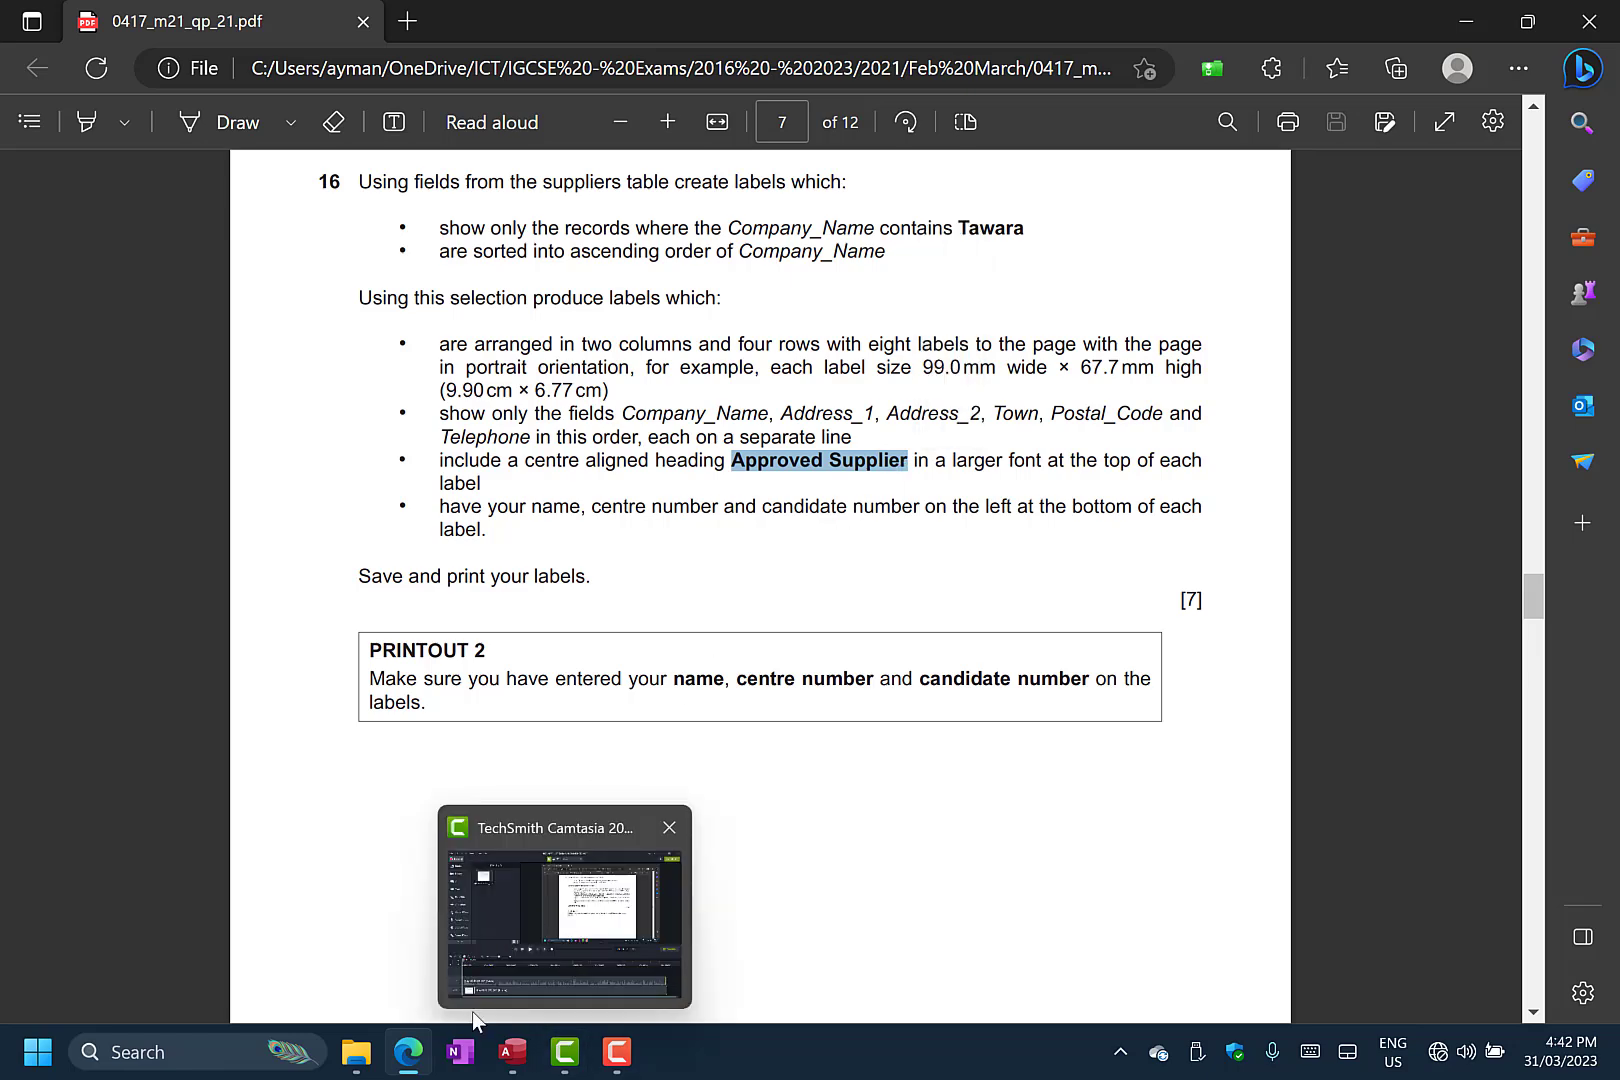
click(514, 1054)
click(809, 361)
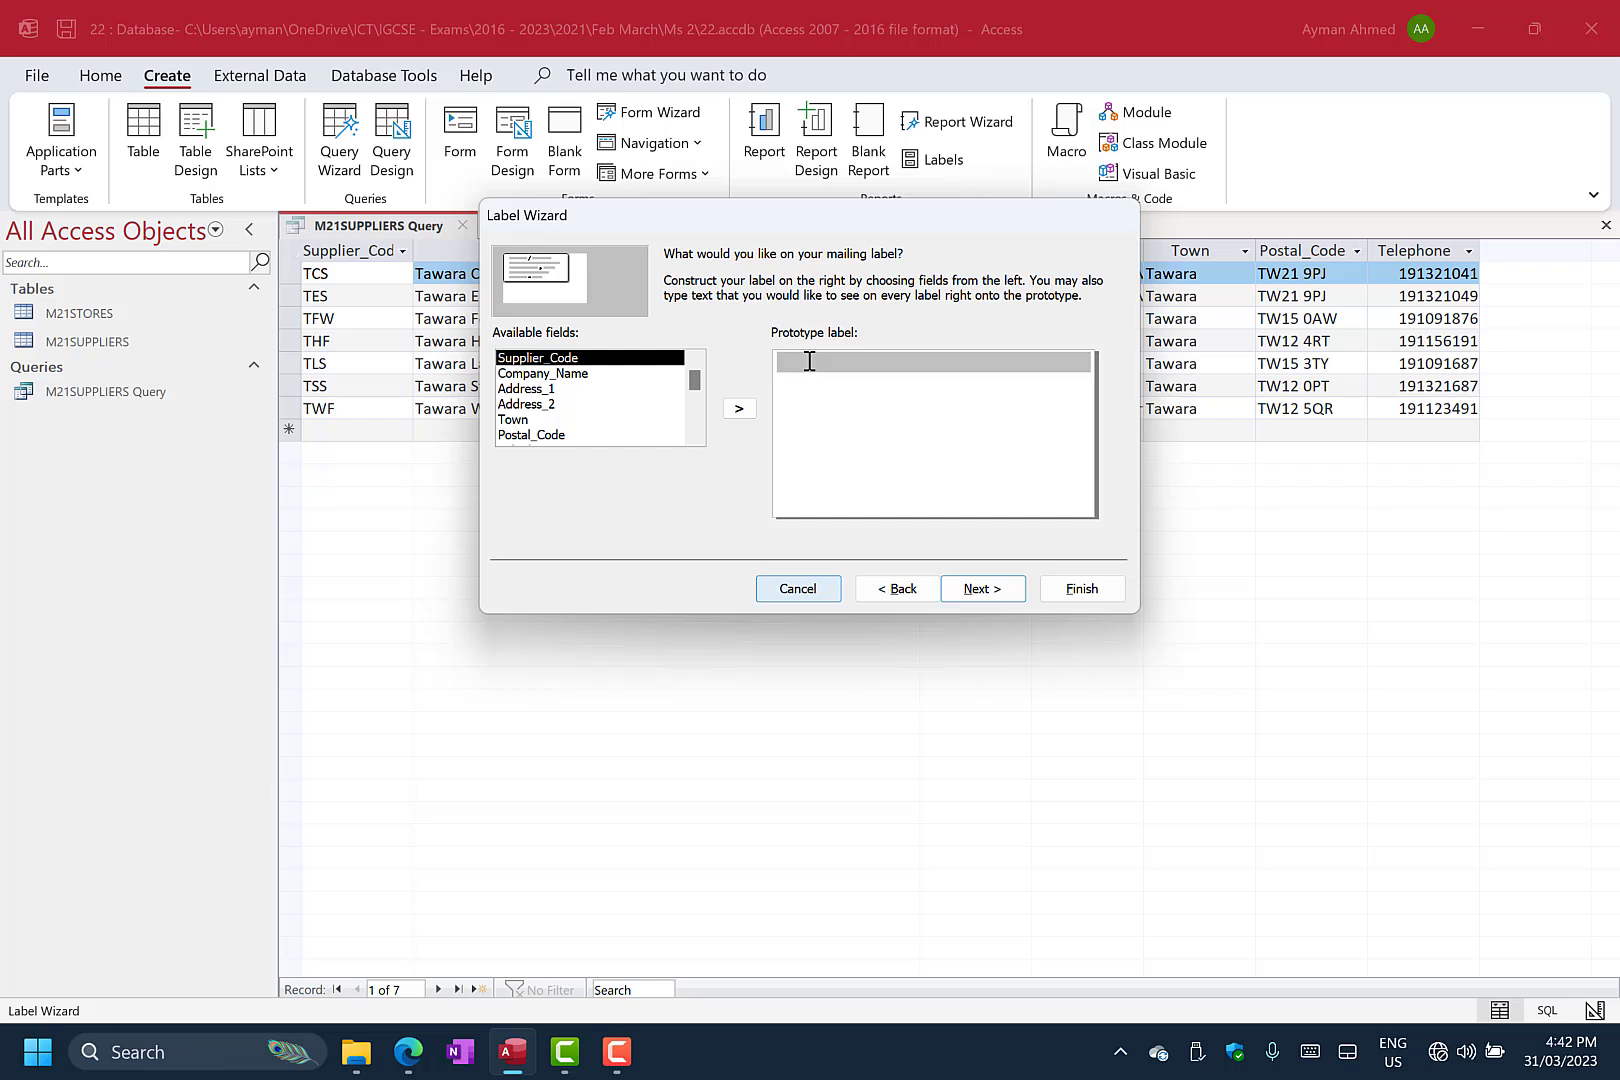
key(ctrl+v)
key(Return)
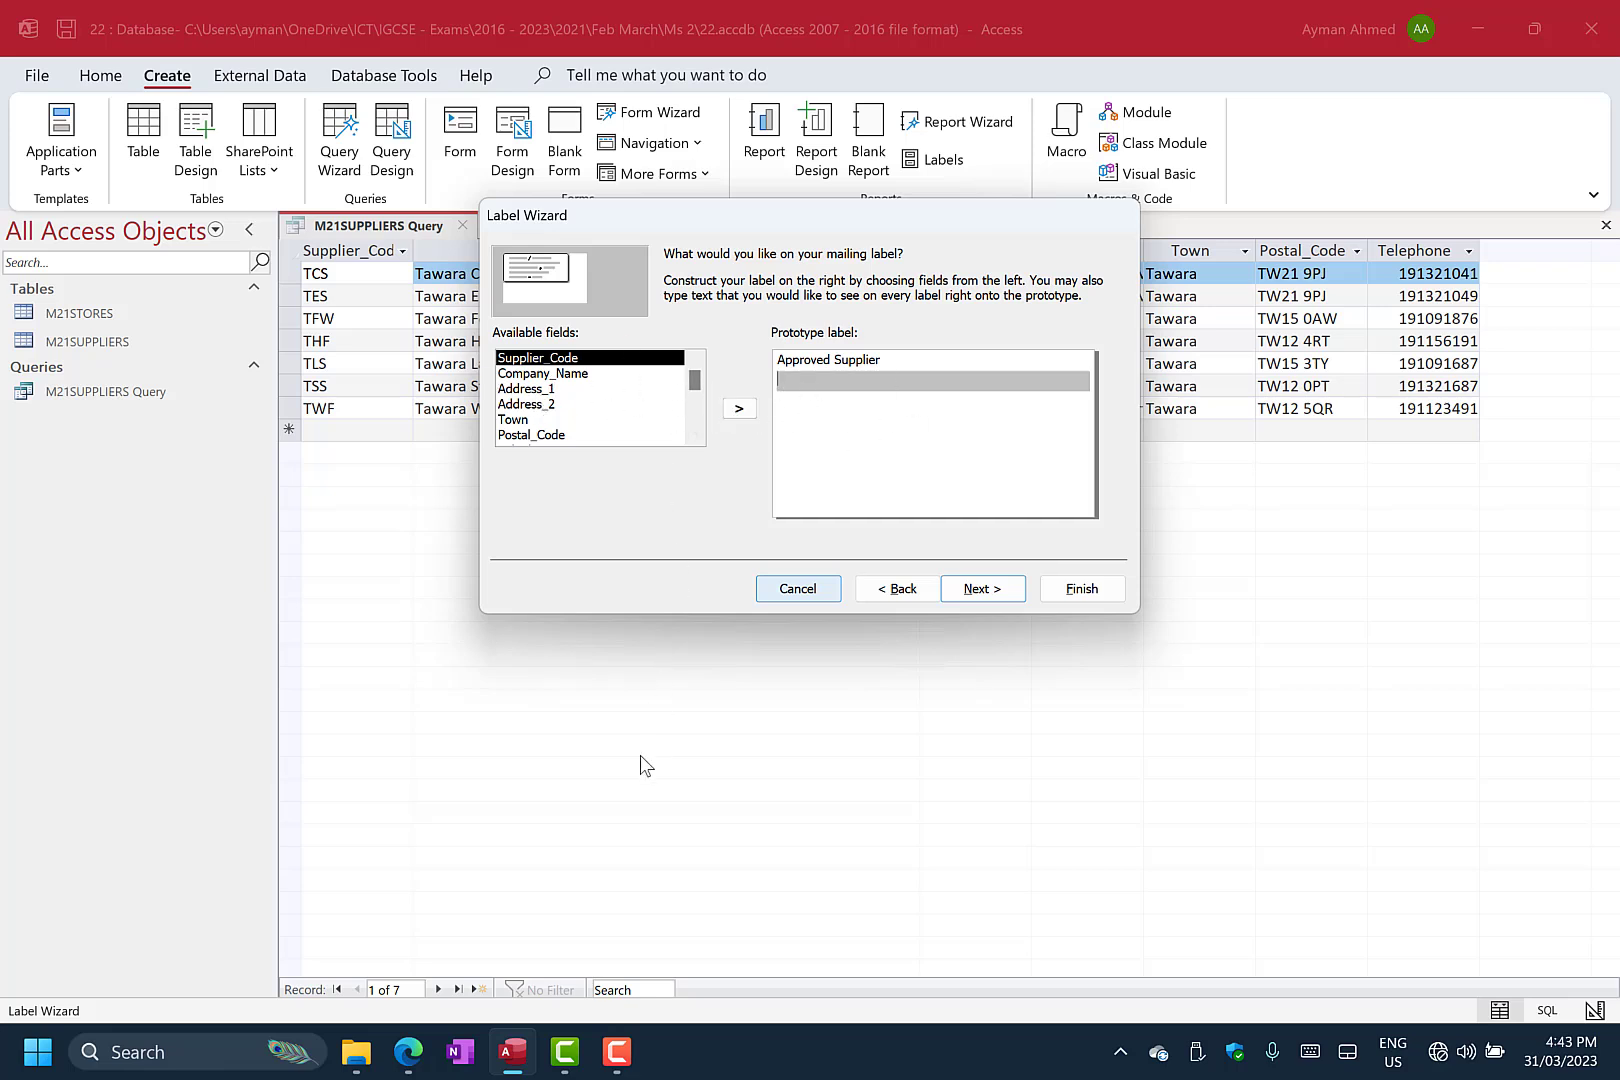
click(410, 1048)
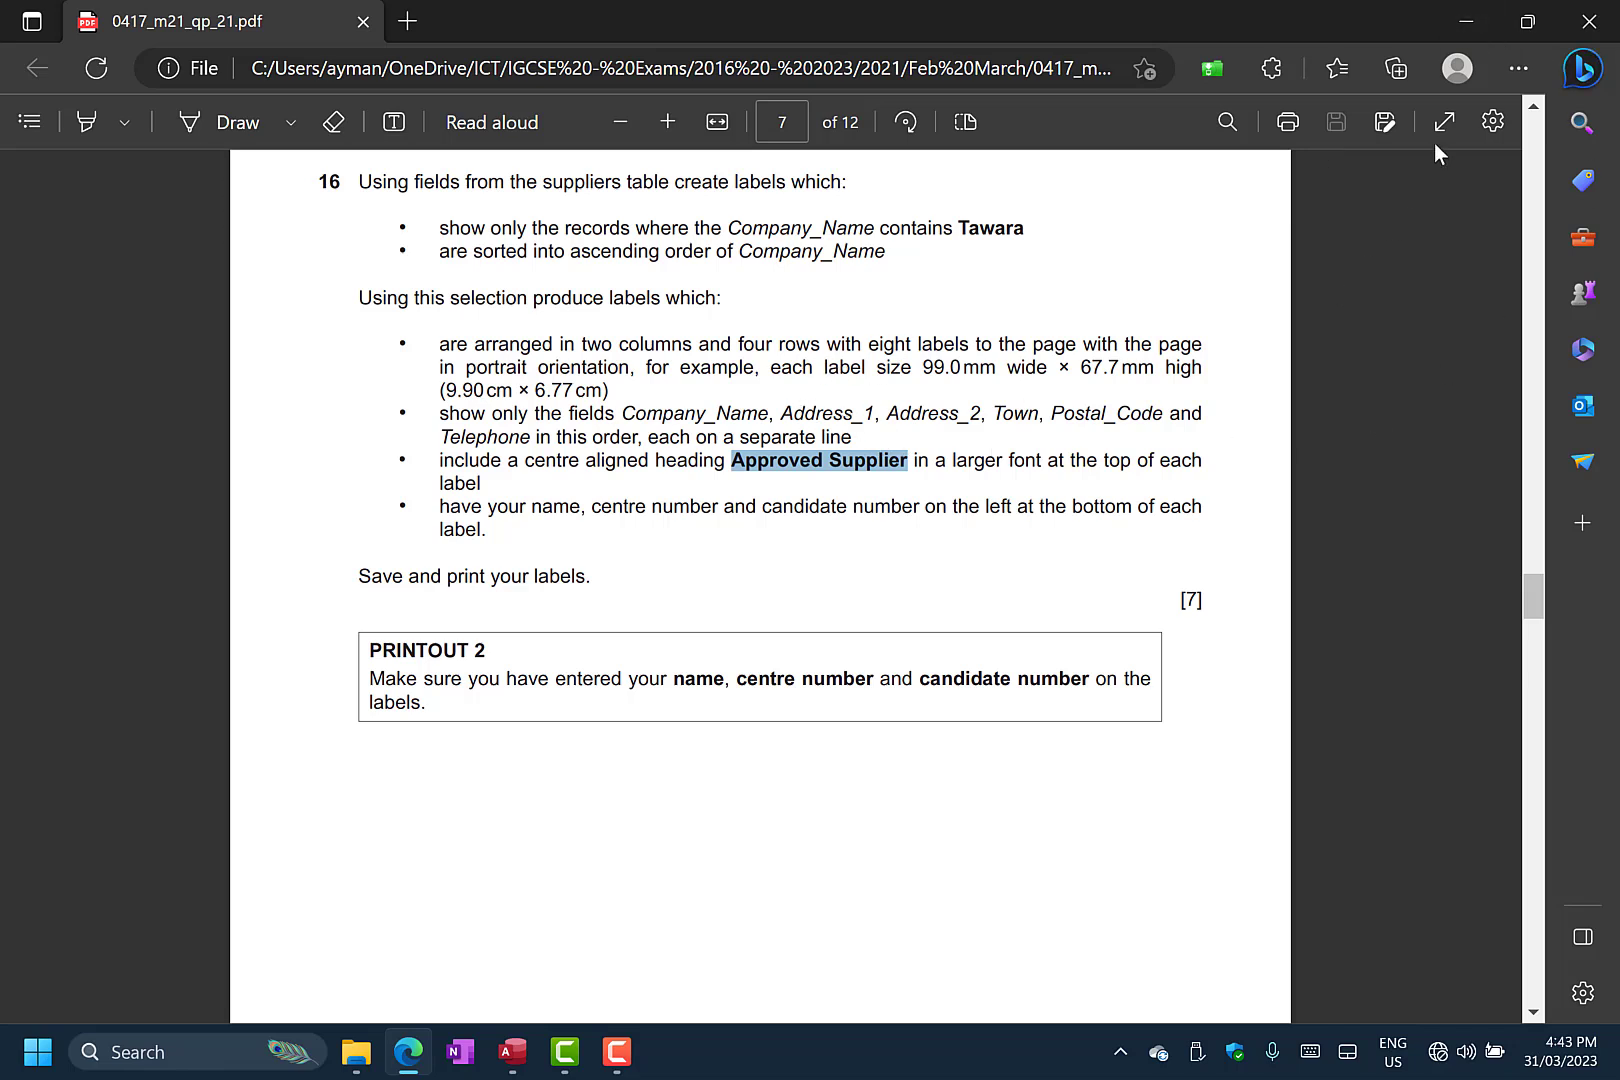
click(1468, 25)
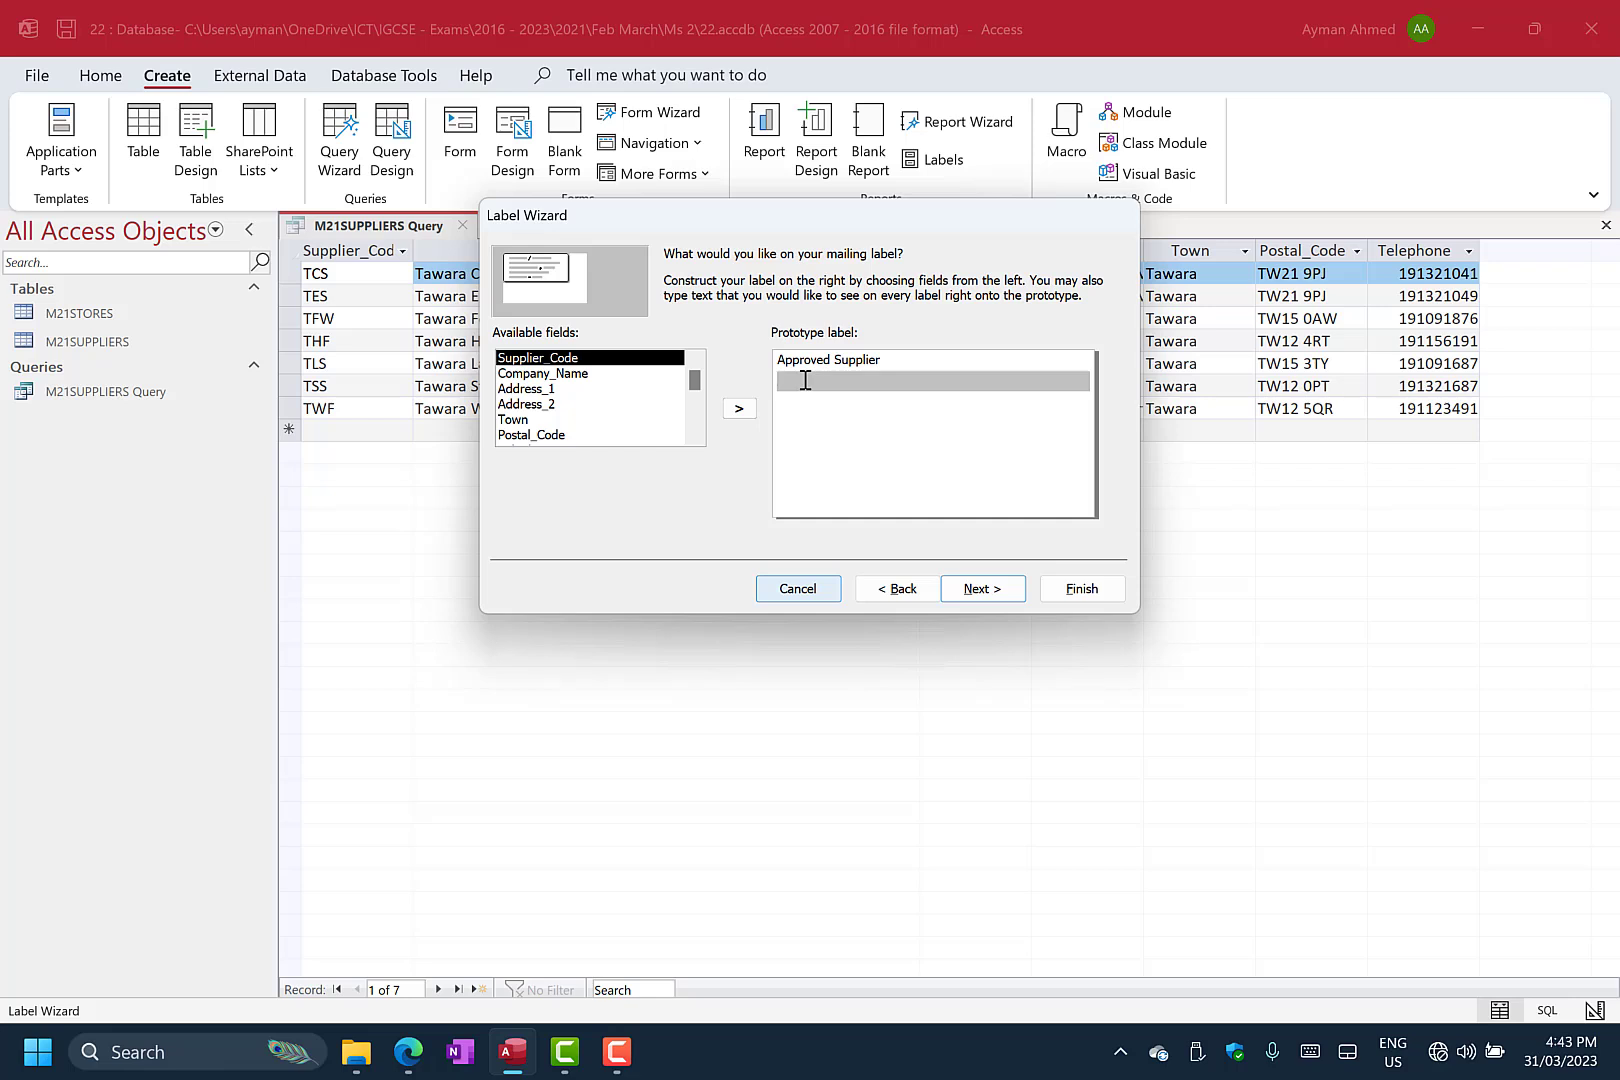
text(Company)
key(BackSpace)
key(BackSpace)
key(BackSpace)
key(BackSpace)
key(BackSpace)
key(BackSpace)
key(BackSpace)
key(BackSpace)
Add the Company_Name, Address_1, Address_2, Town, Postal_Code and Telephone fields beneath the label heading, each on its own line.
click(565, 374)
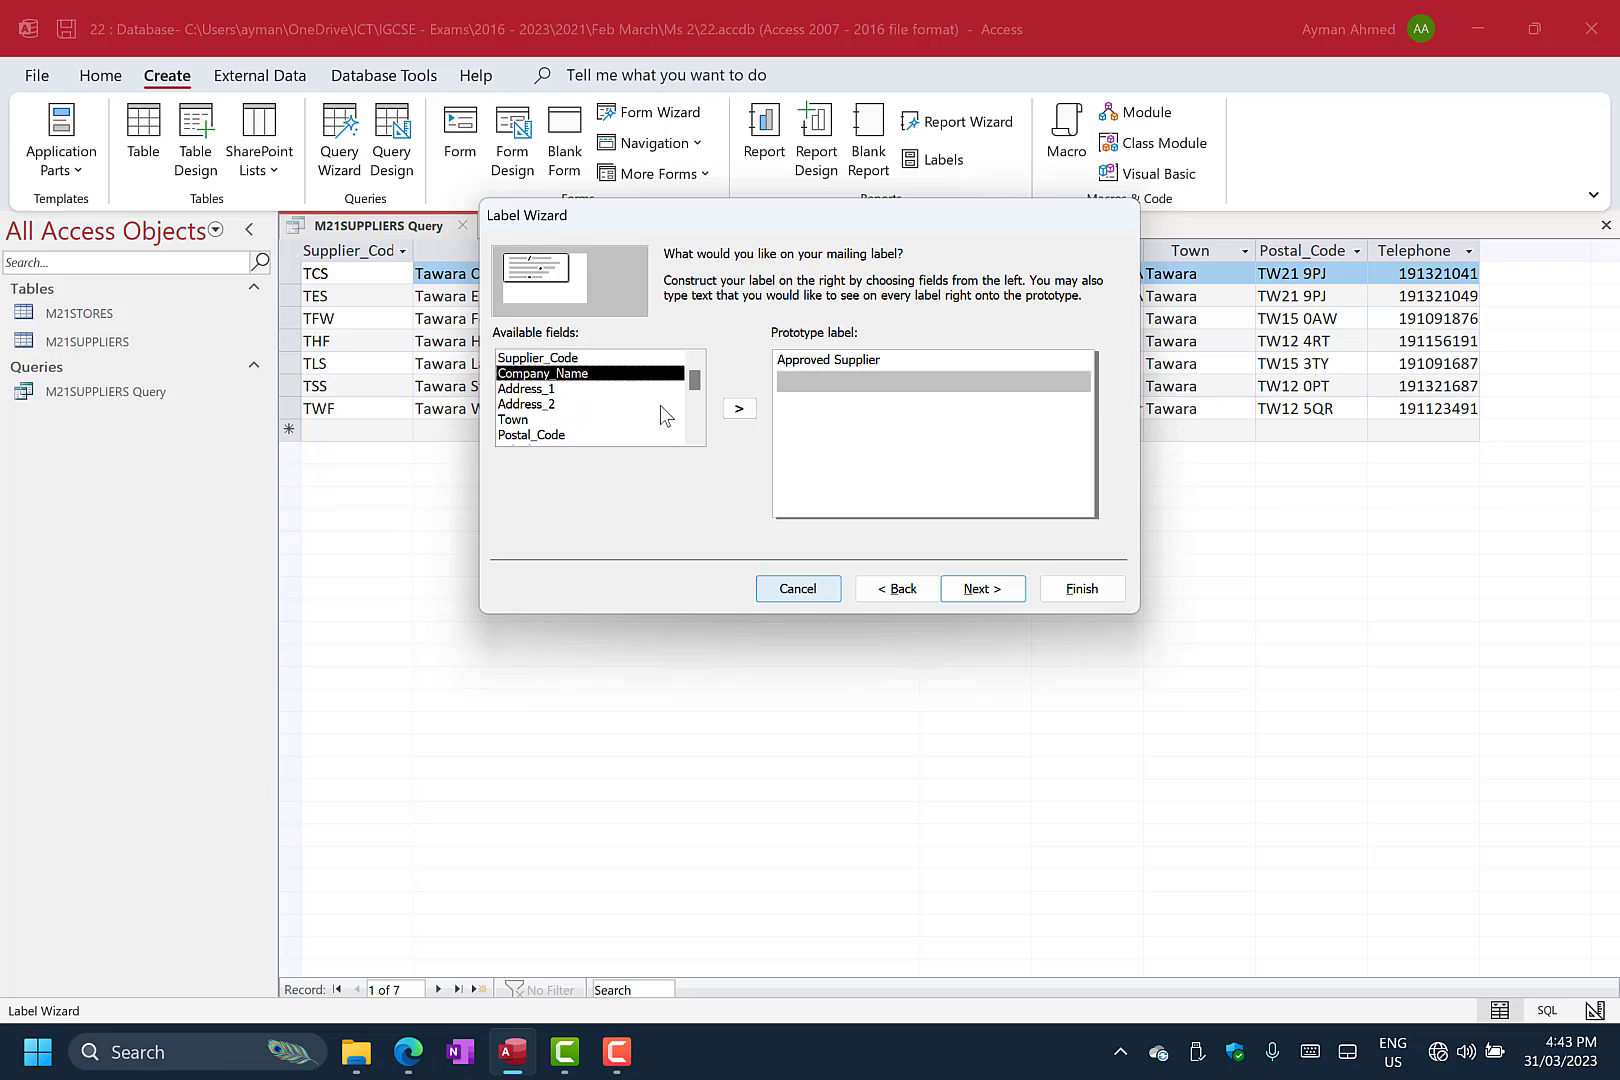
click(739, 408)
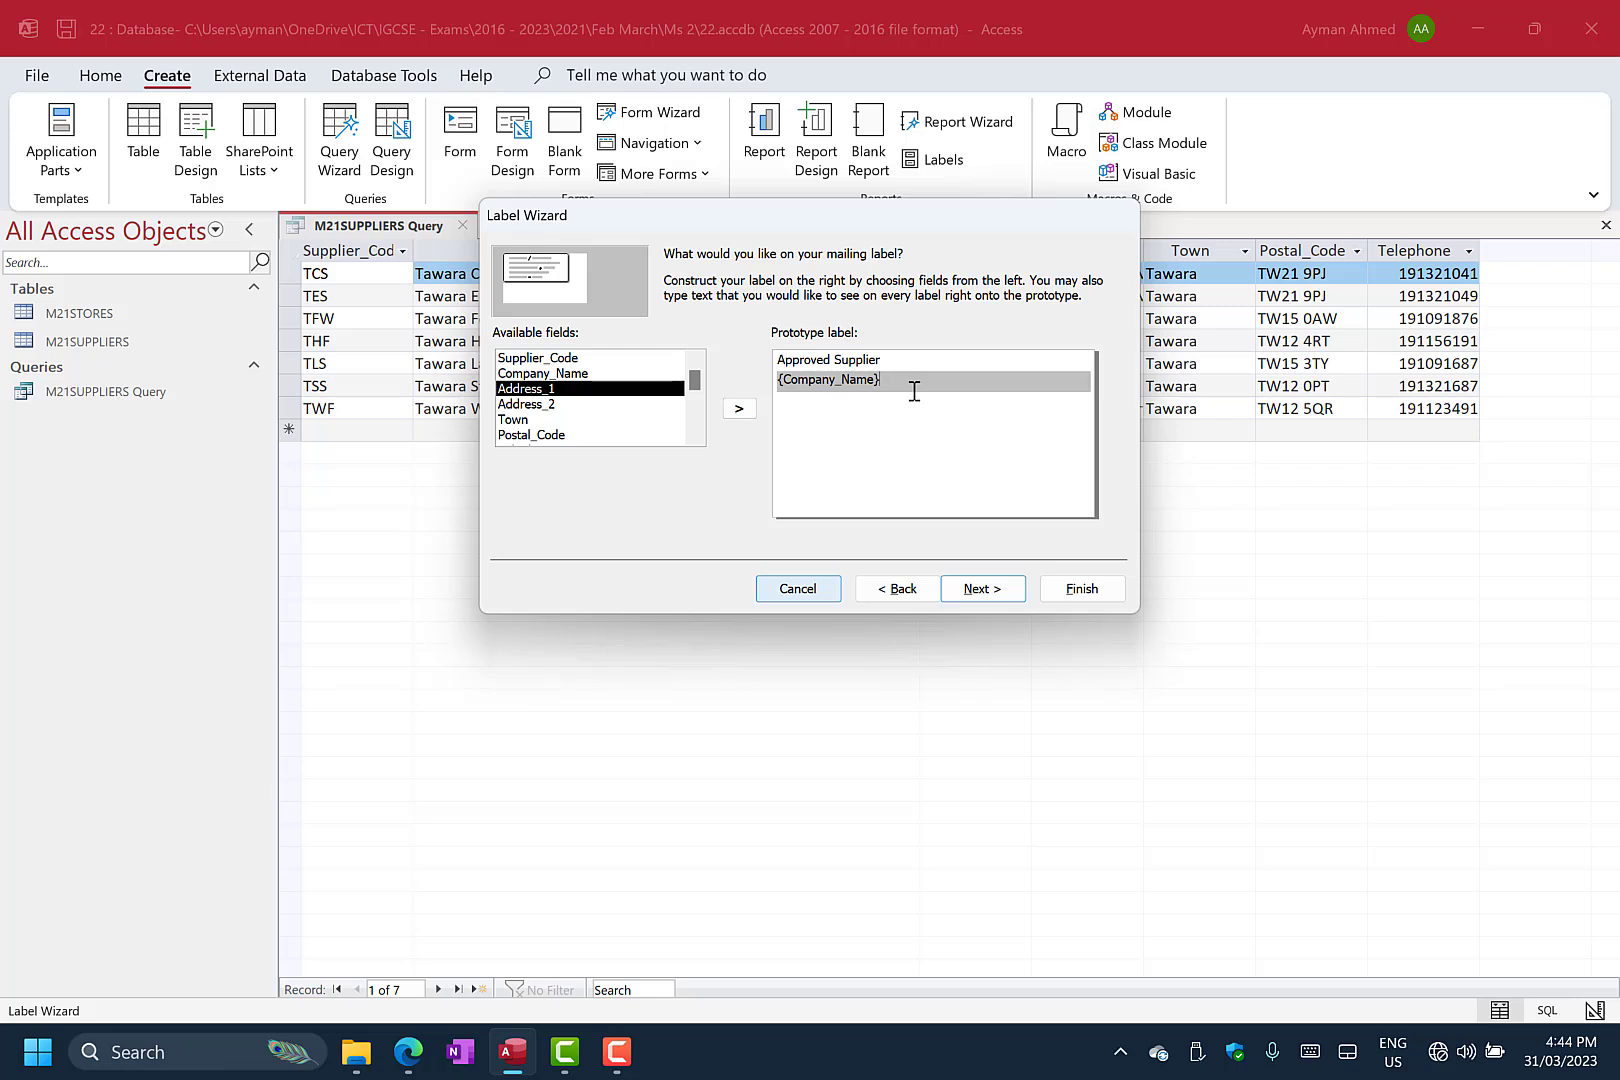
key(Return)
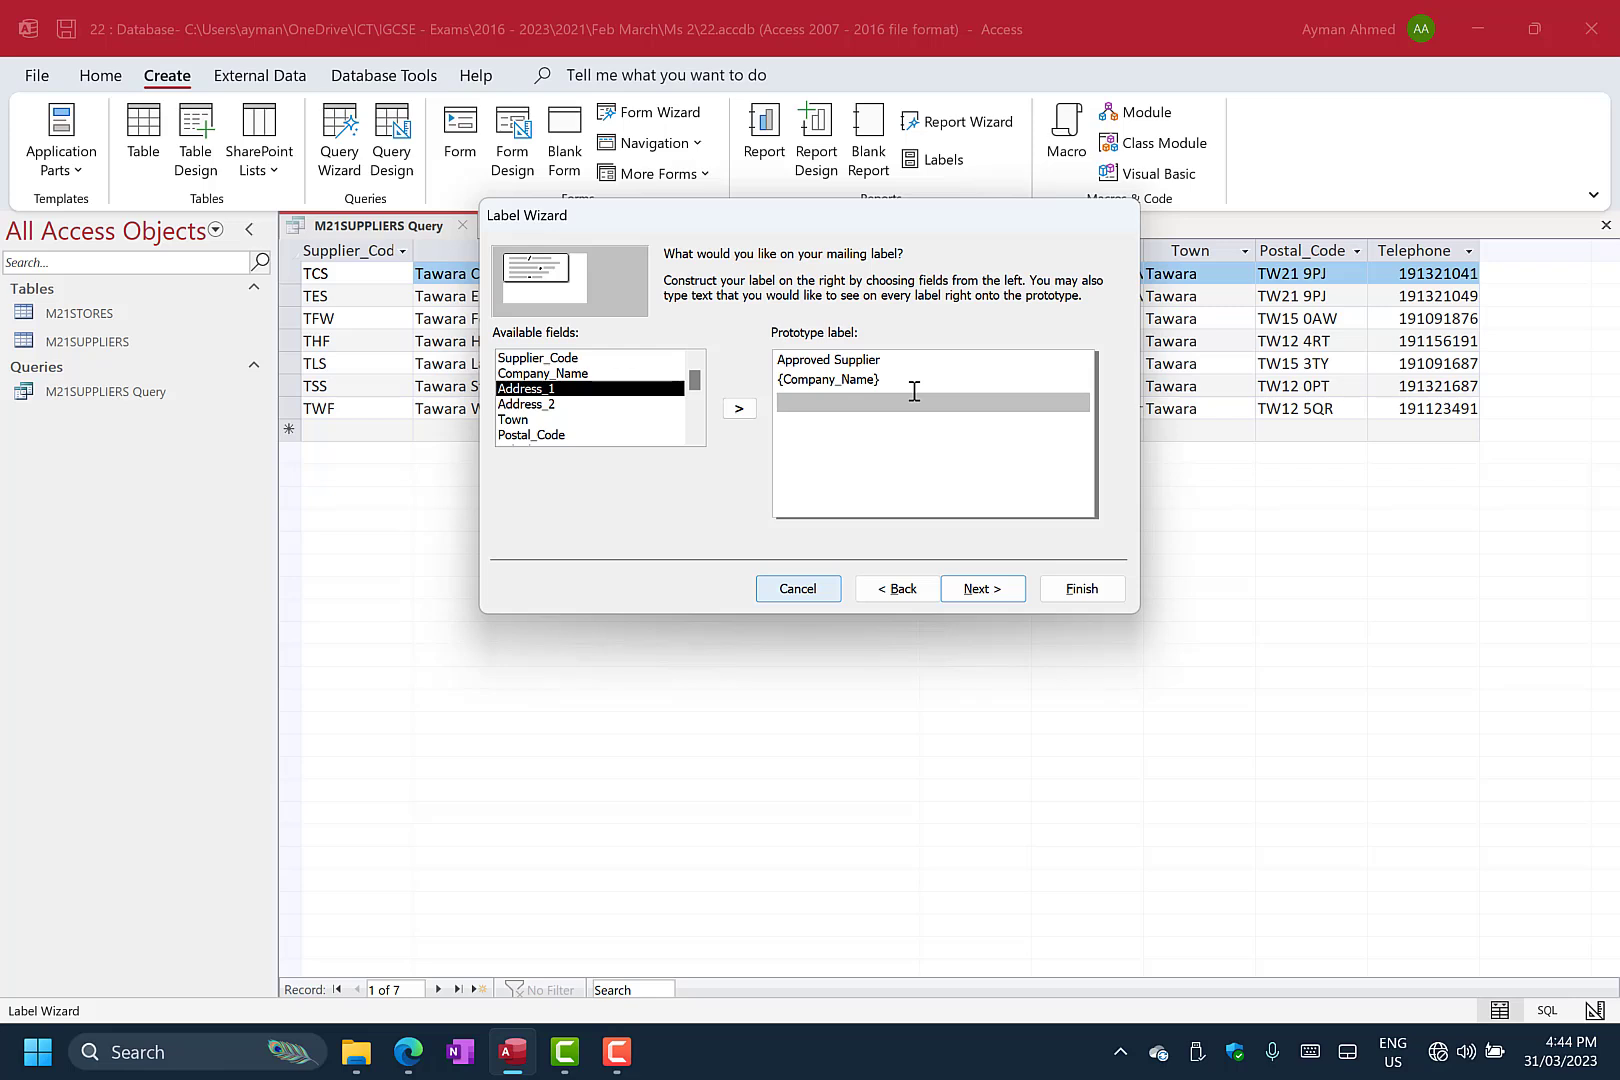
click(739, 408)
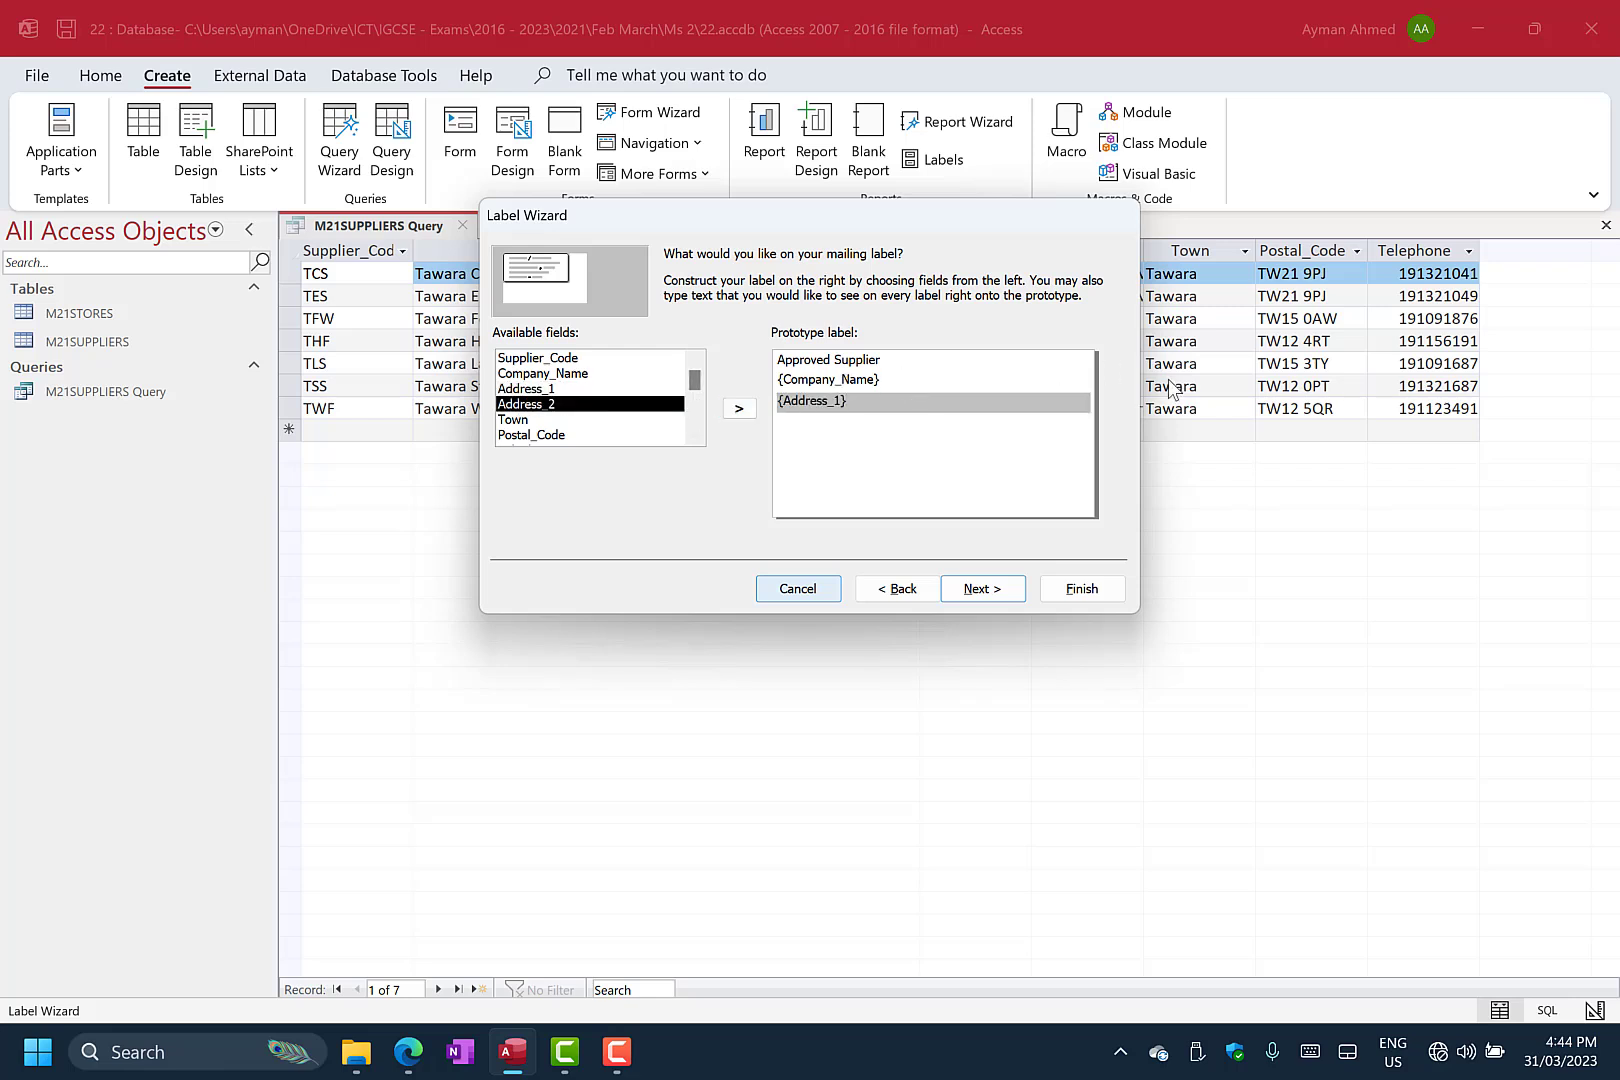
key(Return)
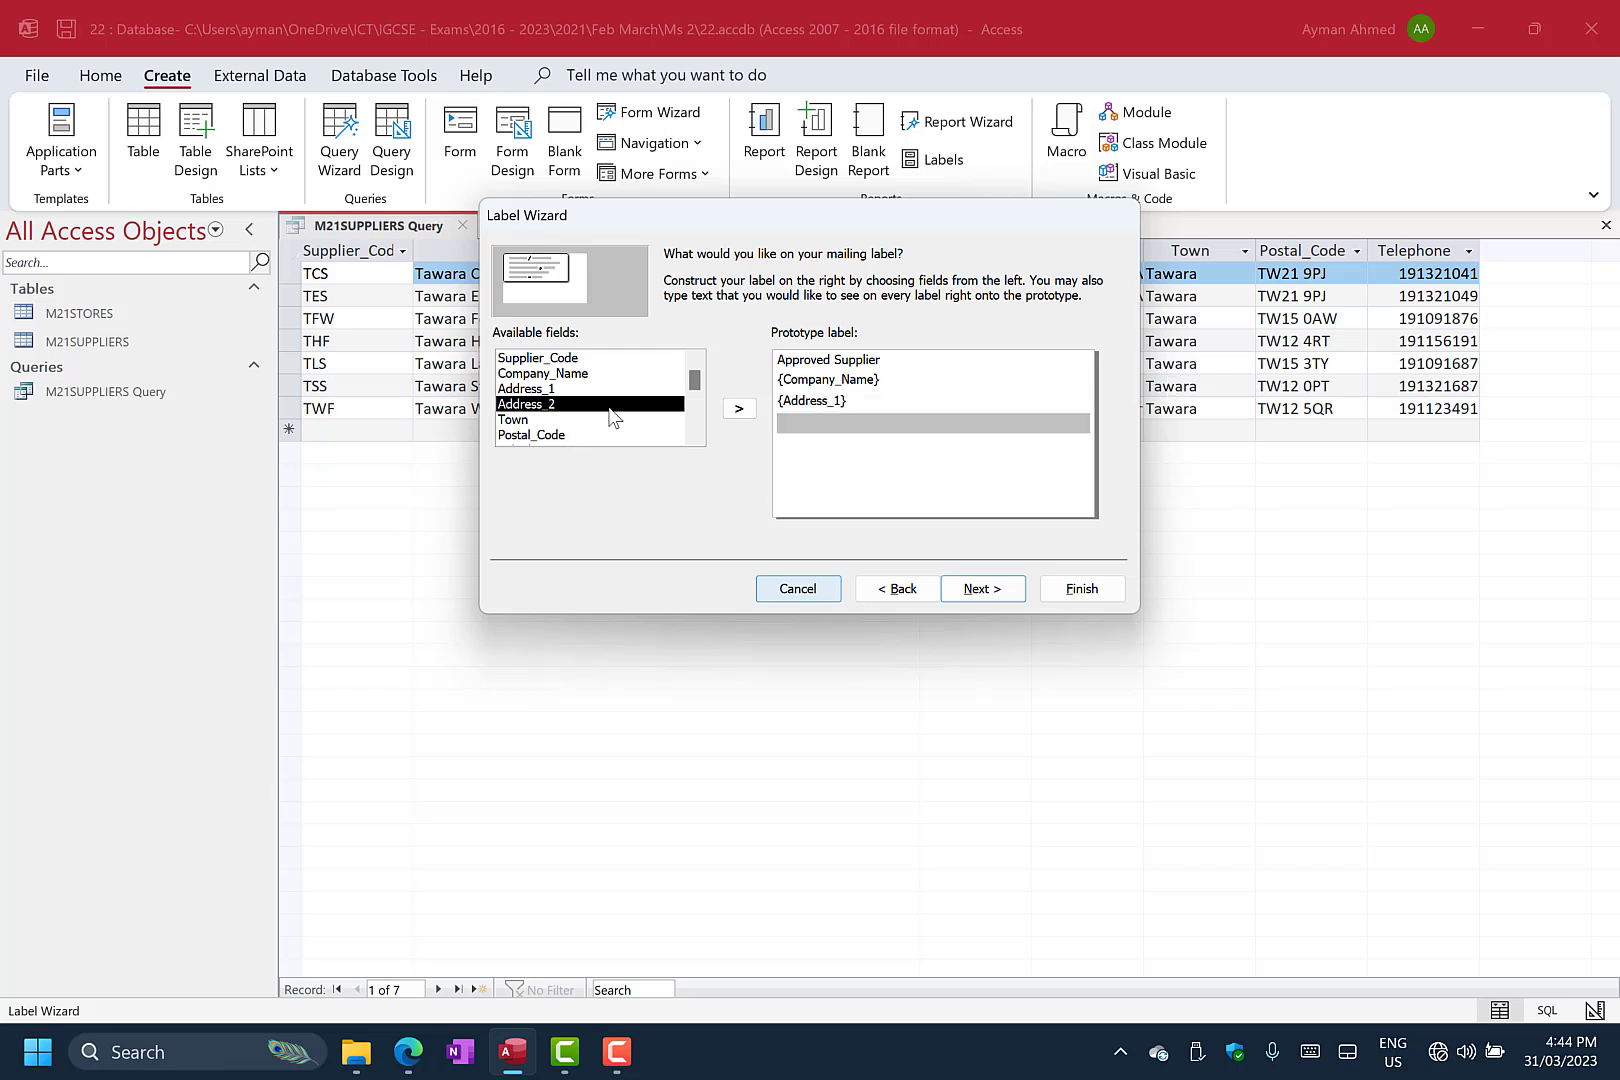
click(739, 408)
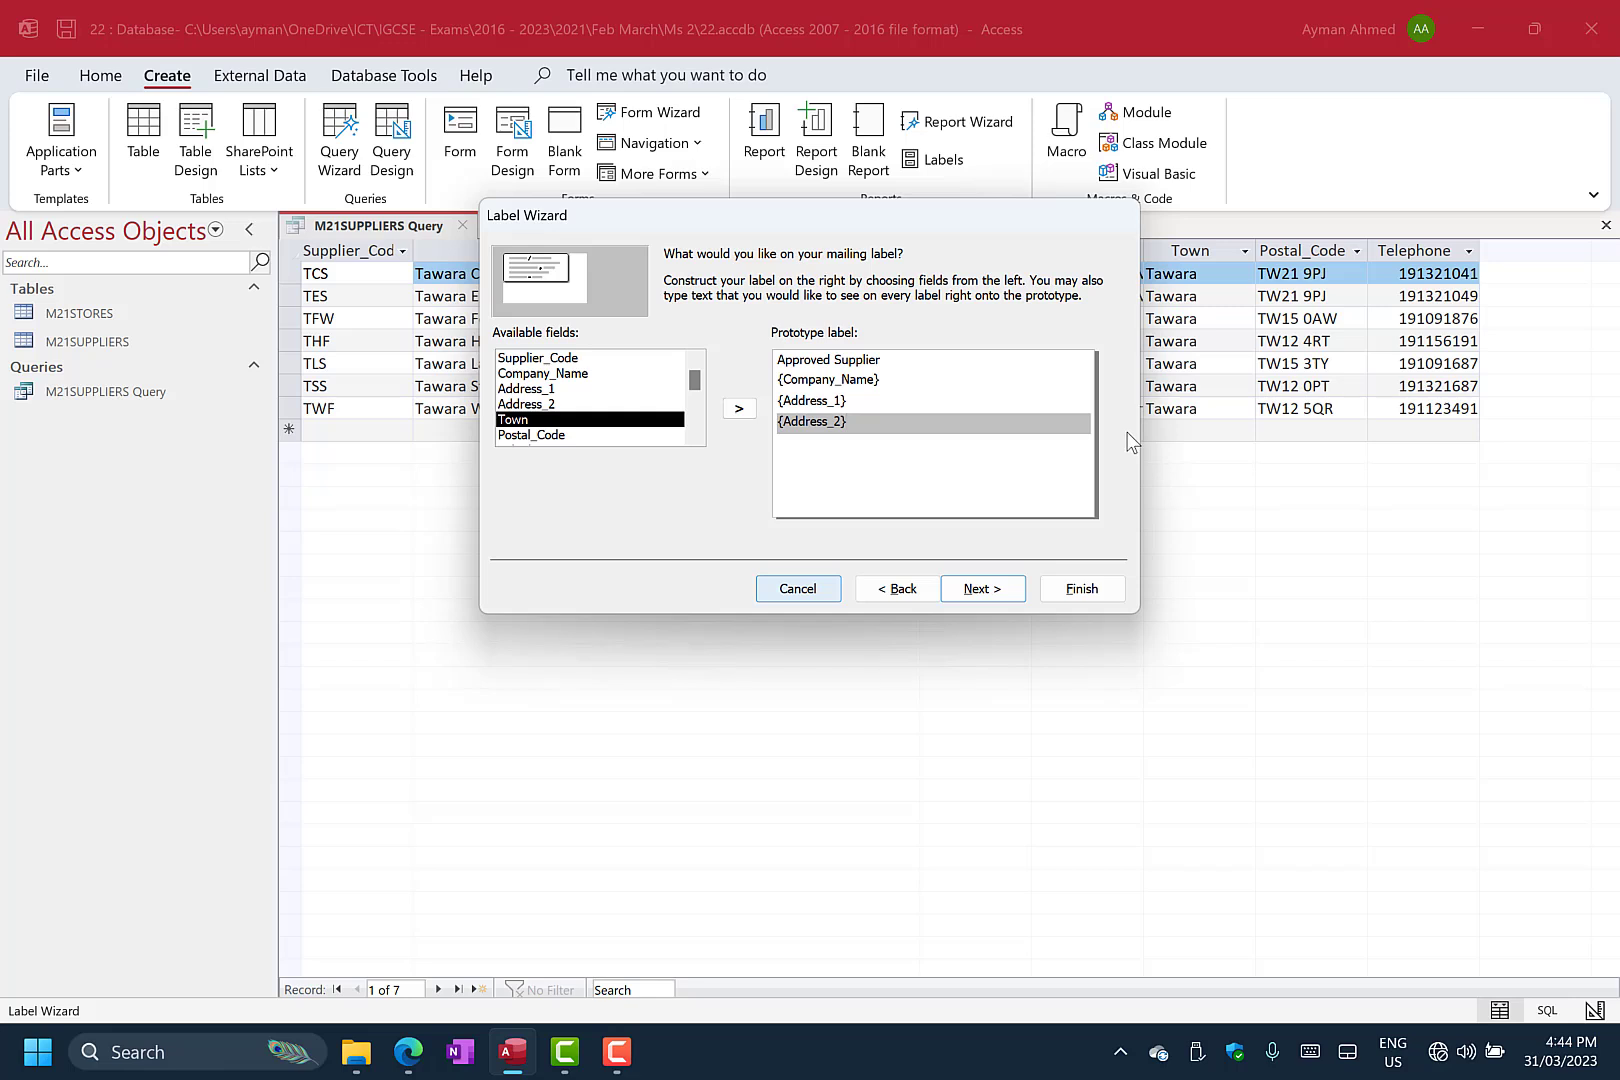
key(Return)
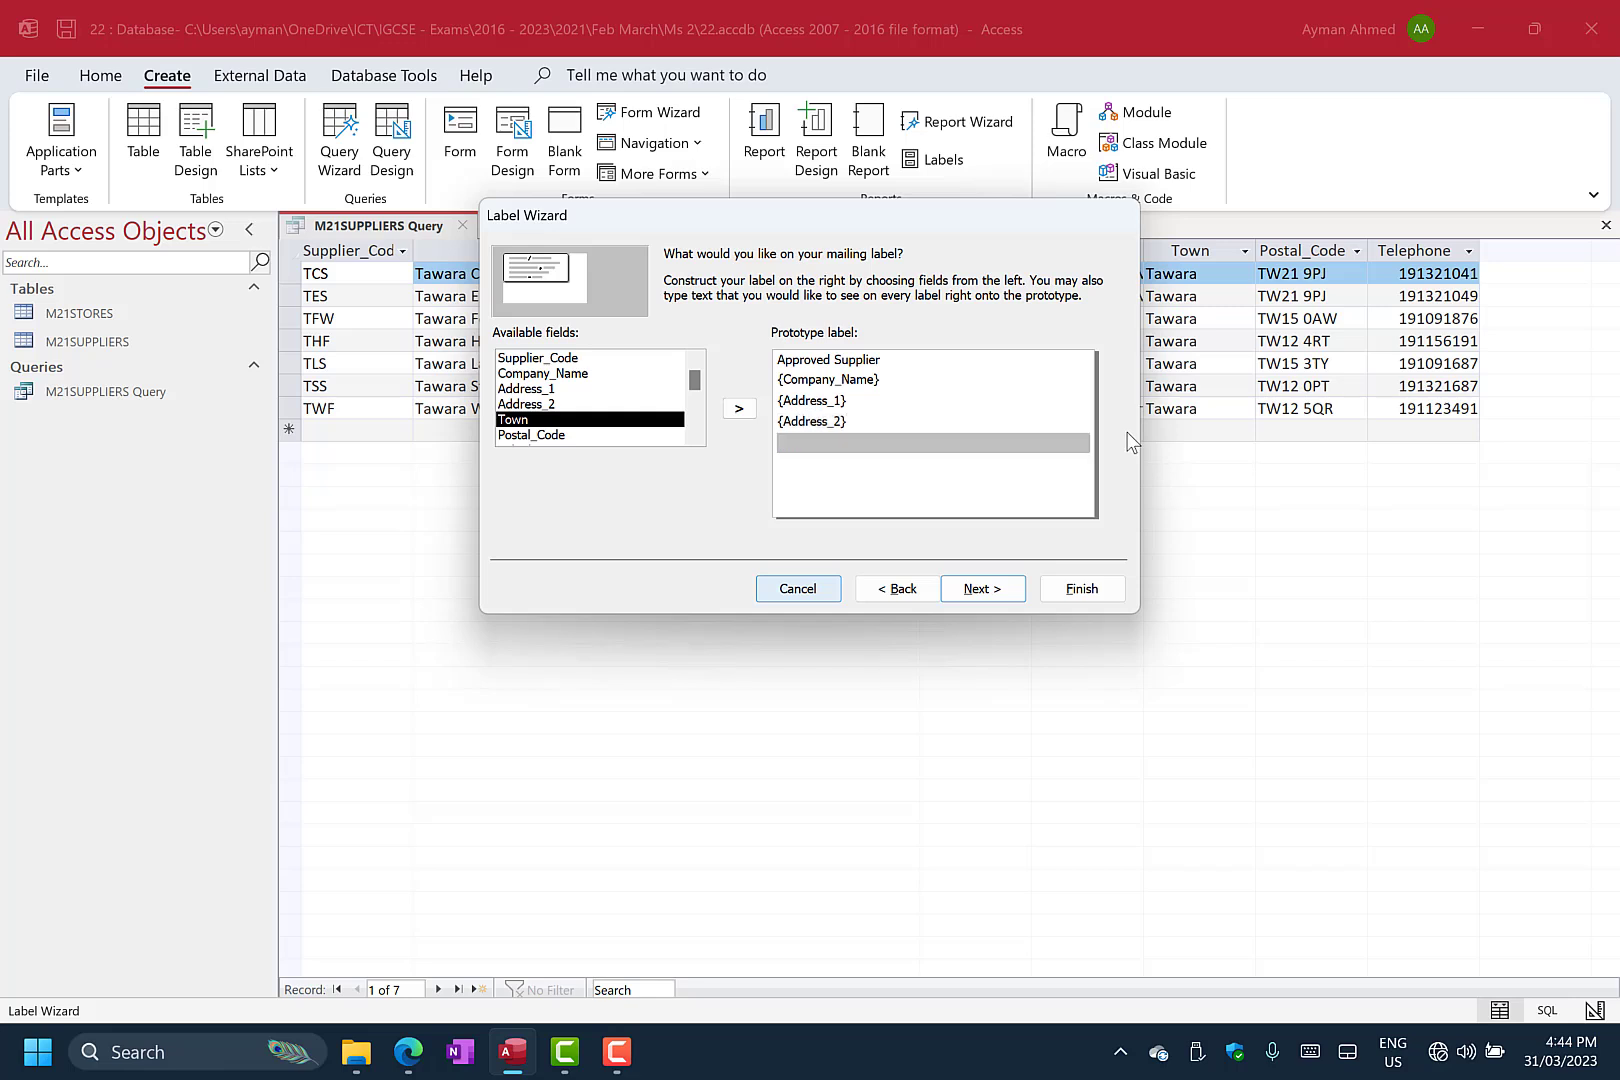
click(739, 410)
key(Return)
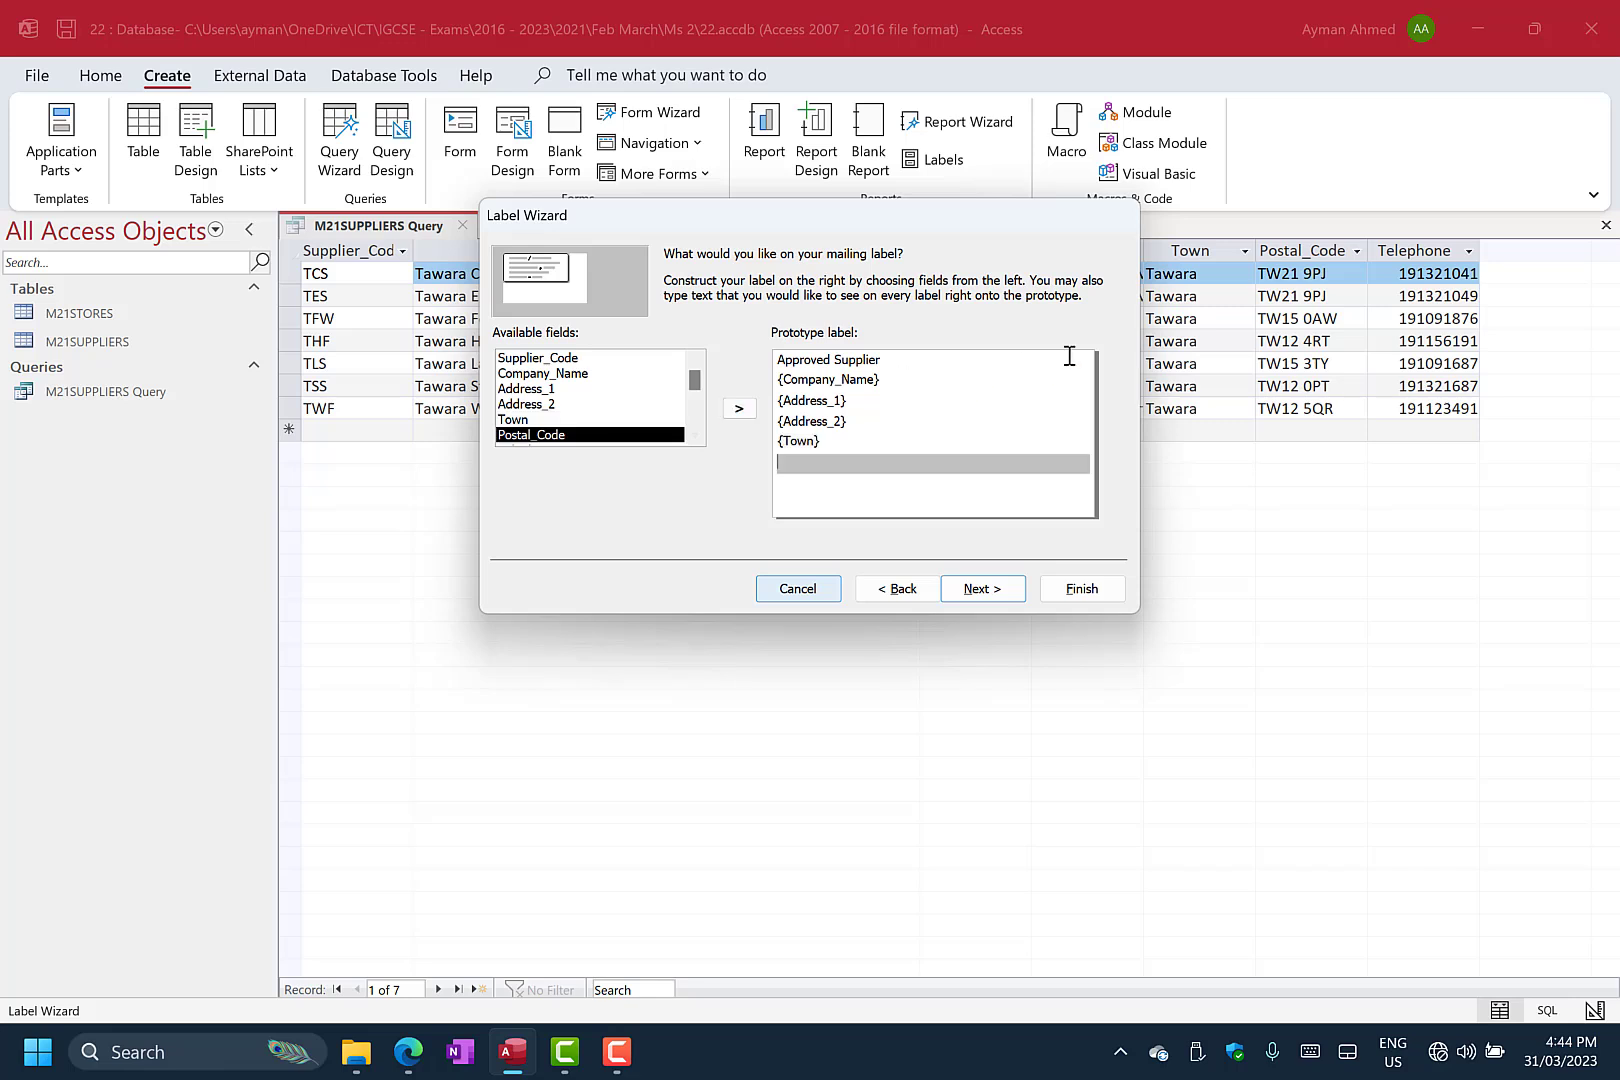
click(739, 410)
key(Return)
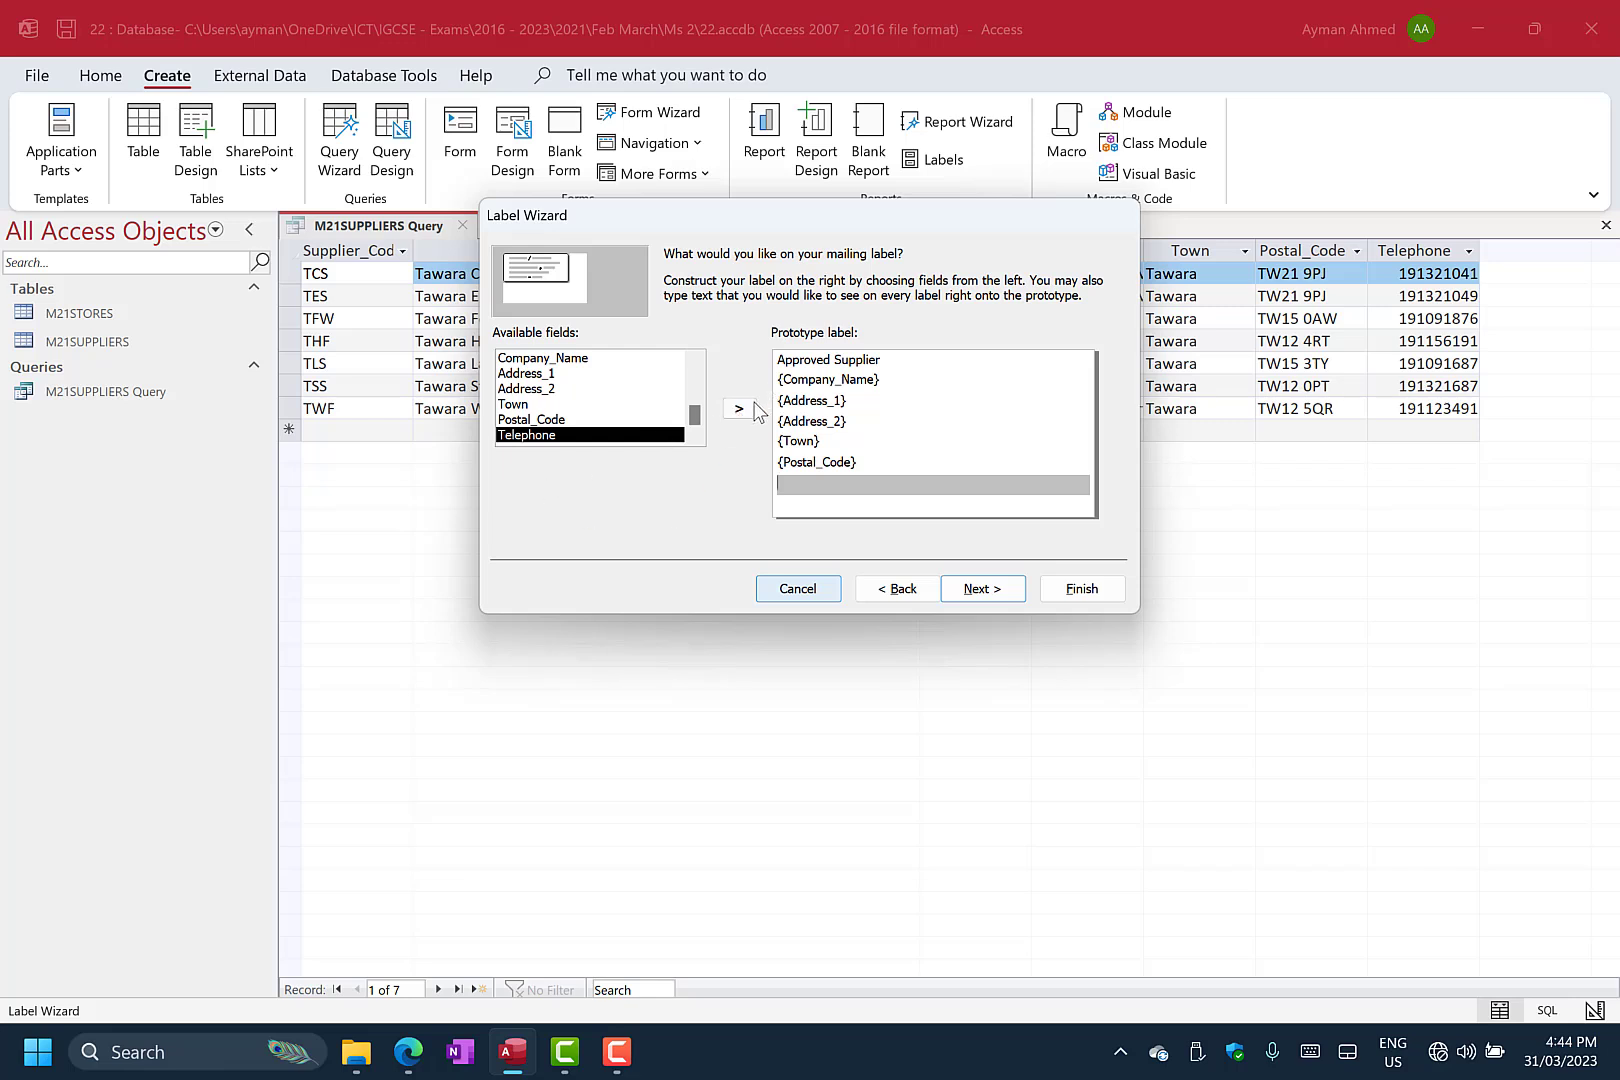
click(739, 410)
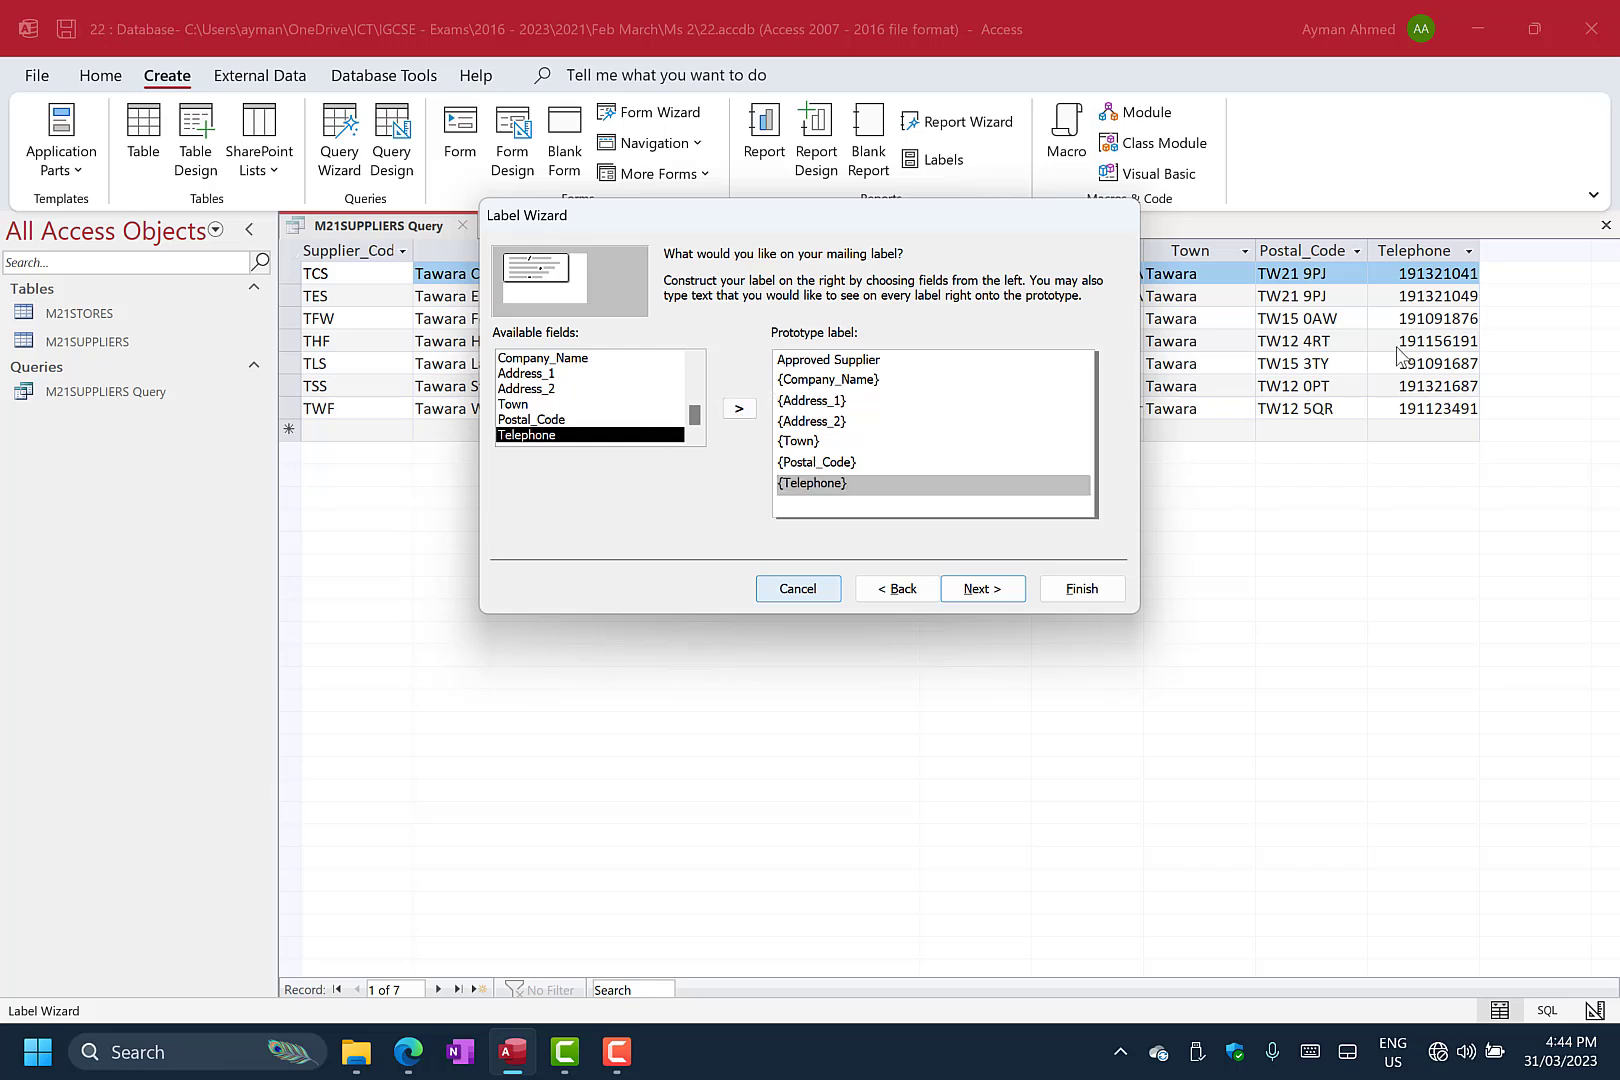
Add a last label line with the name, centre number and candidate number separated by commas, and continue to the sorting options.
key(Return)
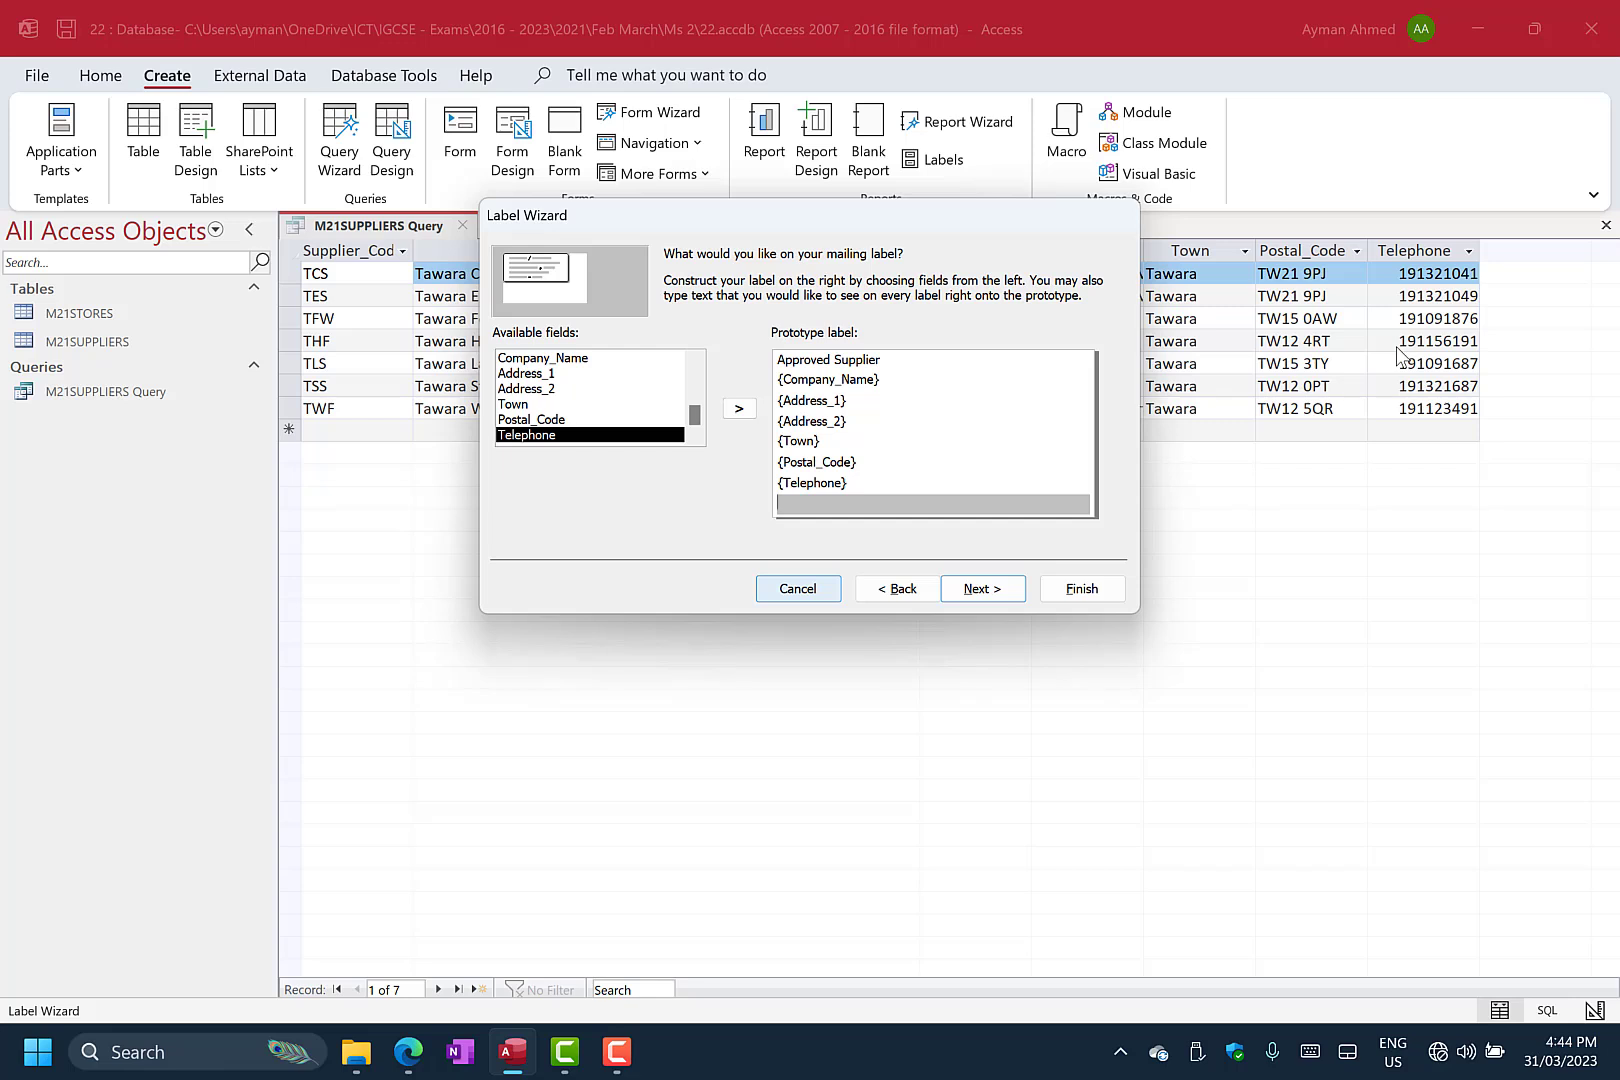
text(Name,SD000,1234)
click(1012, 597)
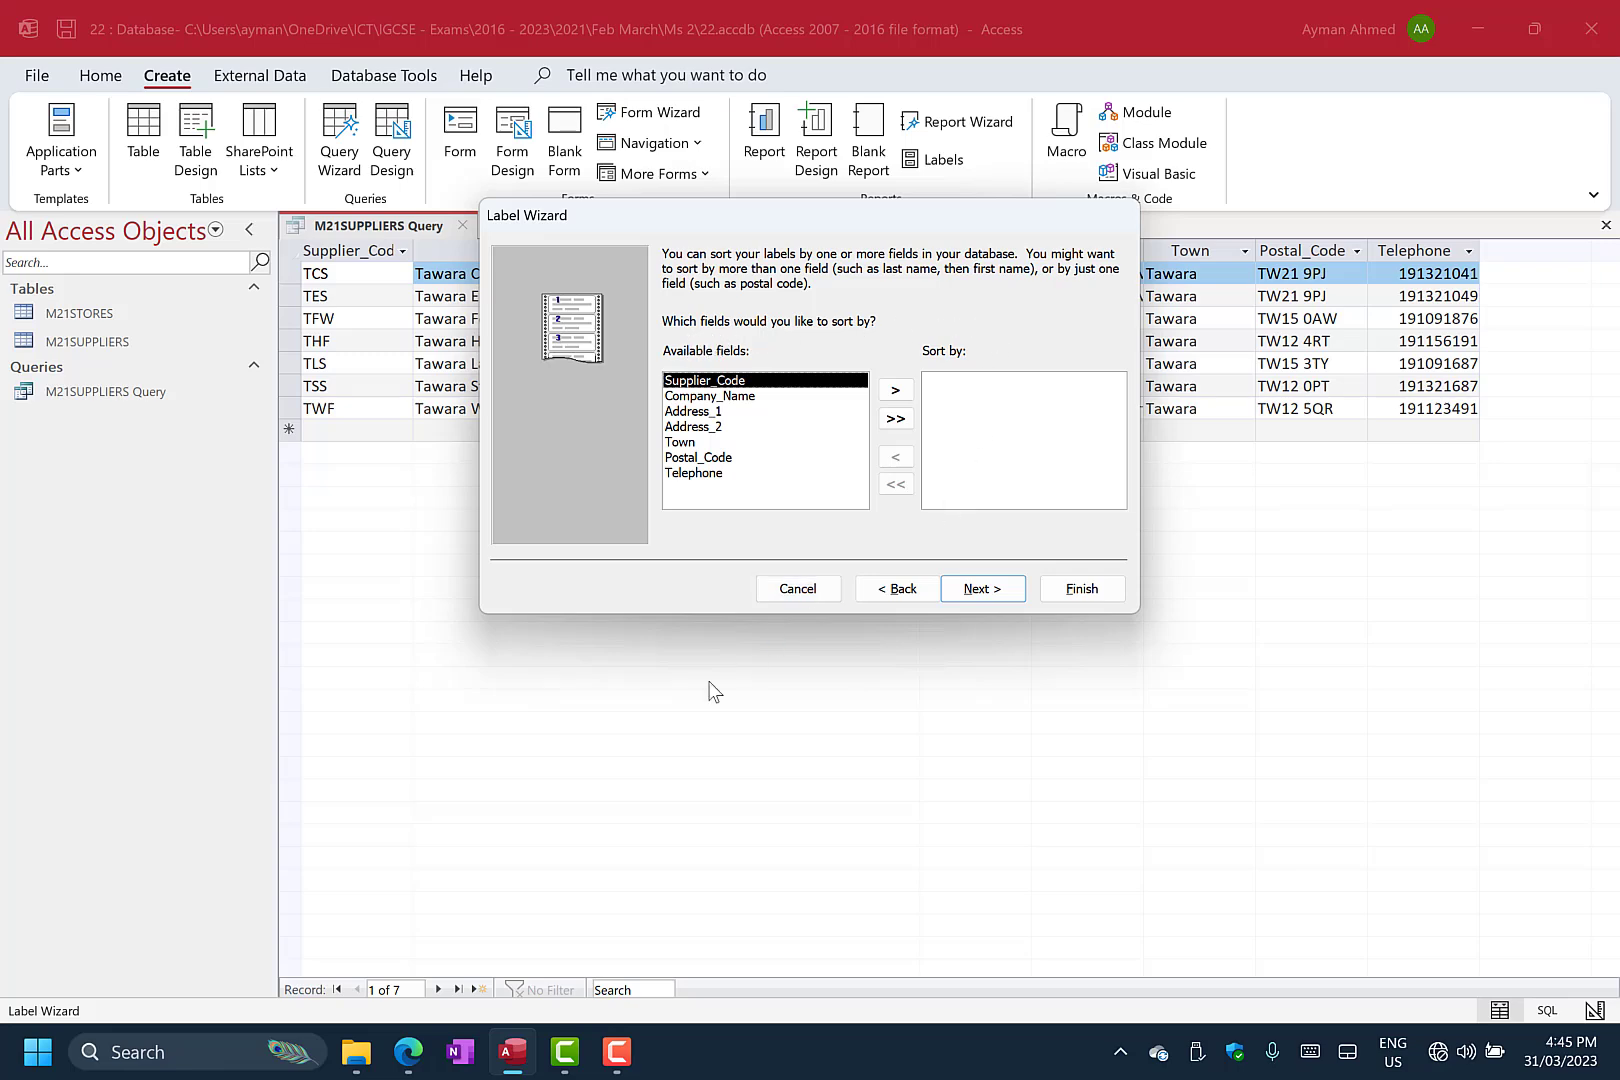
Recheck the label requirements in the exam paper PDF and finish the wizard without a sort field, keeping the name Labels M21SUPPLIERS Query.
click(408, 1052)
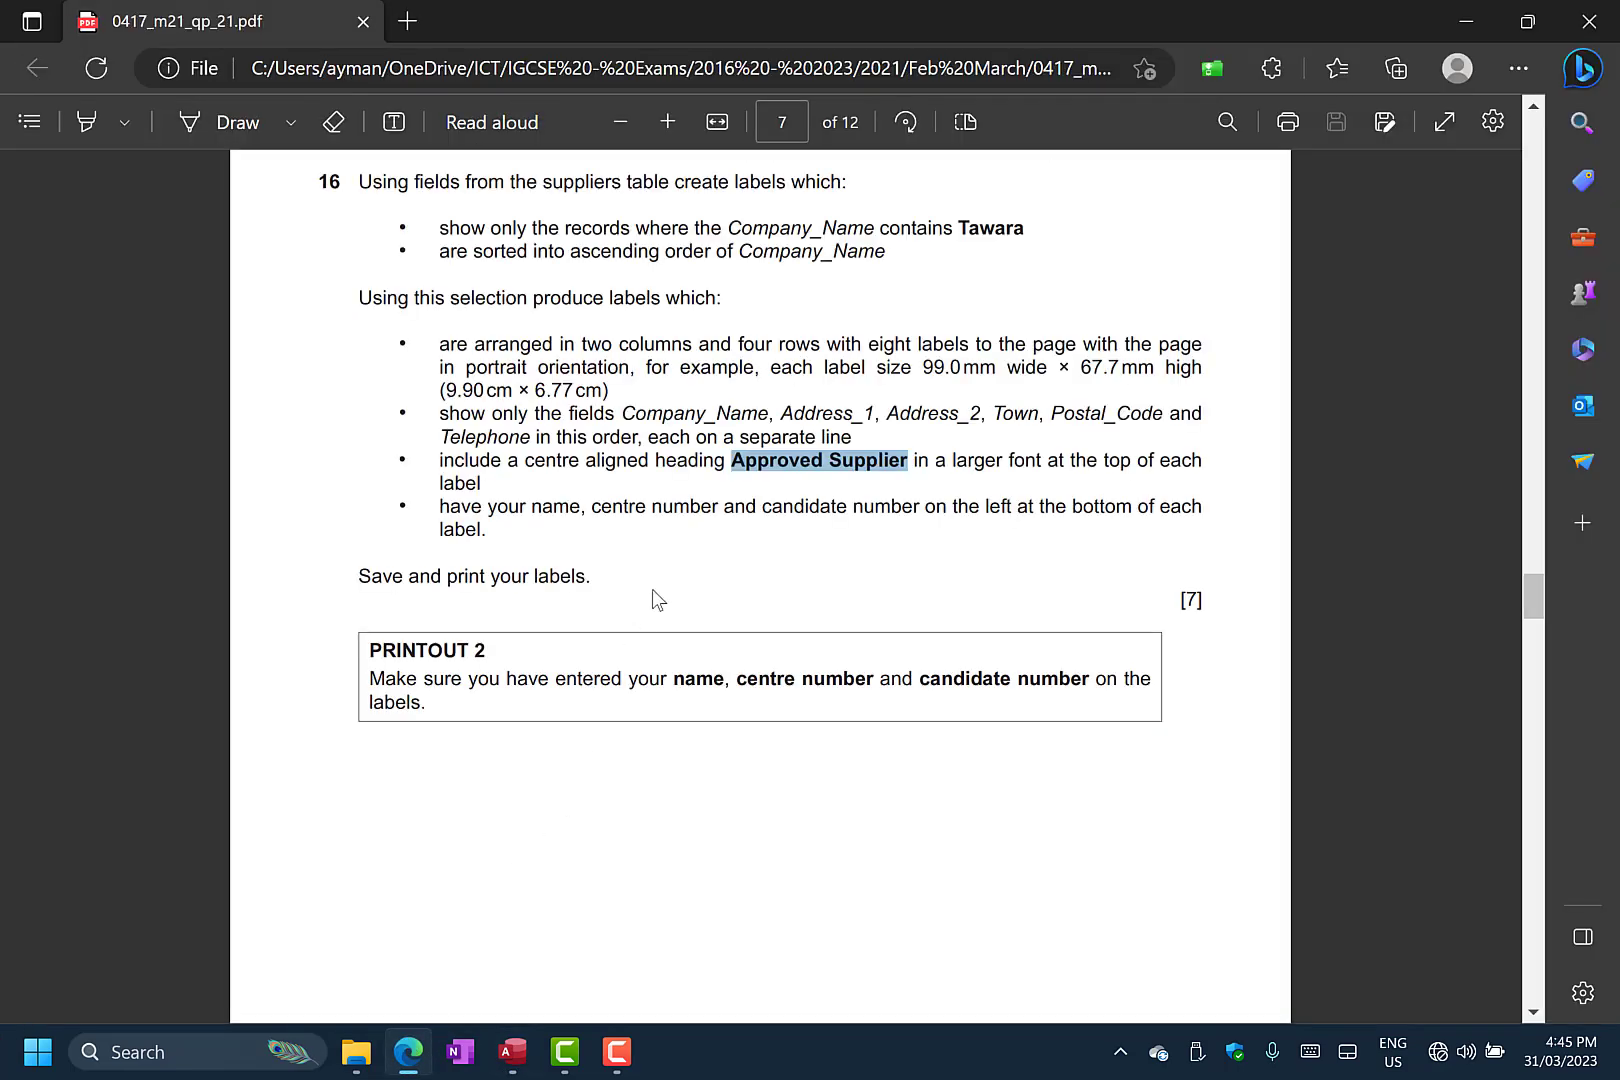
click(707, 421)
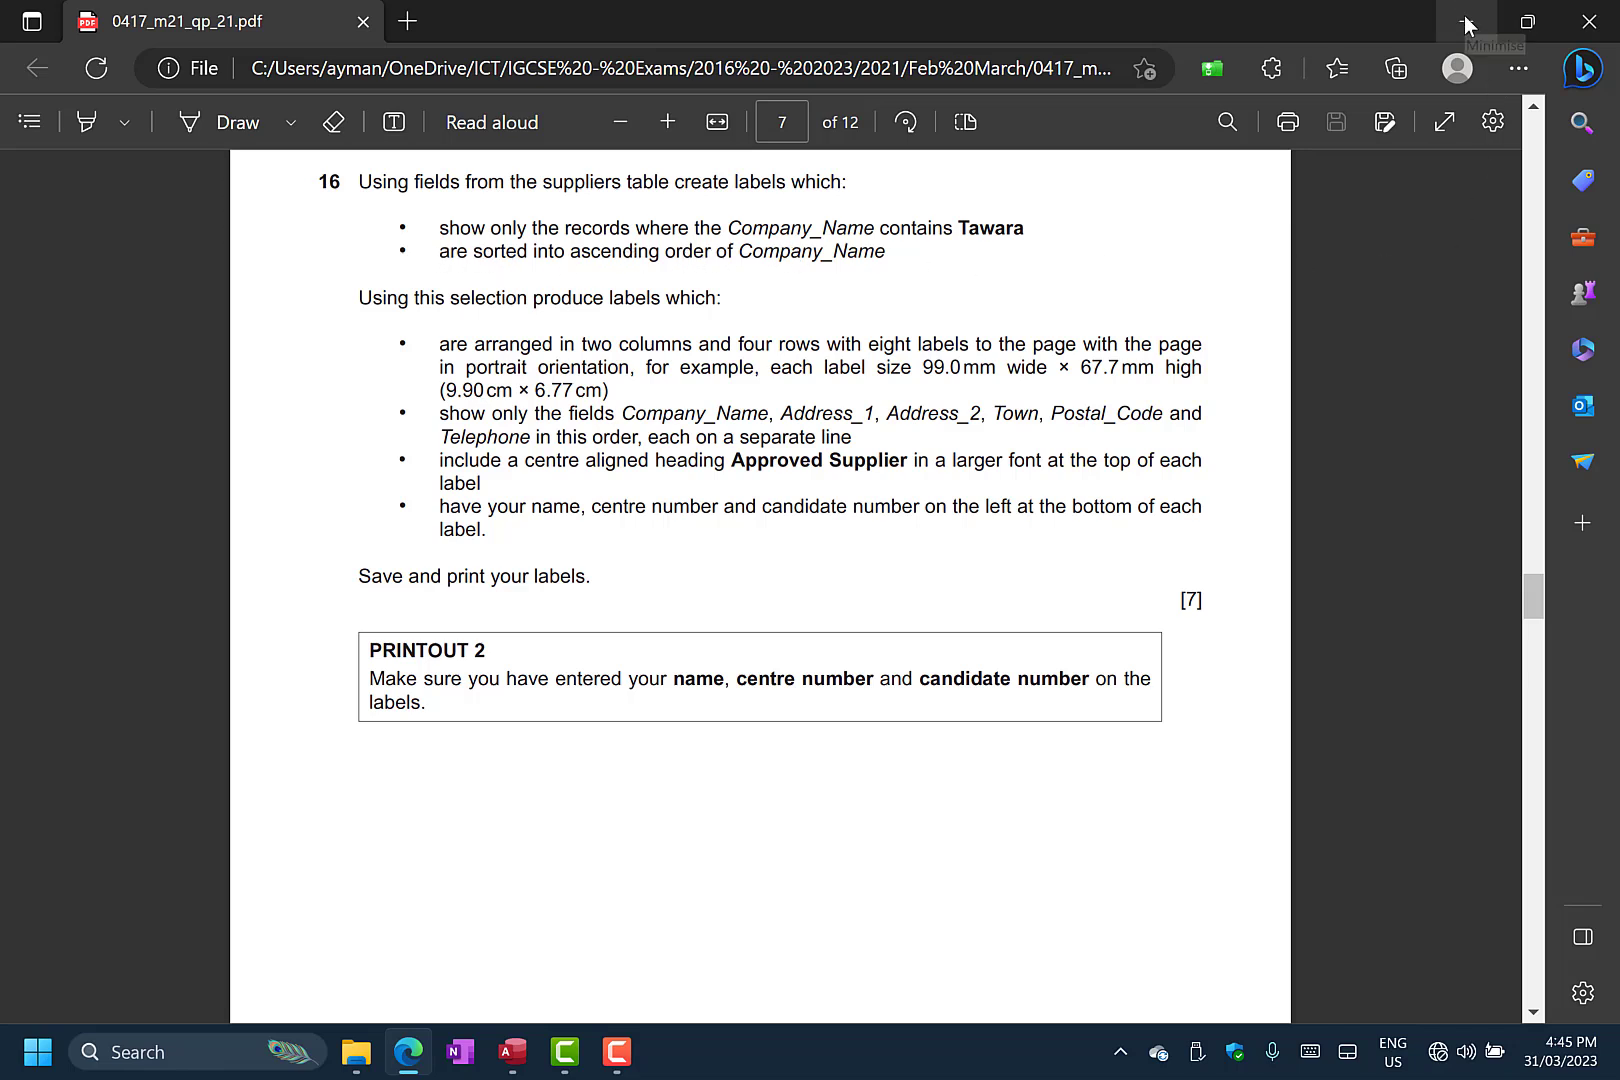
click(511, 1070)
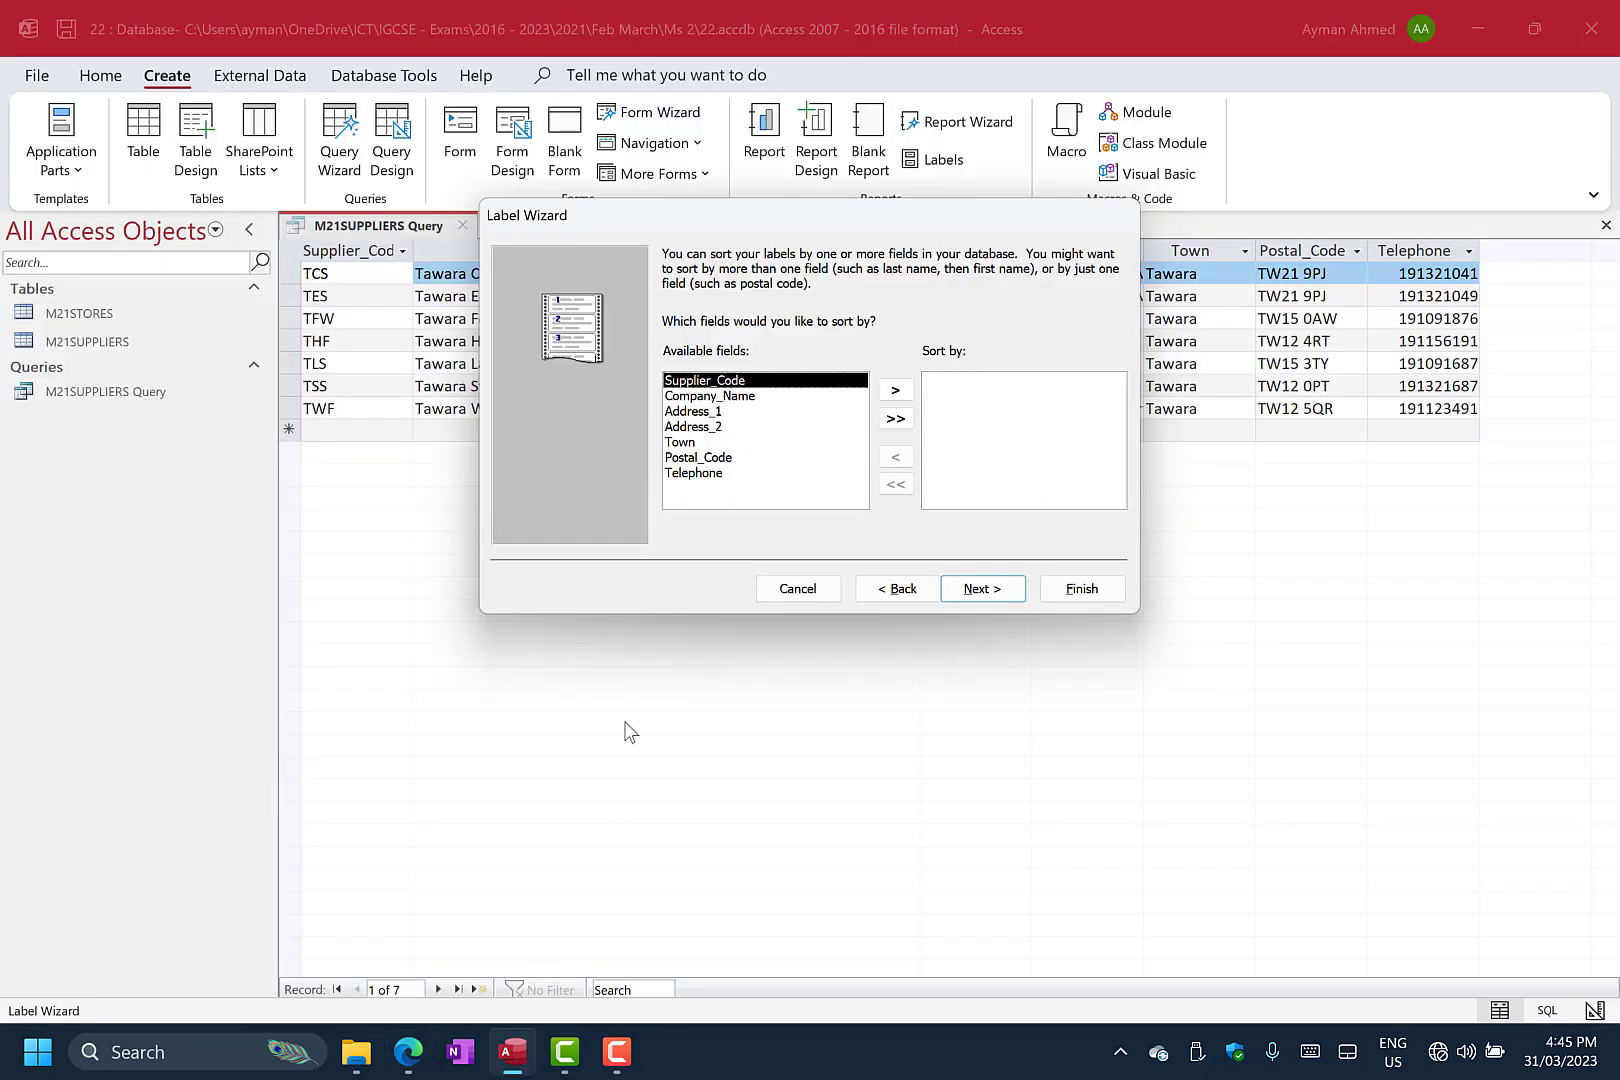
click(743, 397)
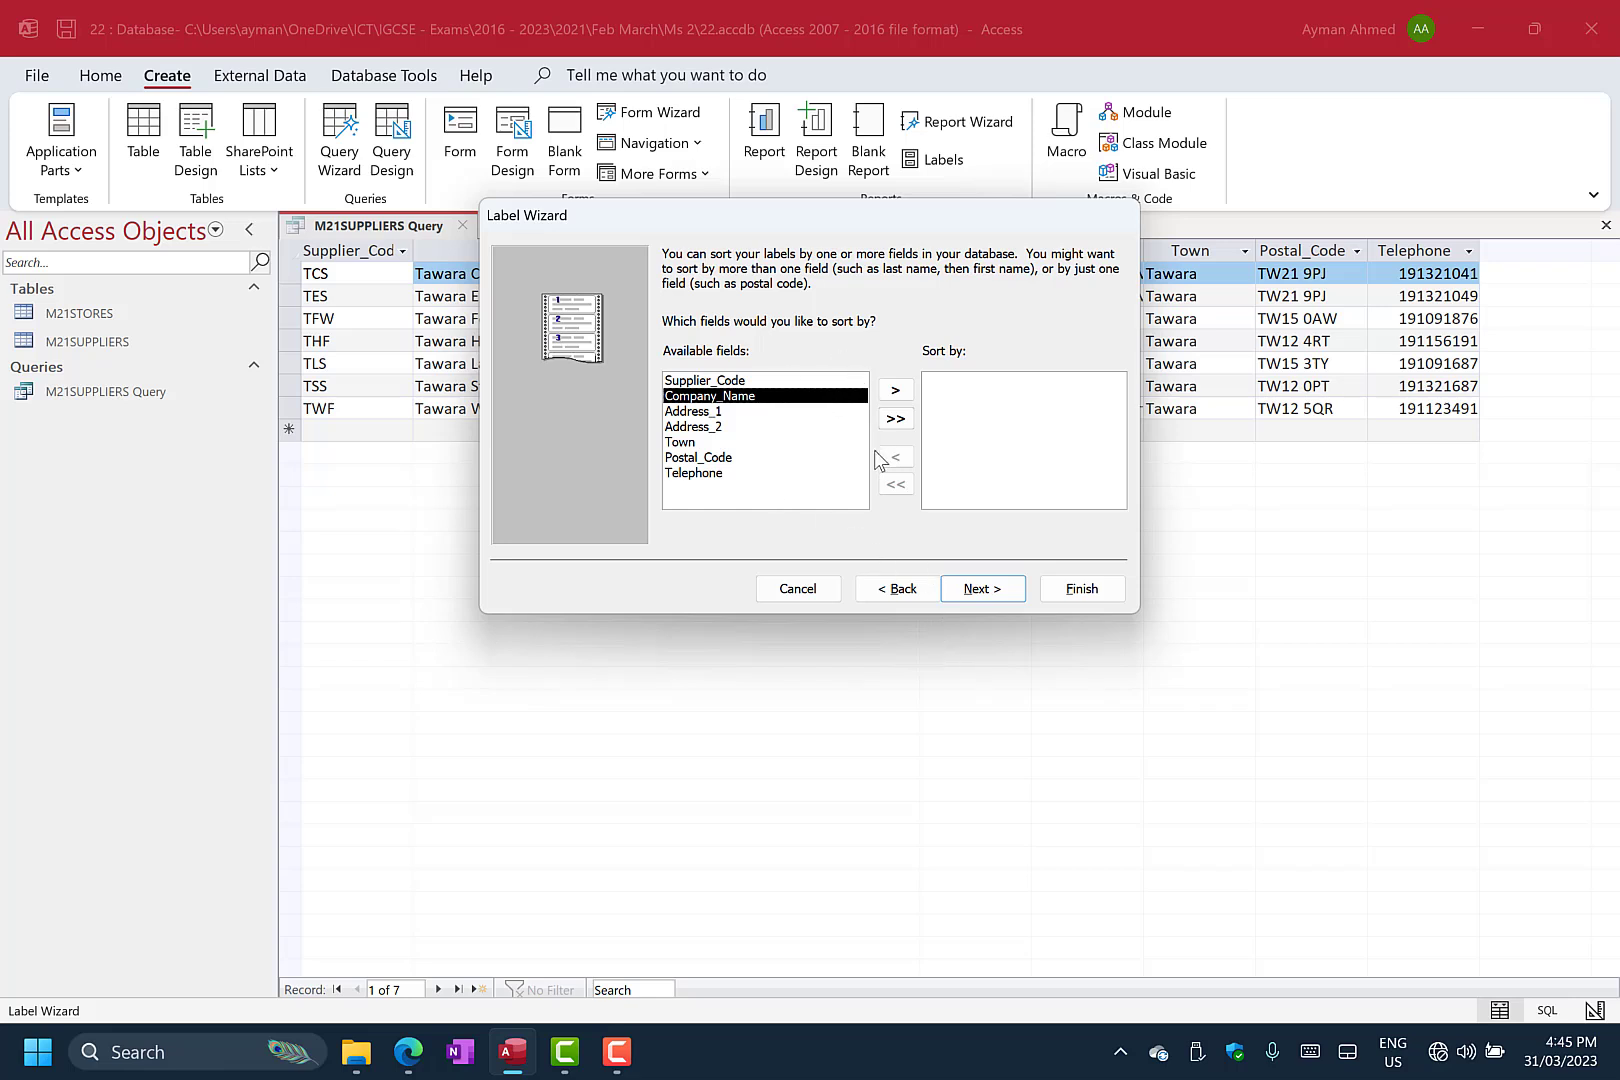
click(1015, 590)
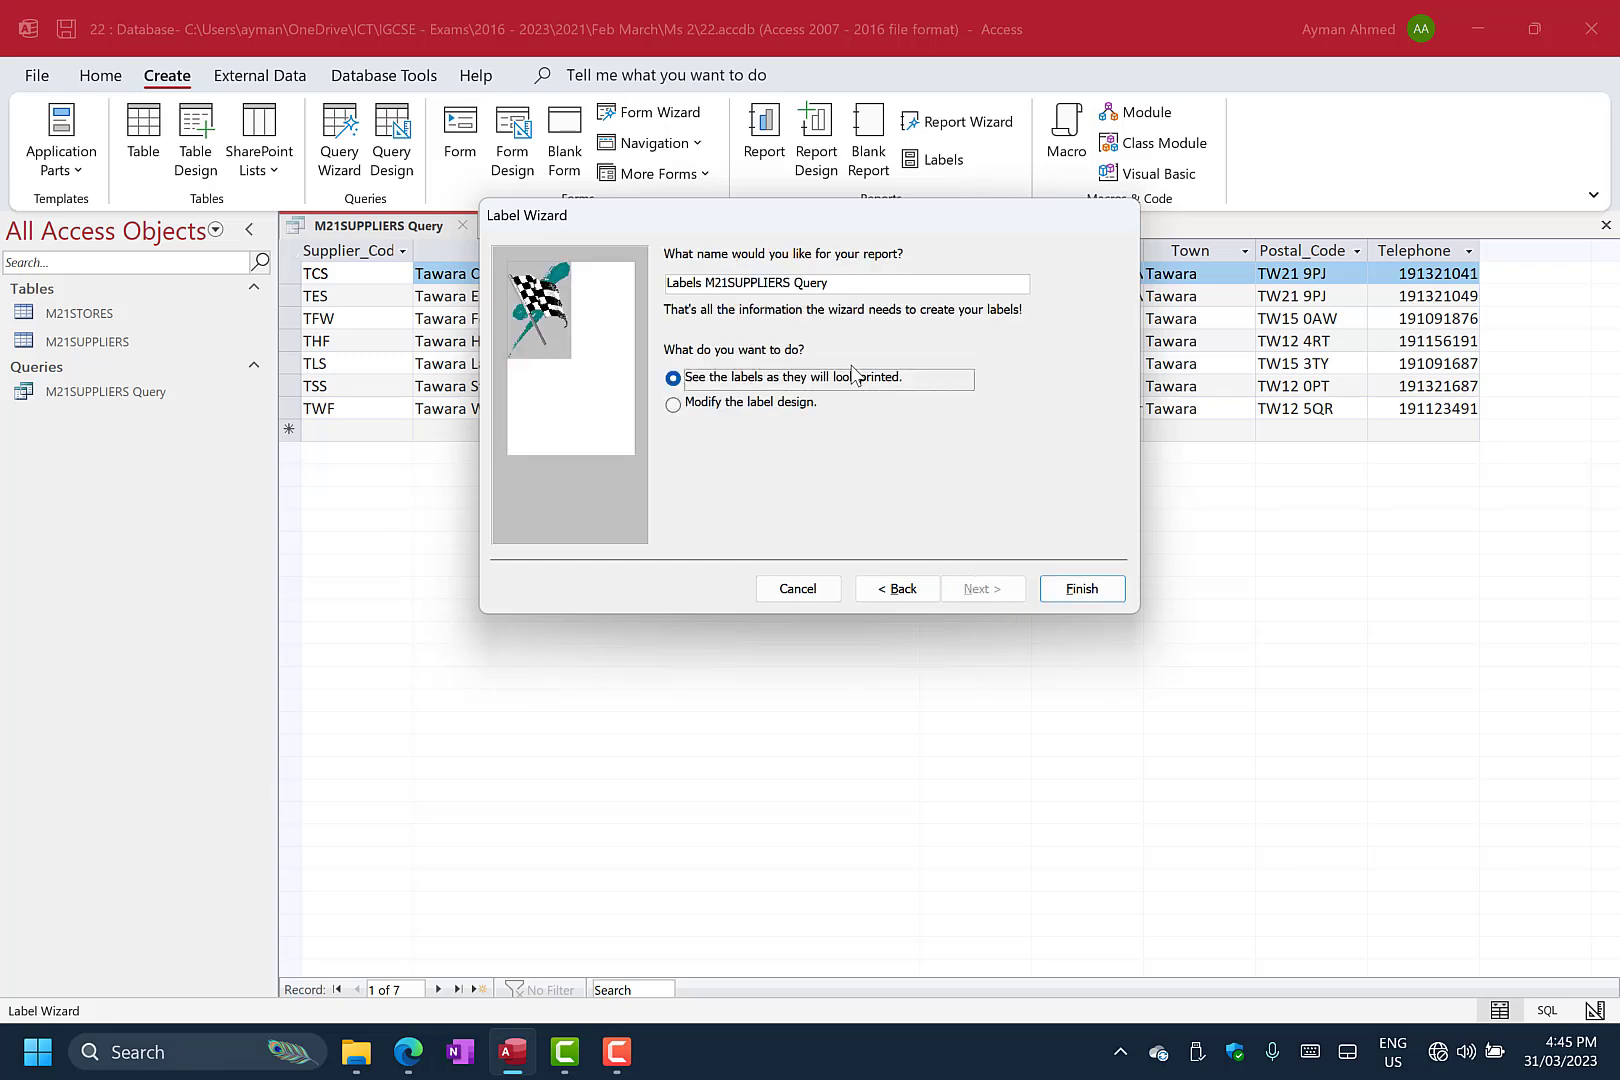
click(1081, 589)
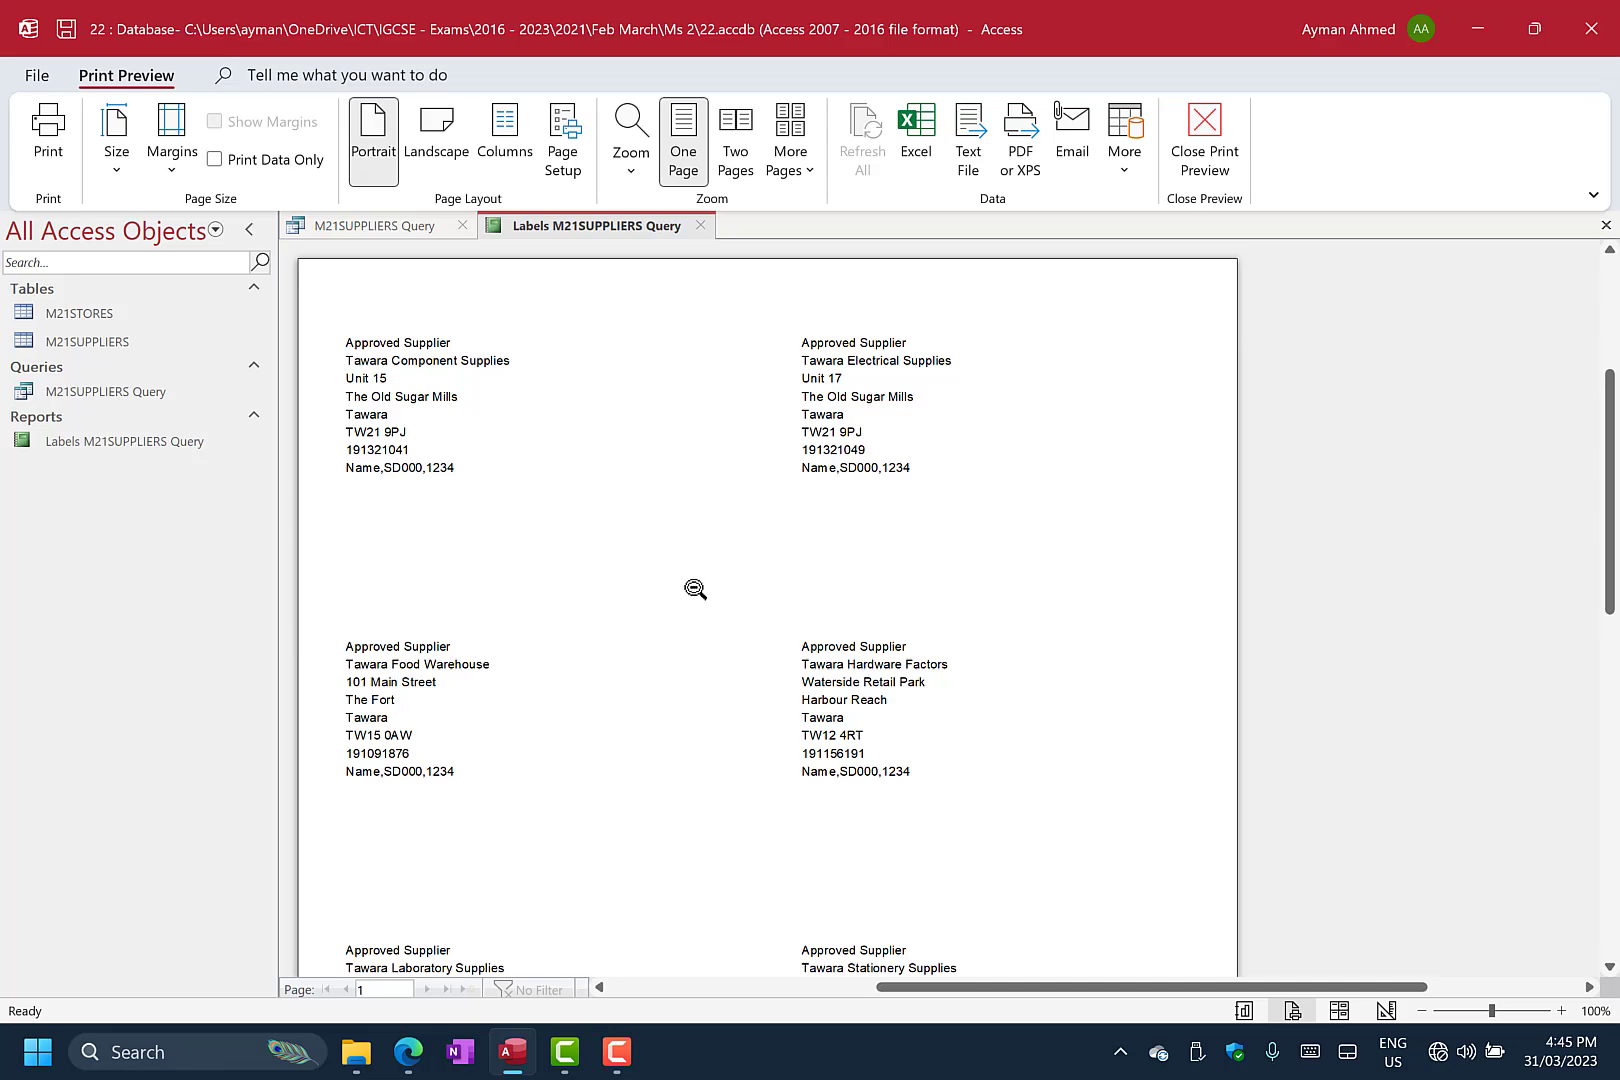
Look over the previewed labels and, in Design View, shorten the Detail section to about 4.4 cm high.
scroll(638, 530, down, 5)
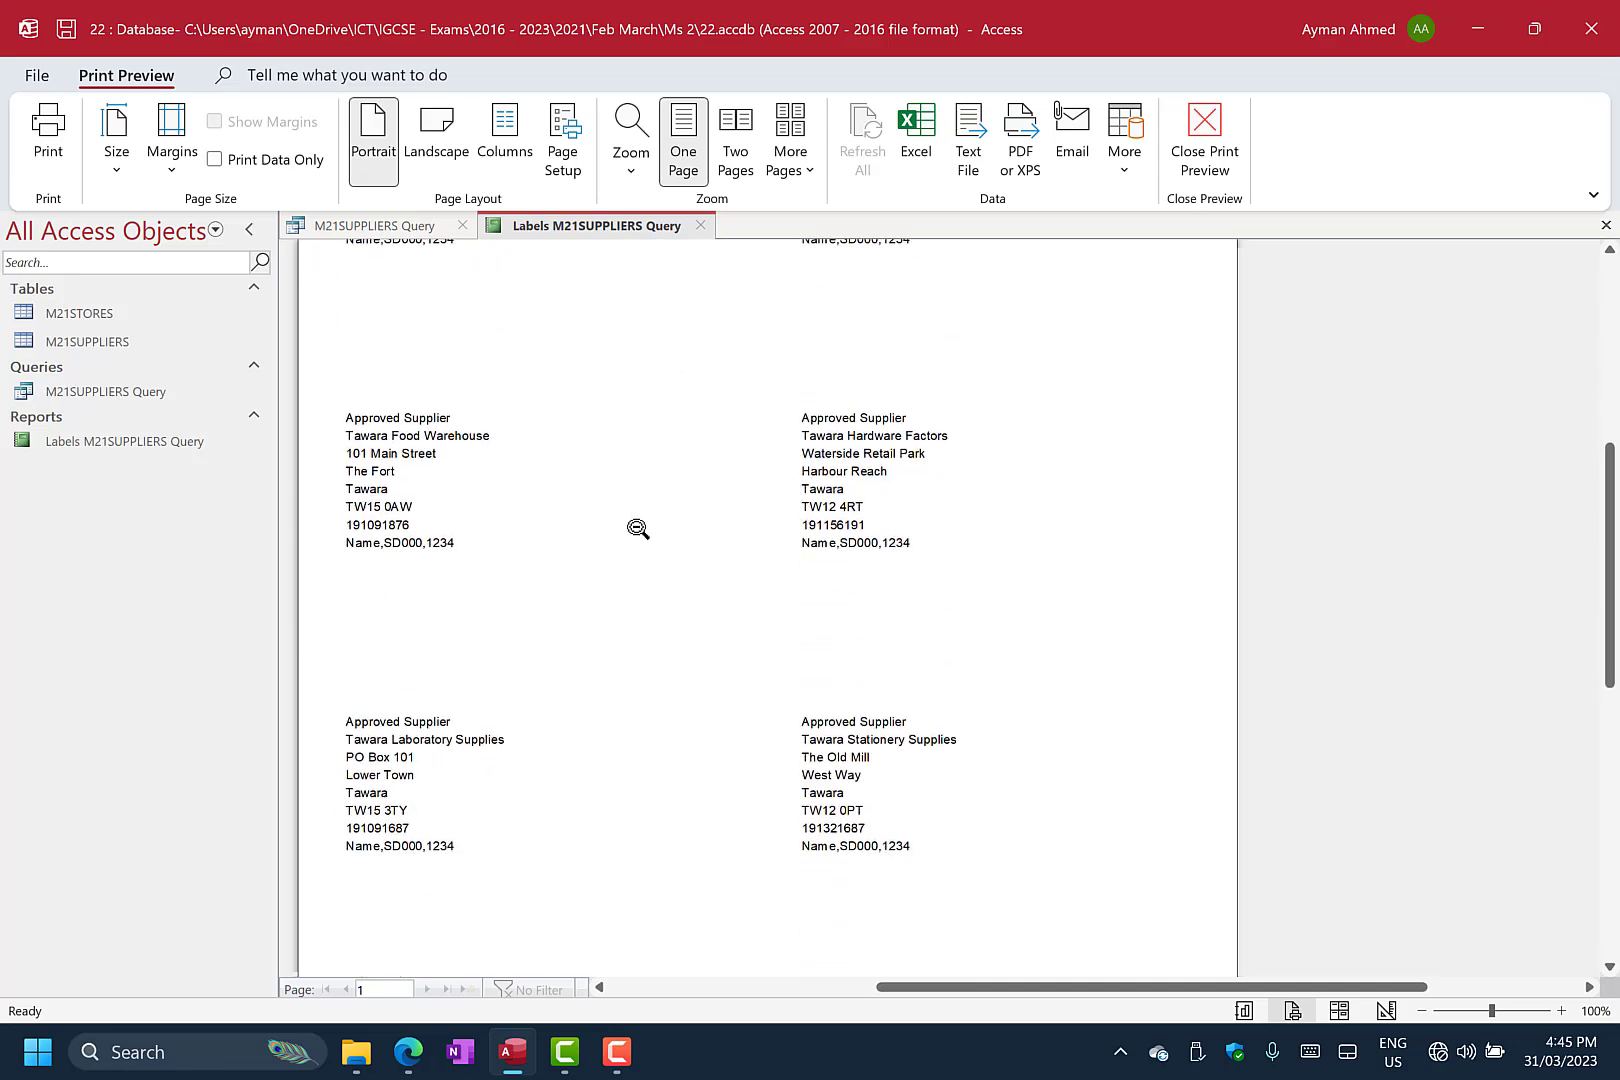
scroll(638, 530, up, 7)
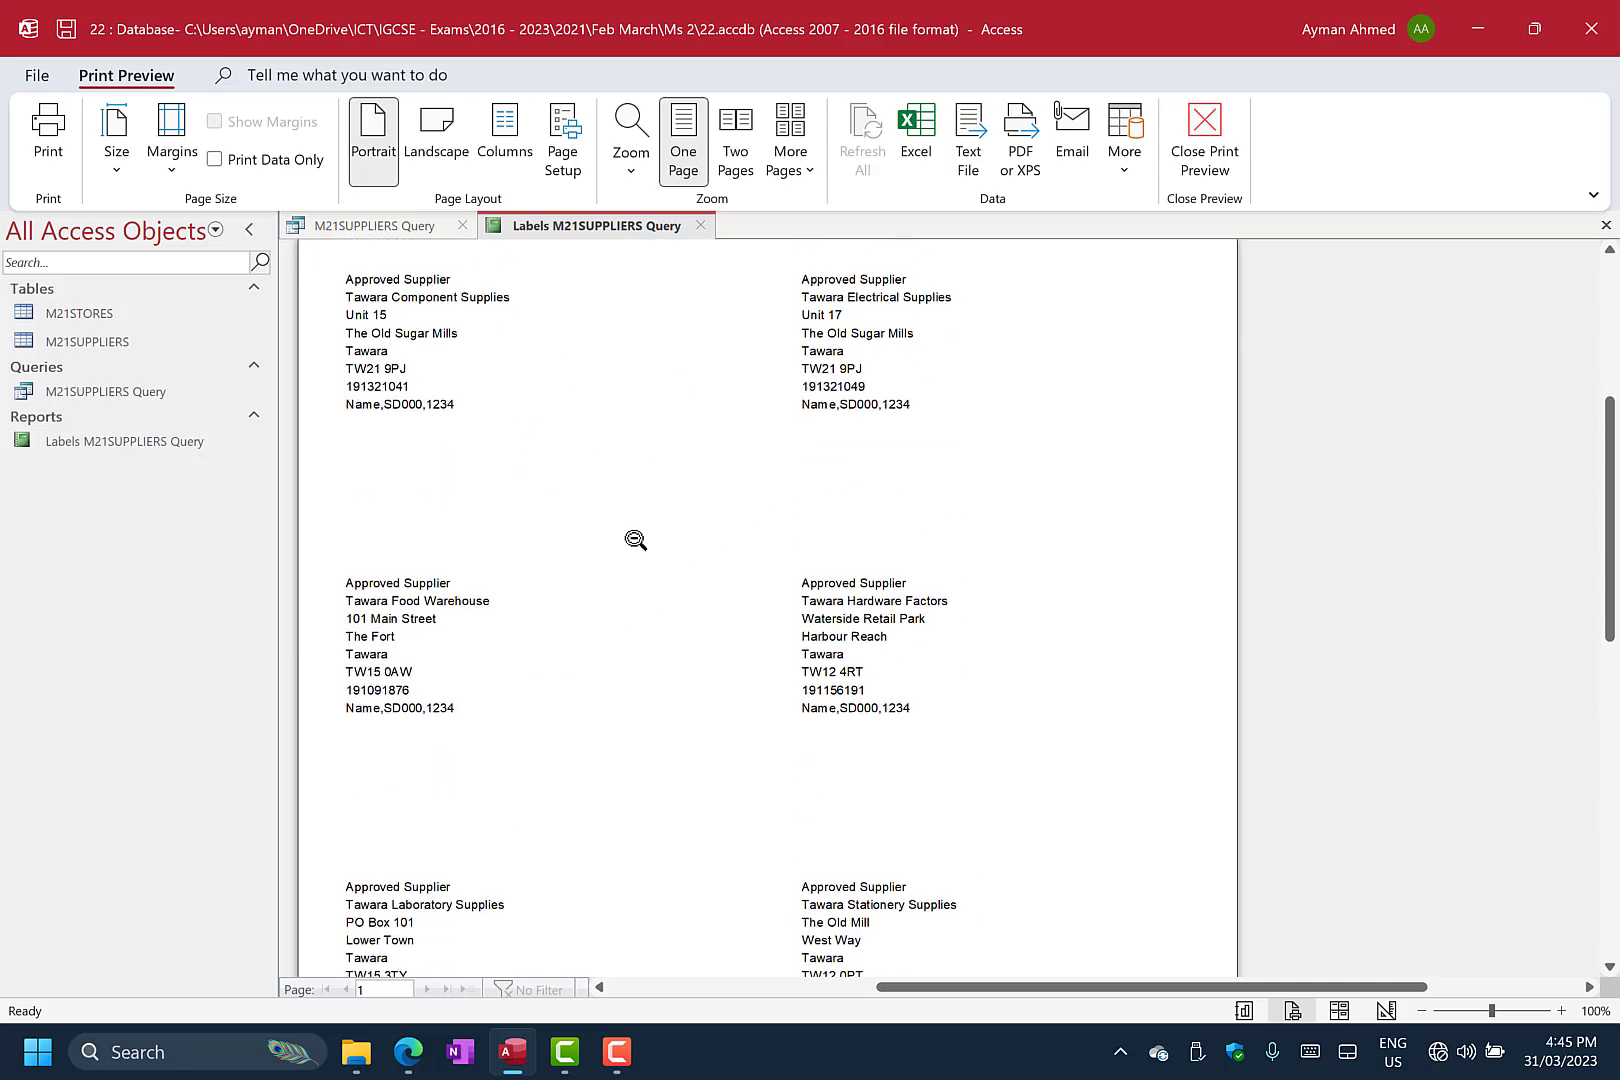
scroll(638, 538, down, 2)
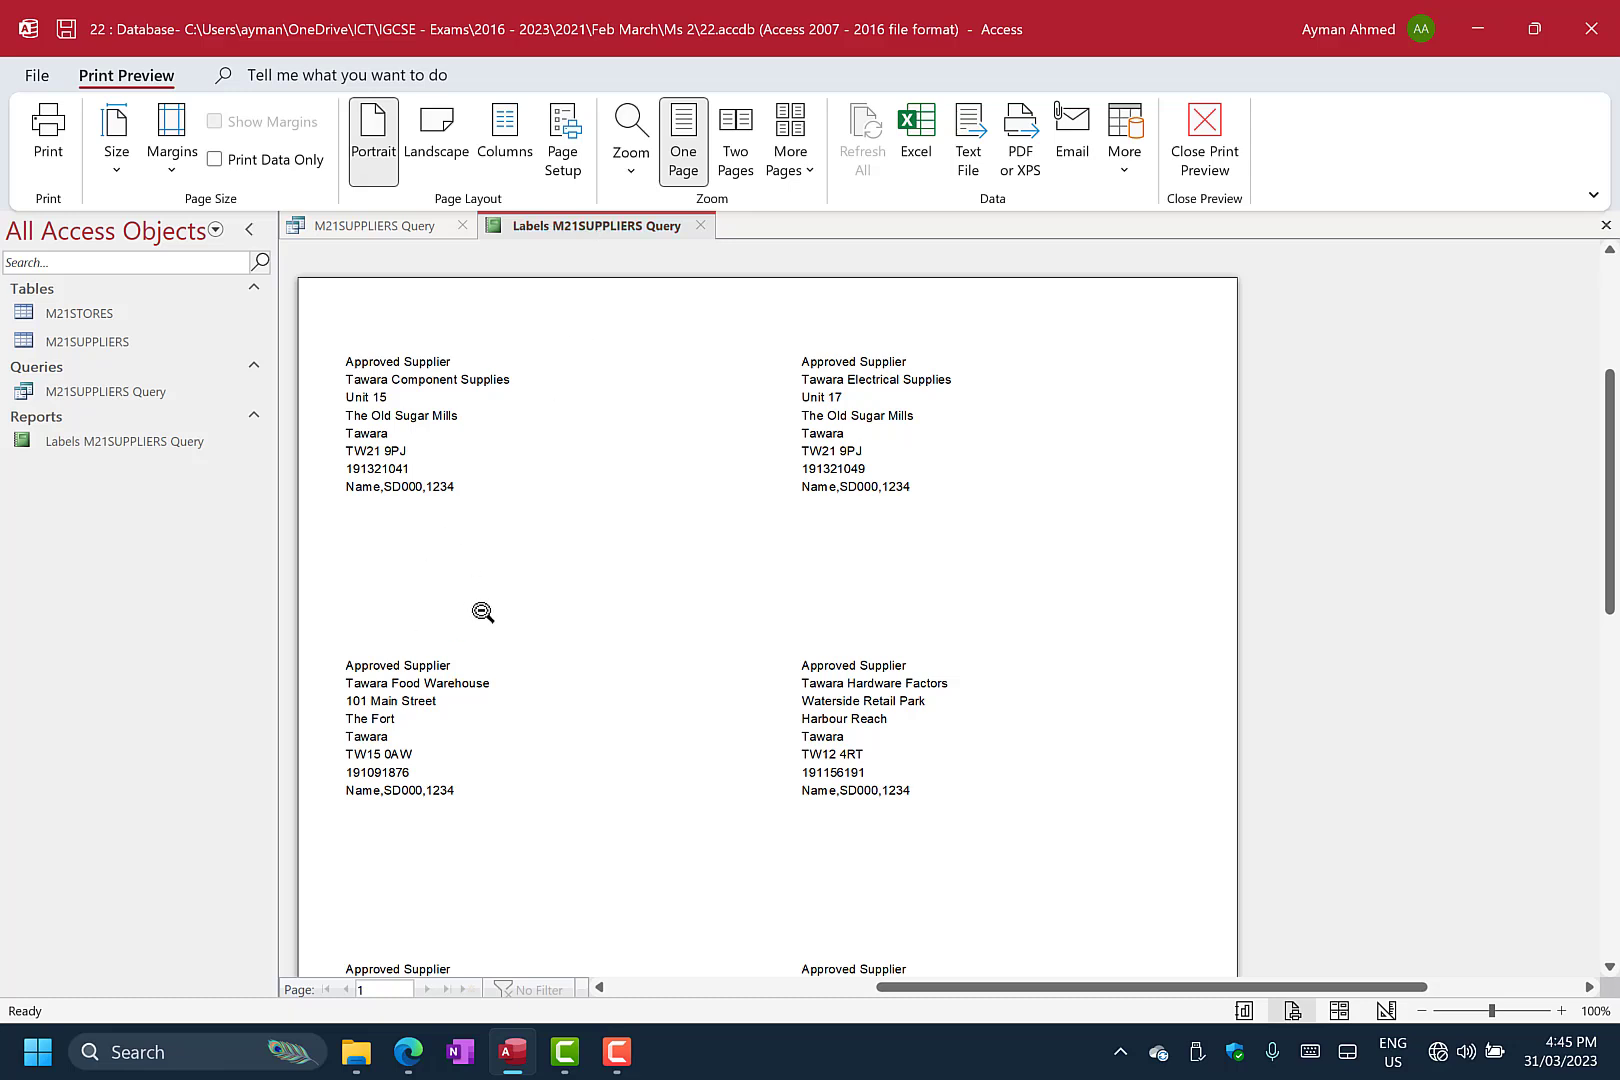
right_click(591, 234)
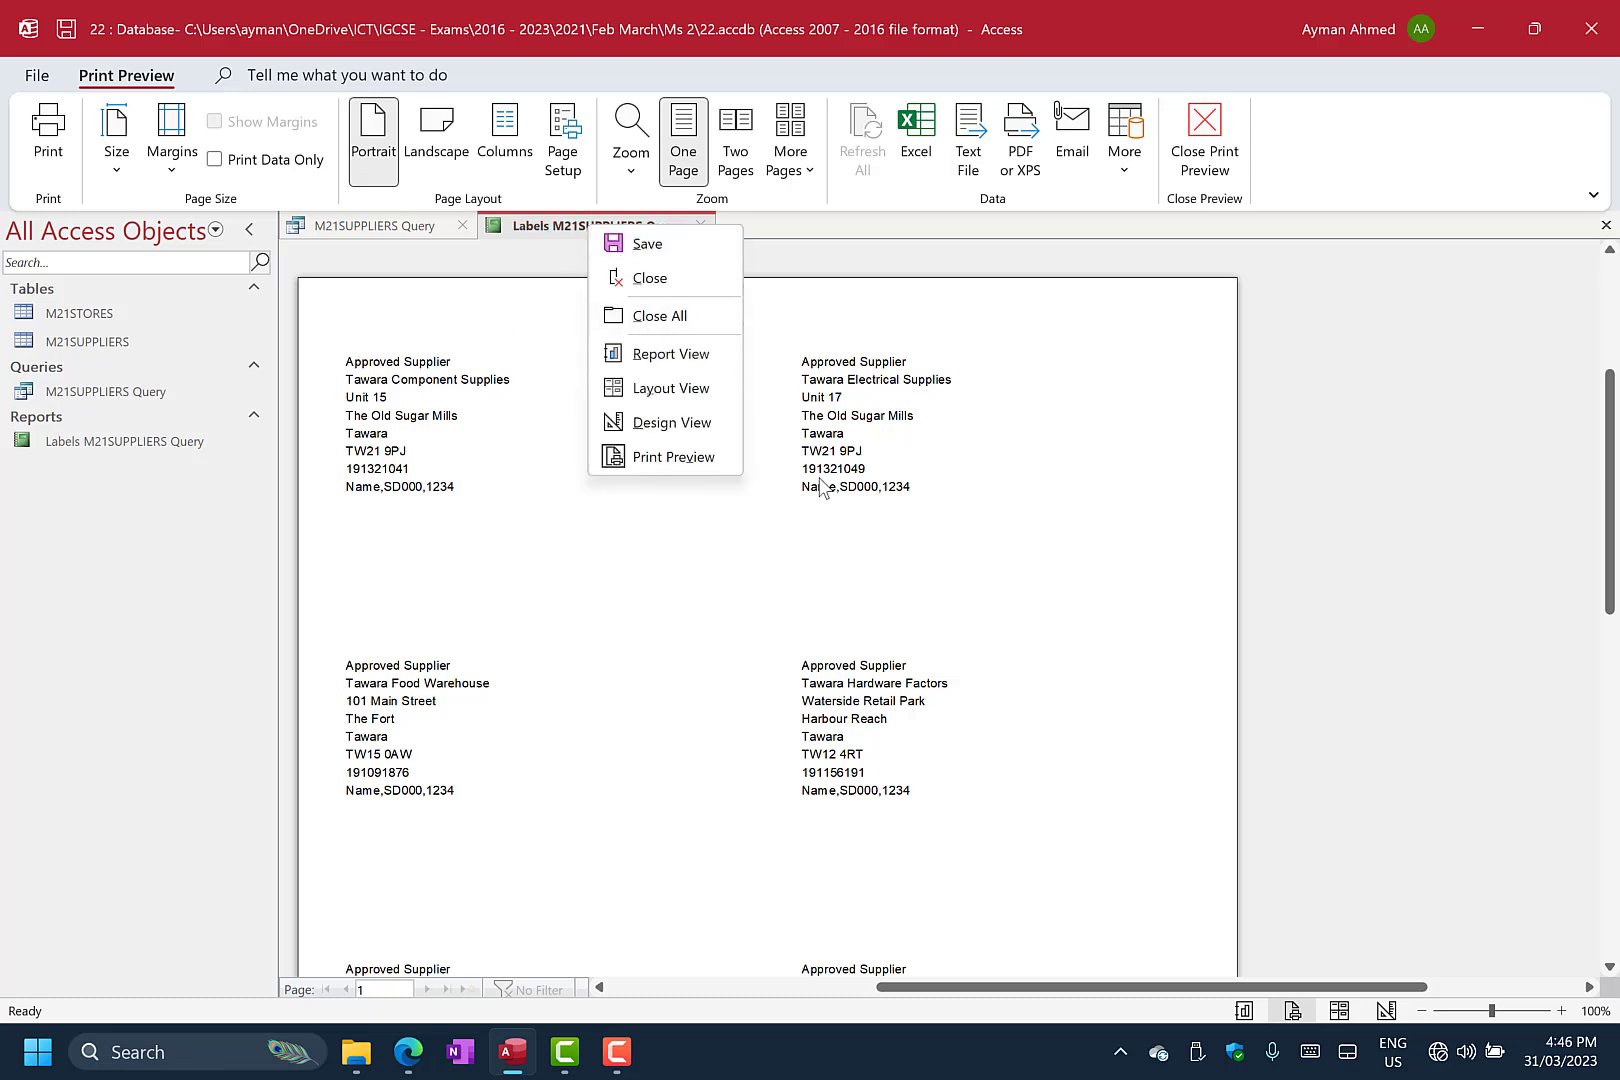
click(671, 422)
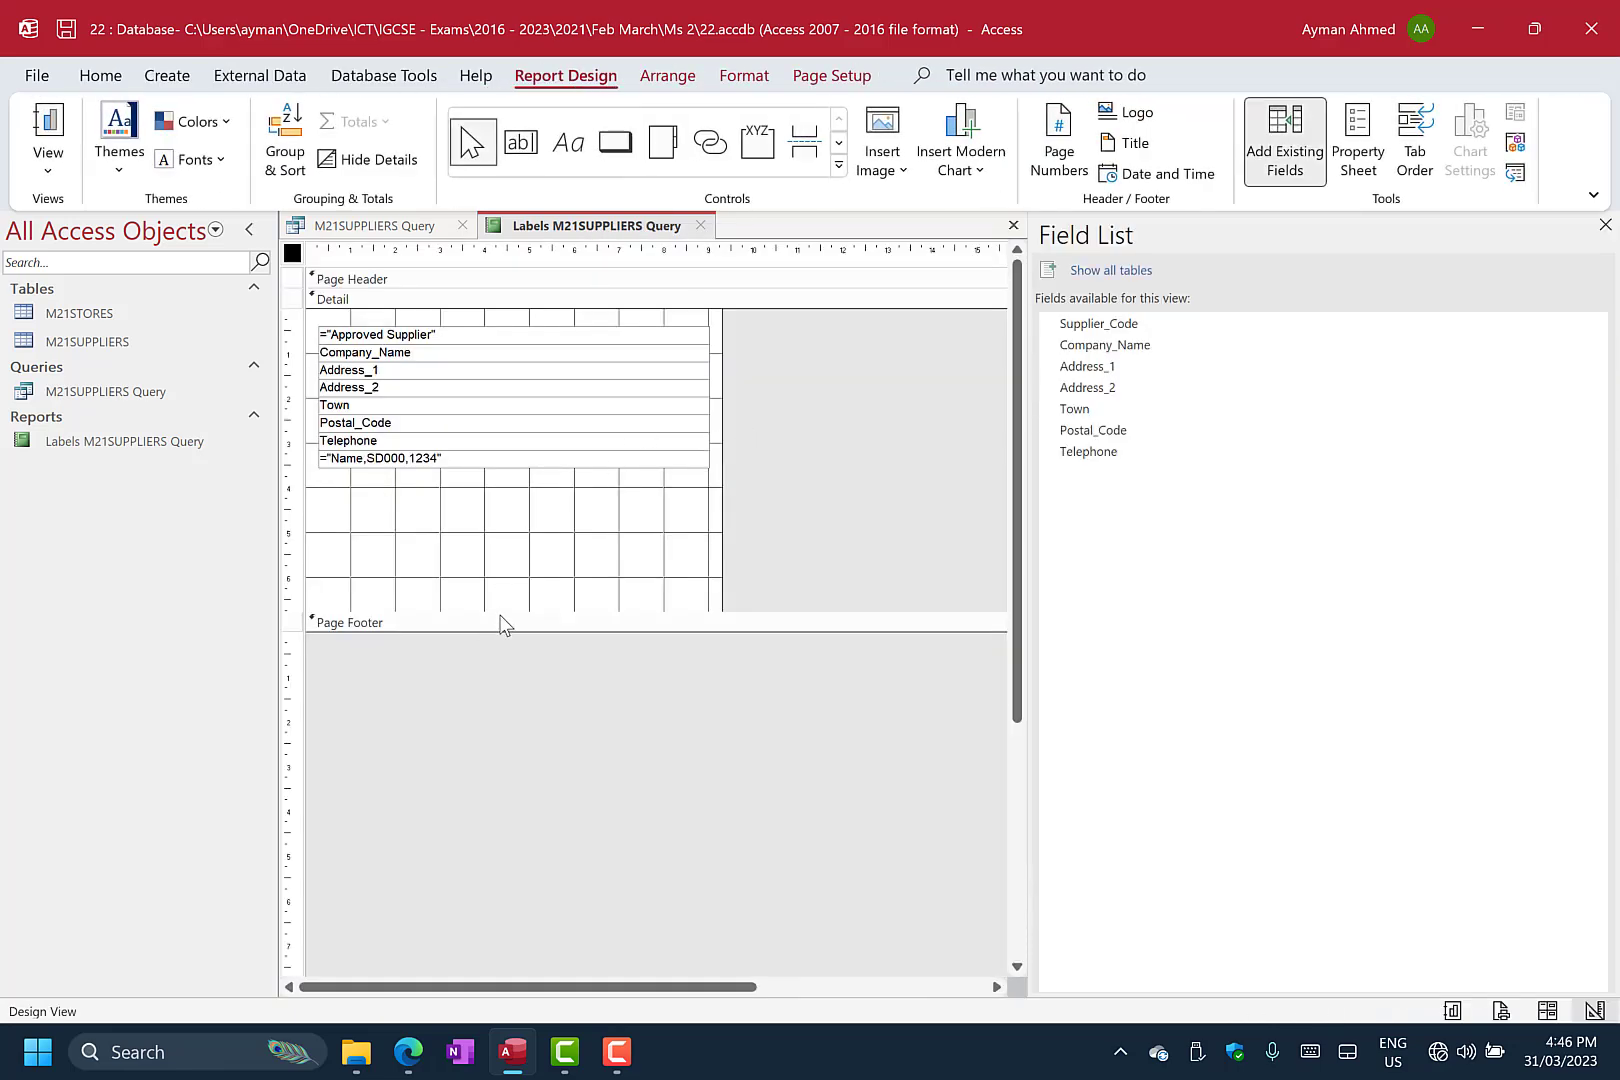
drag(503, 611, 513, 503)
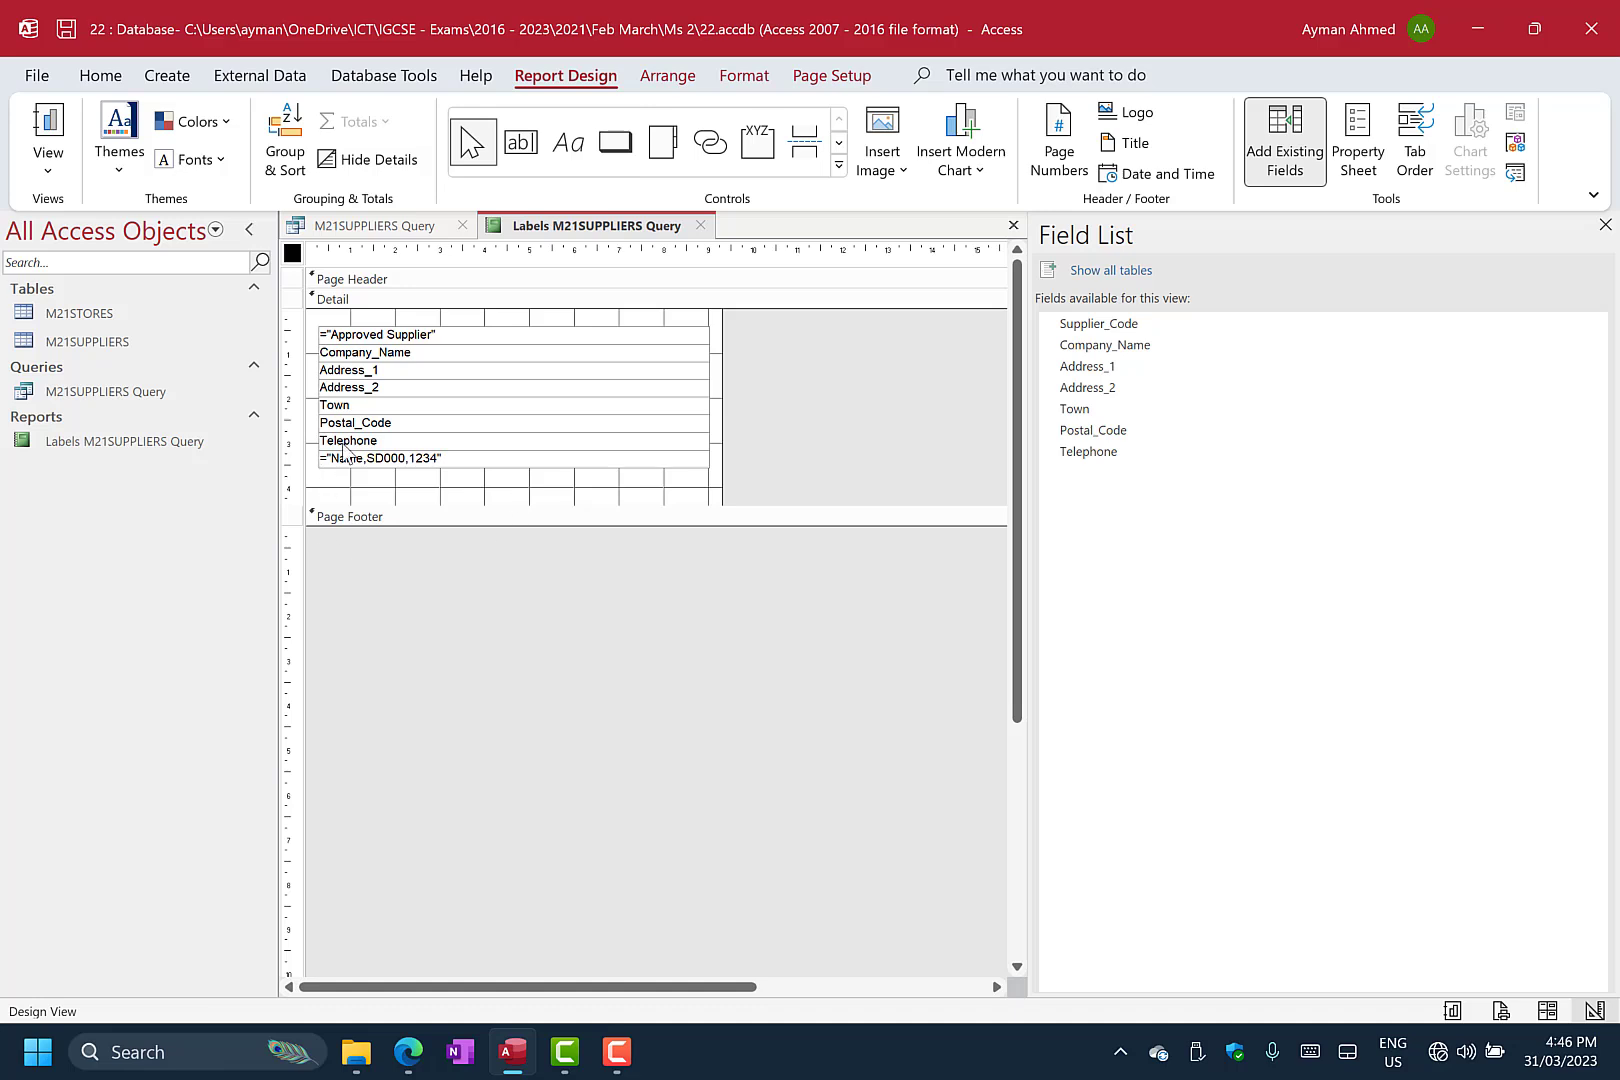
Make the Approved Supplier heading bold at size 12, extend its box upward to fit the text, and preview the labels.
click(440, 336)
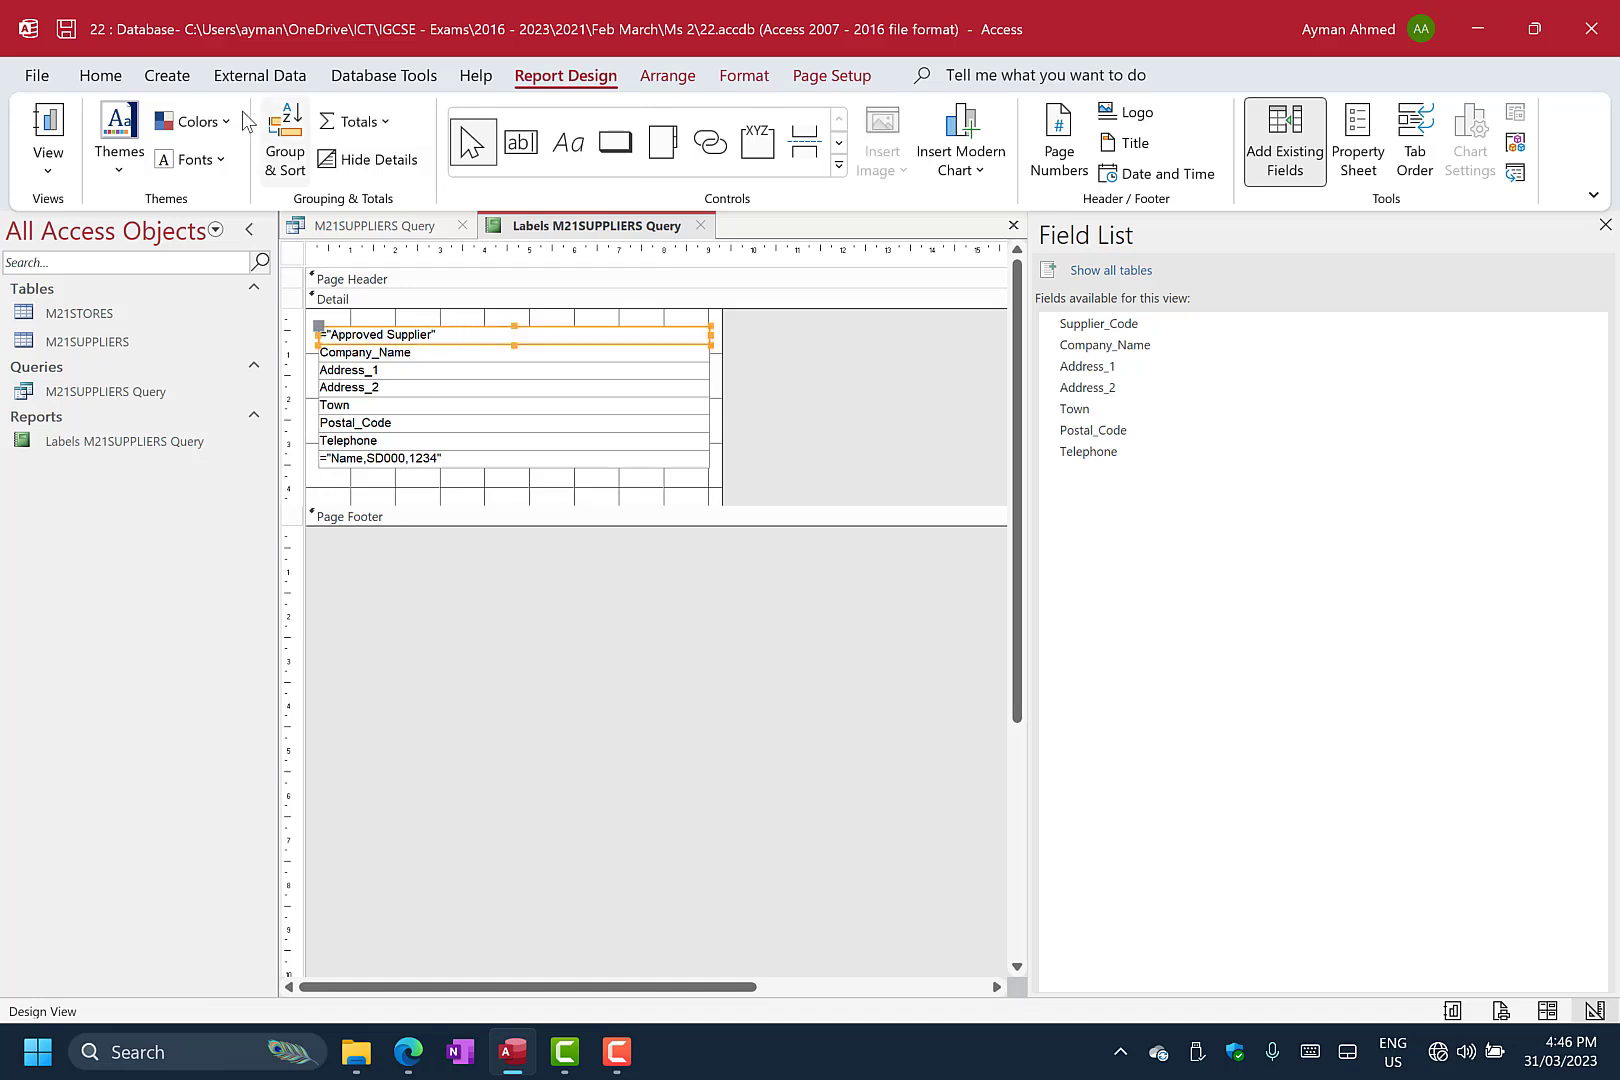
click(100, 75)
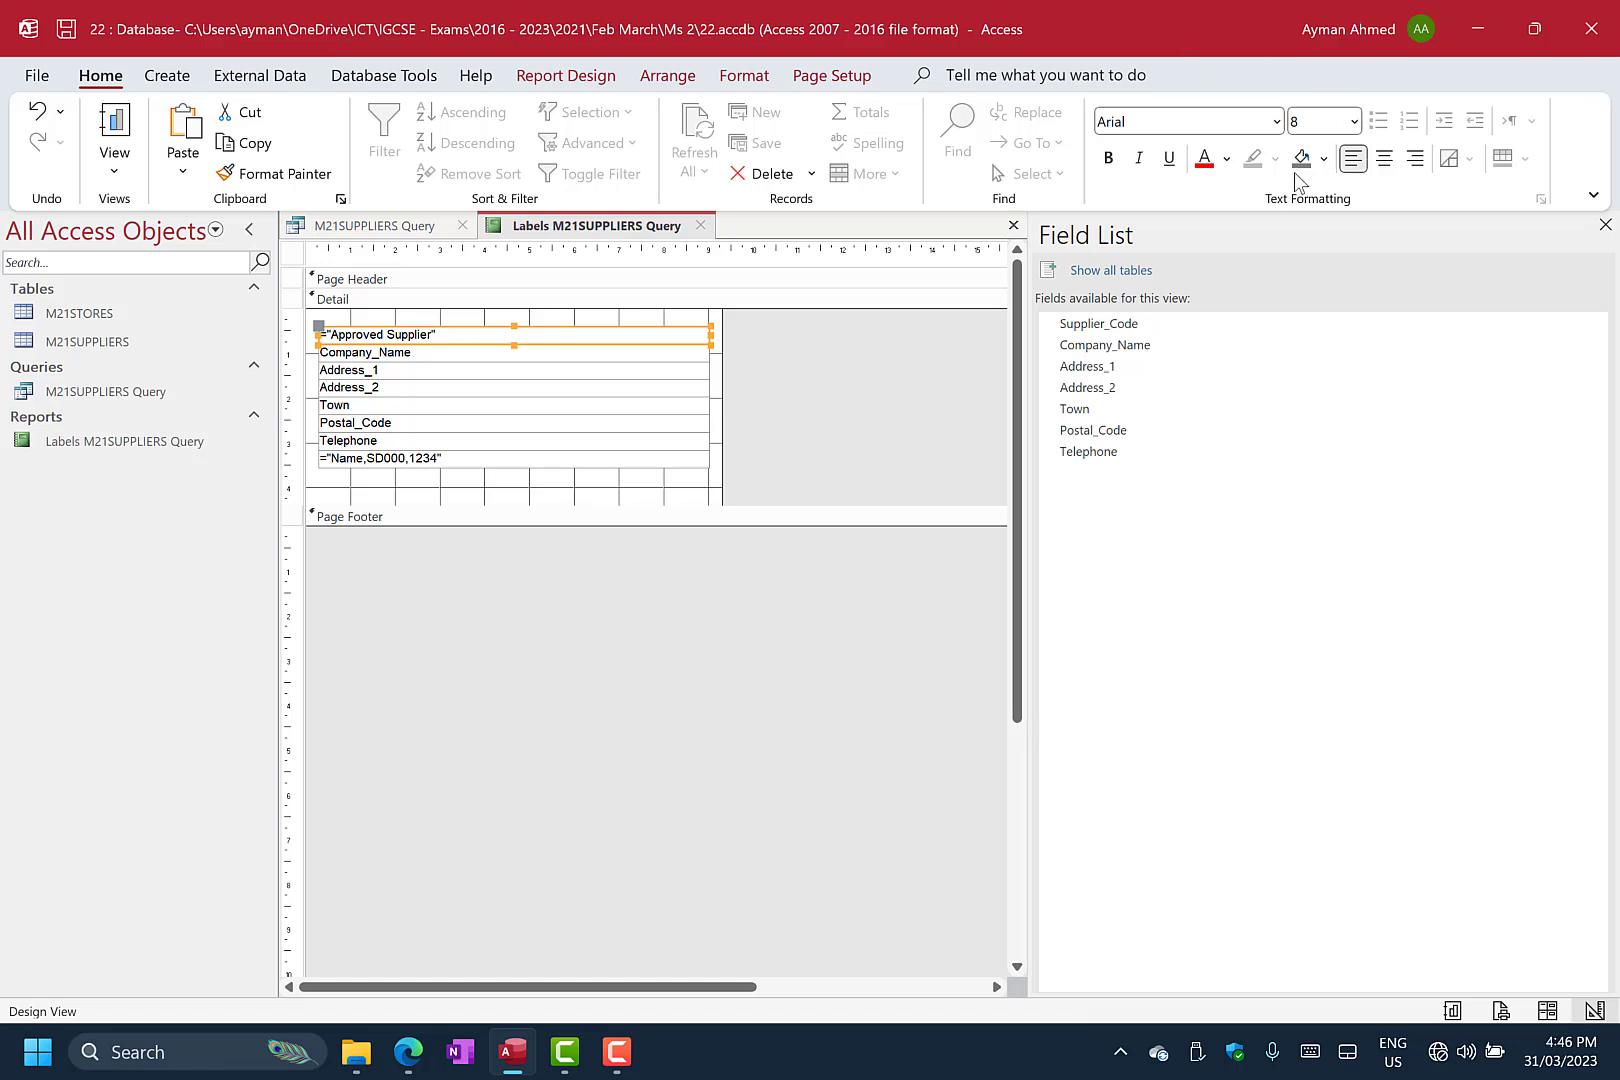
click(1108, 158)
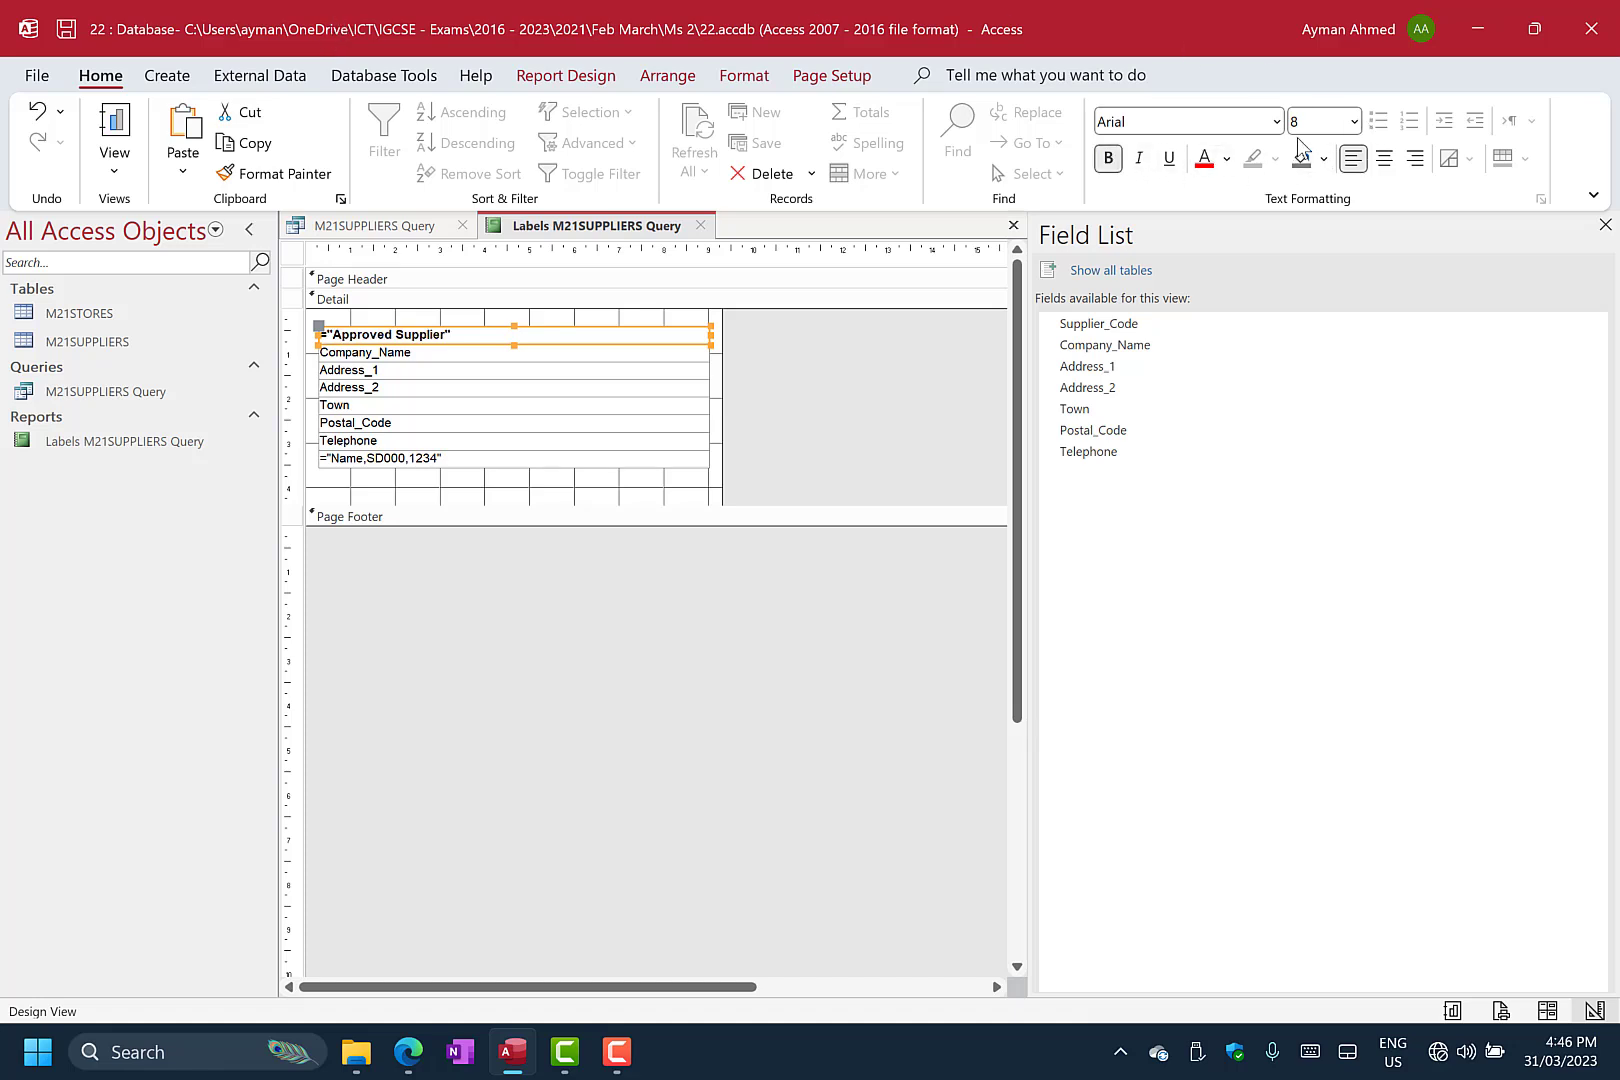
click(1354, 121)
click(1314, 266)
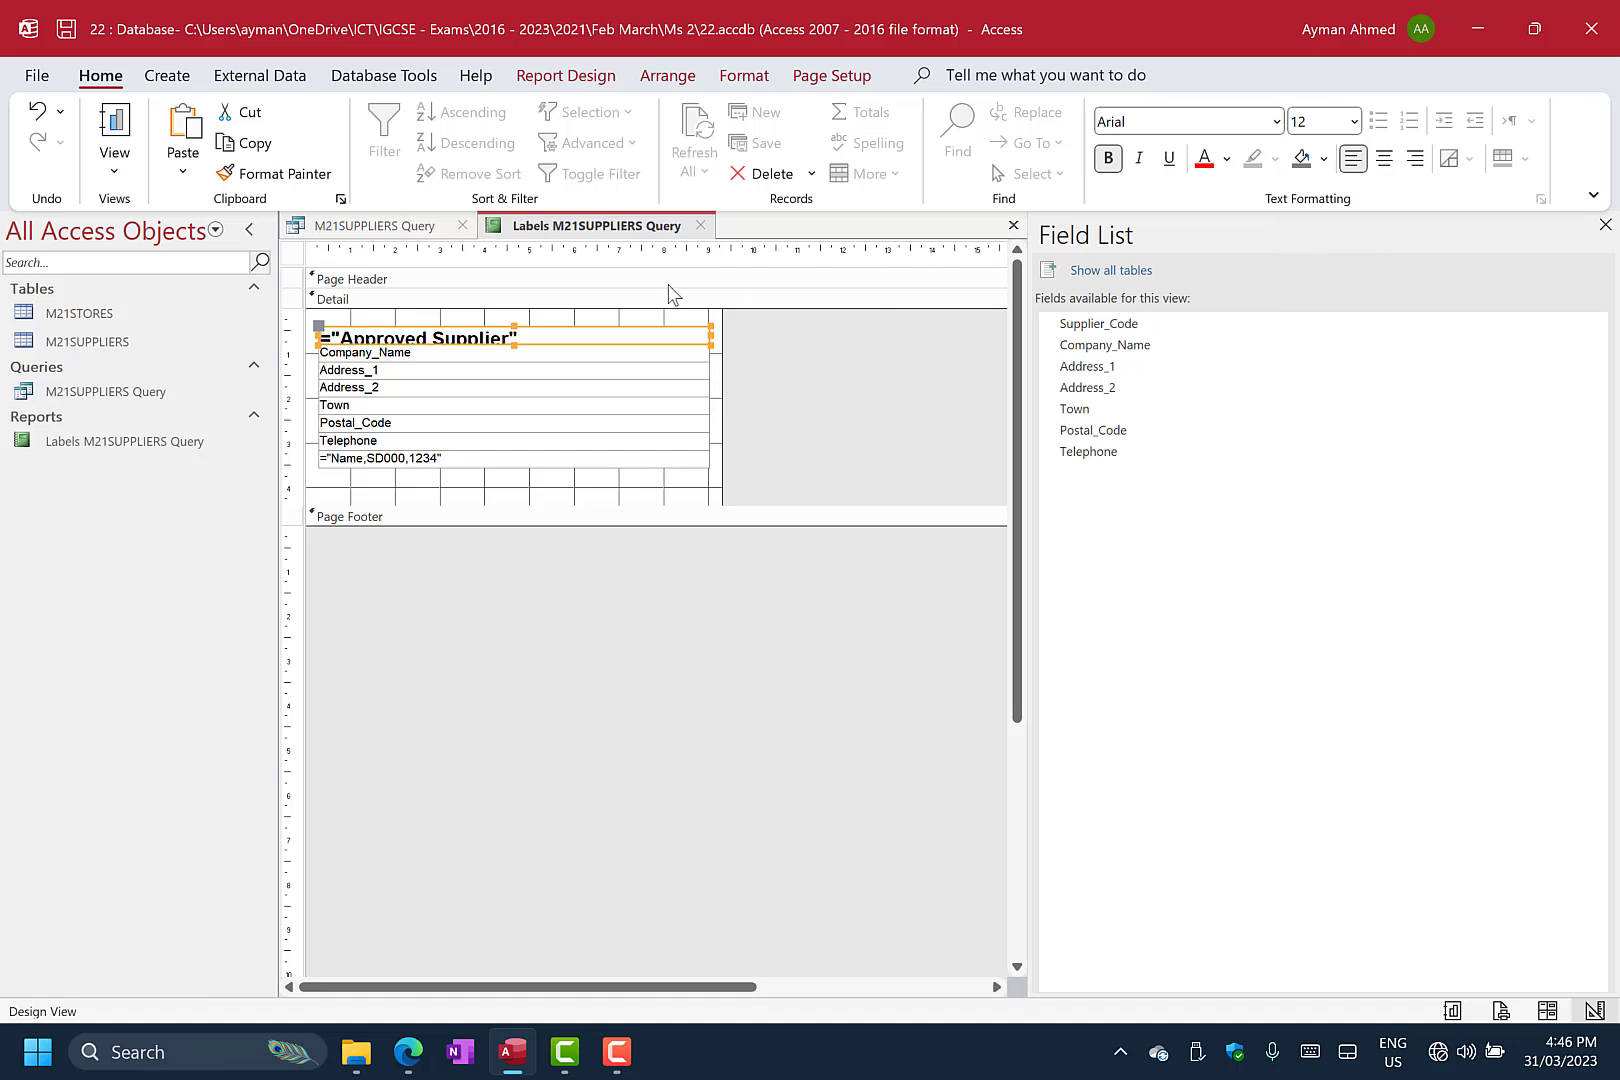
drag(514, 326, 517, 313)
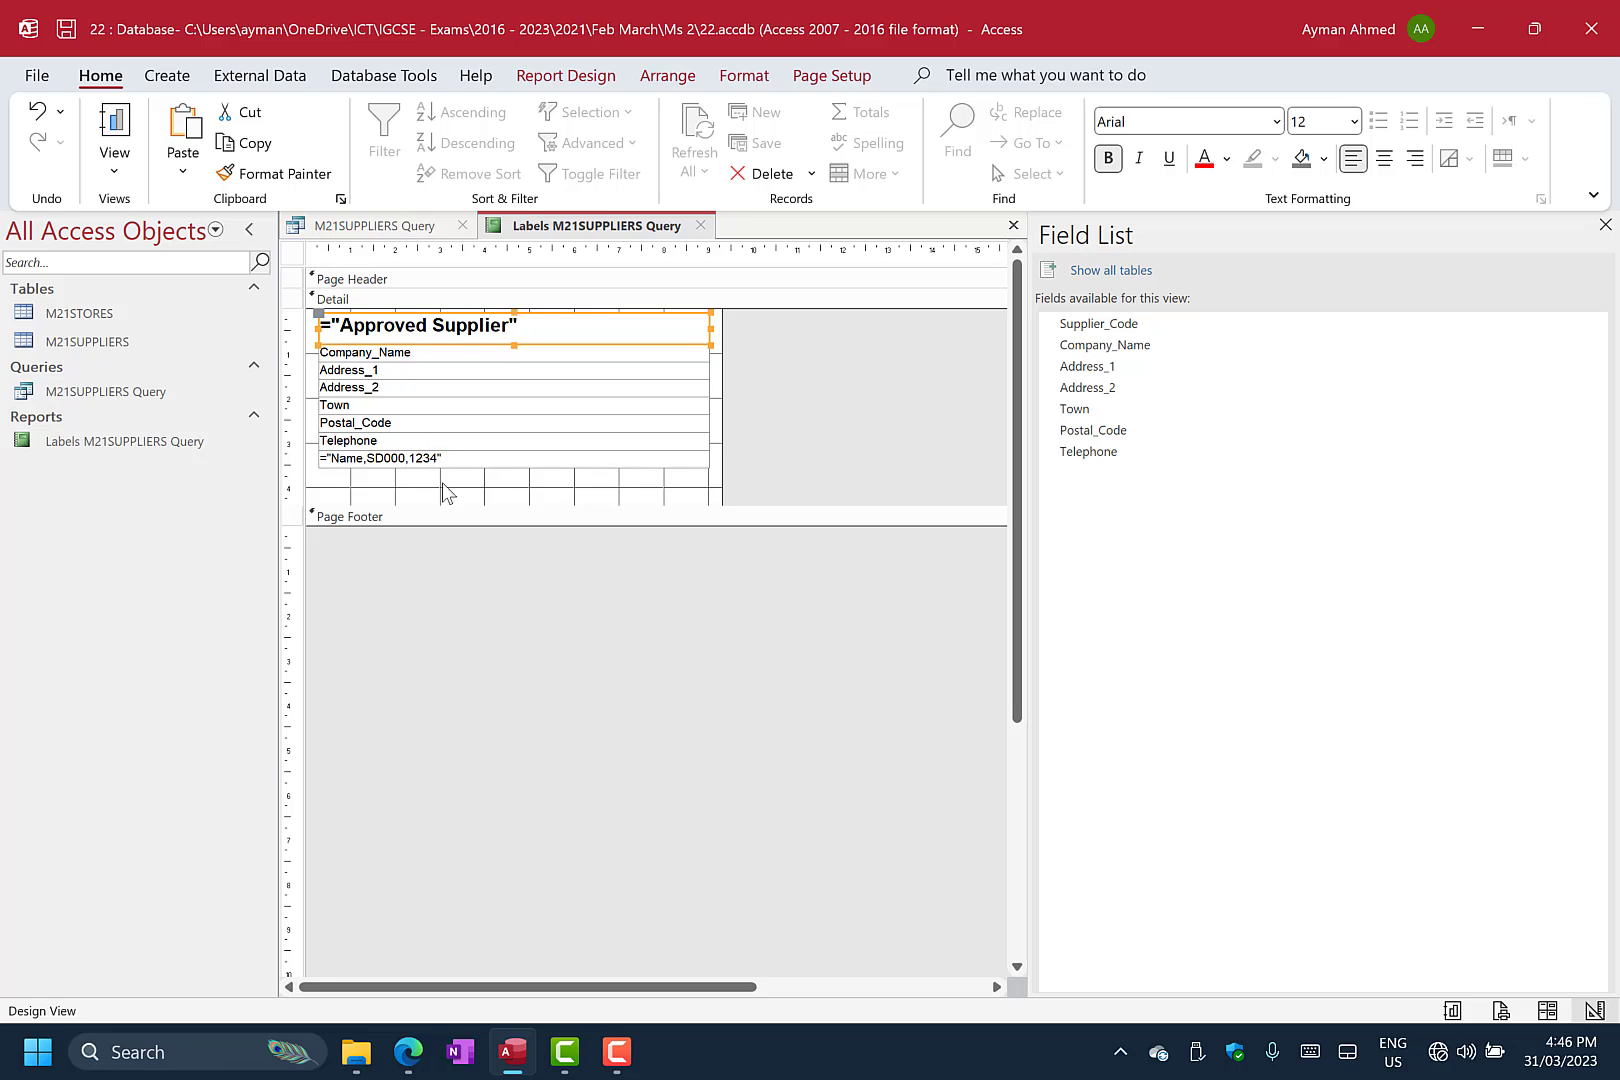
right_click(532, 234)
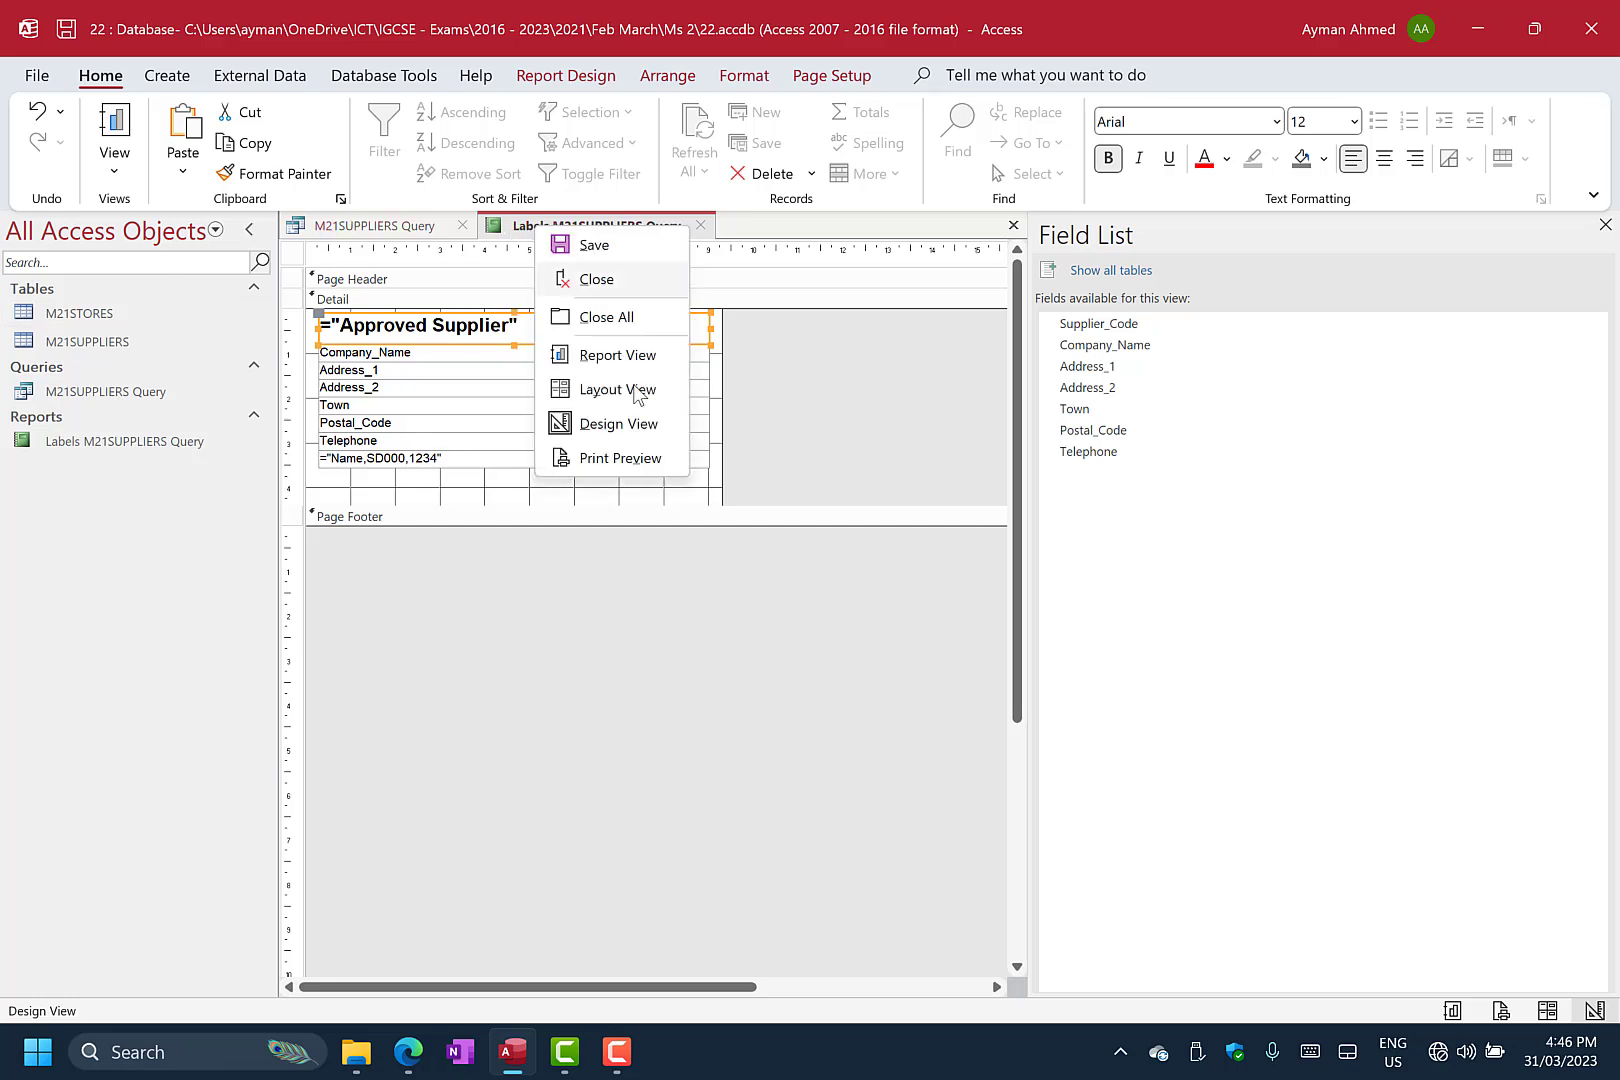
click(601, 459)
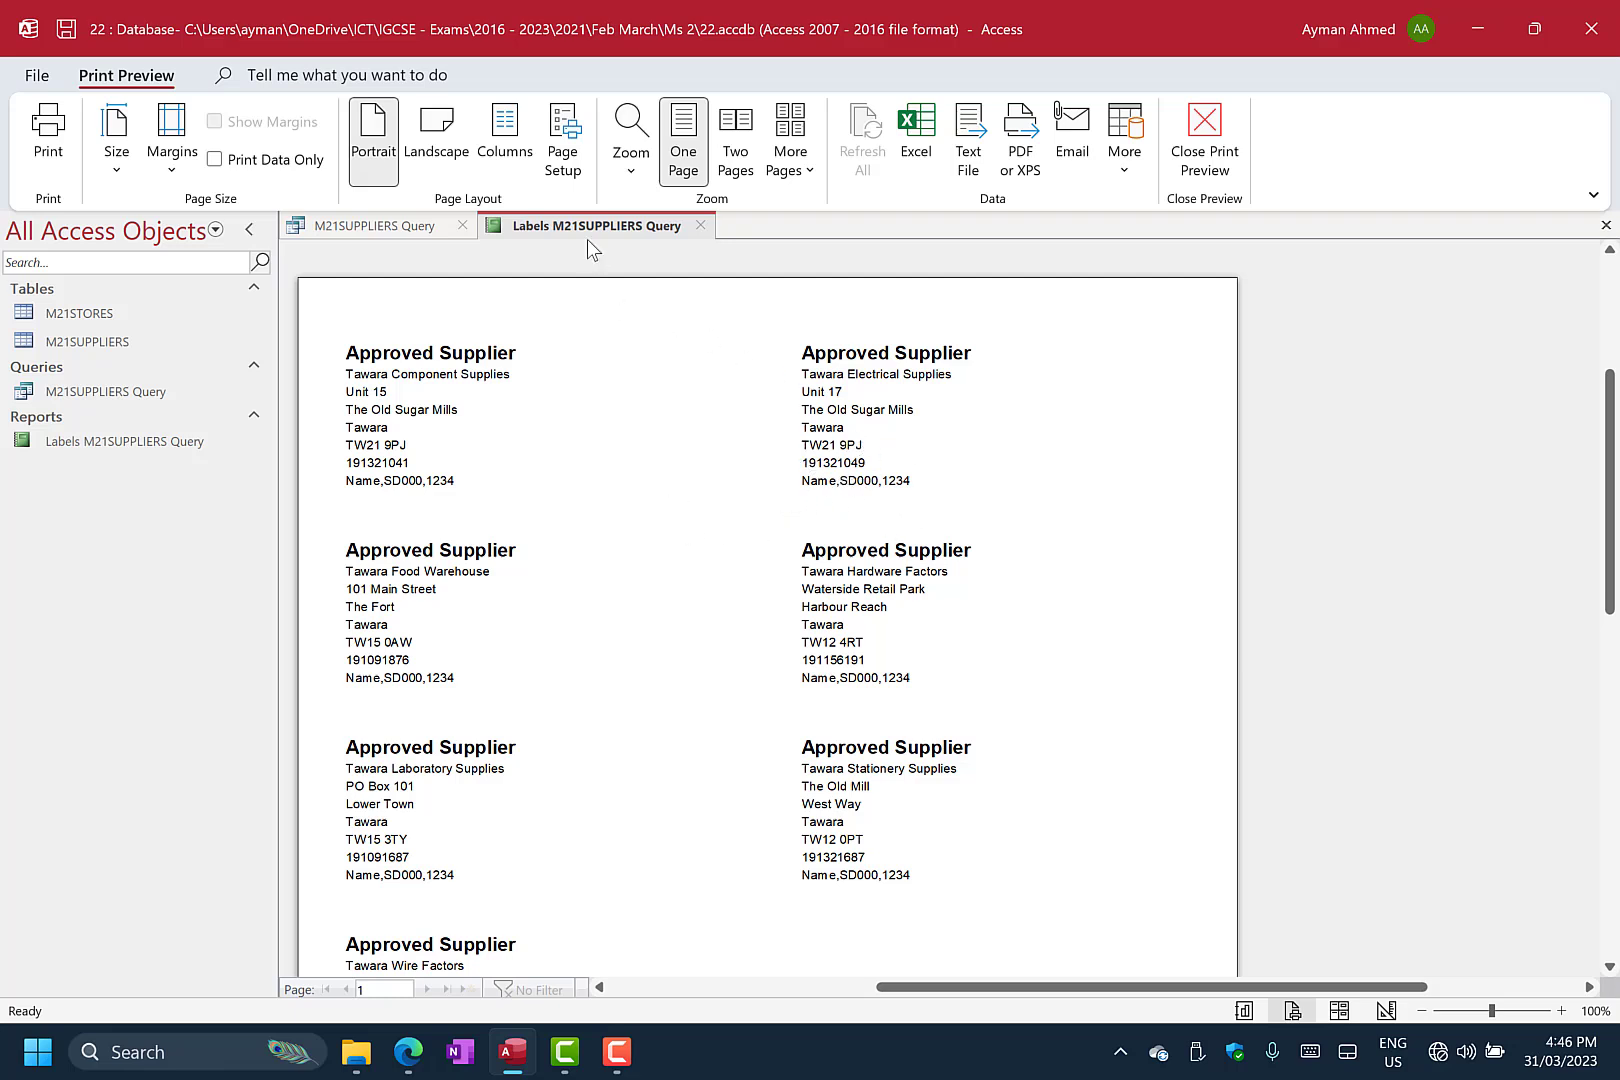
Return to Design View and sort the labels by Company_Name with A on top.
right_click(612, 231)
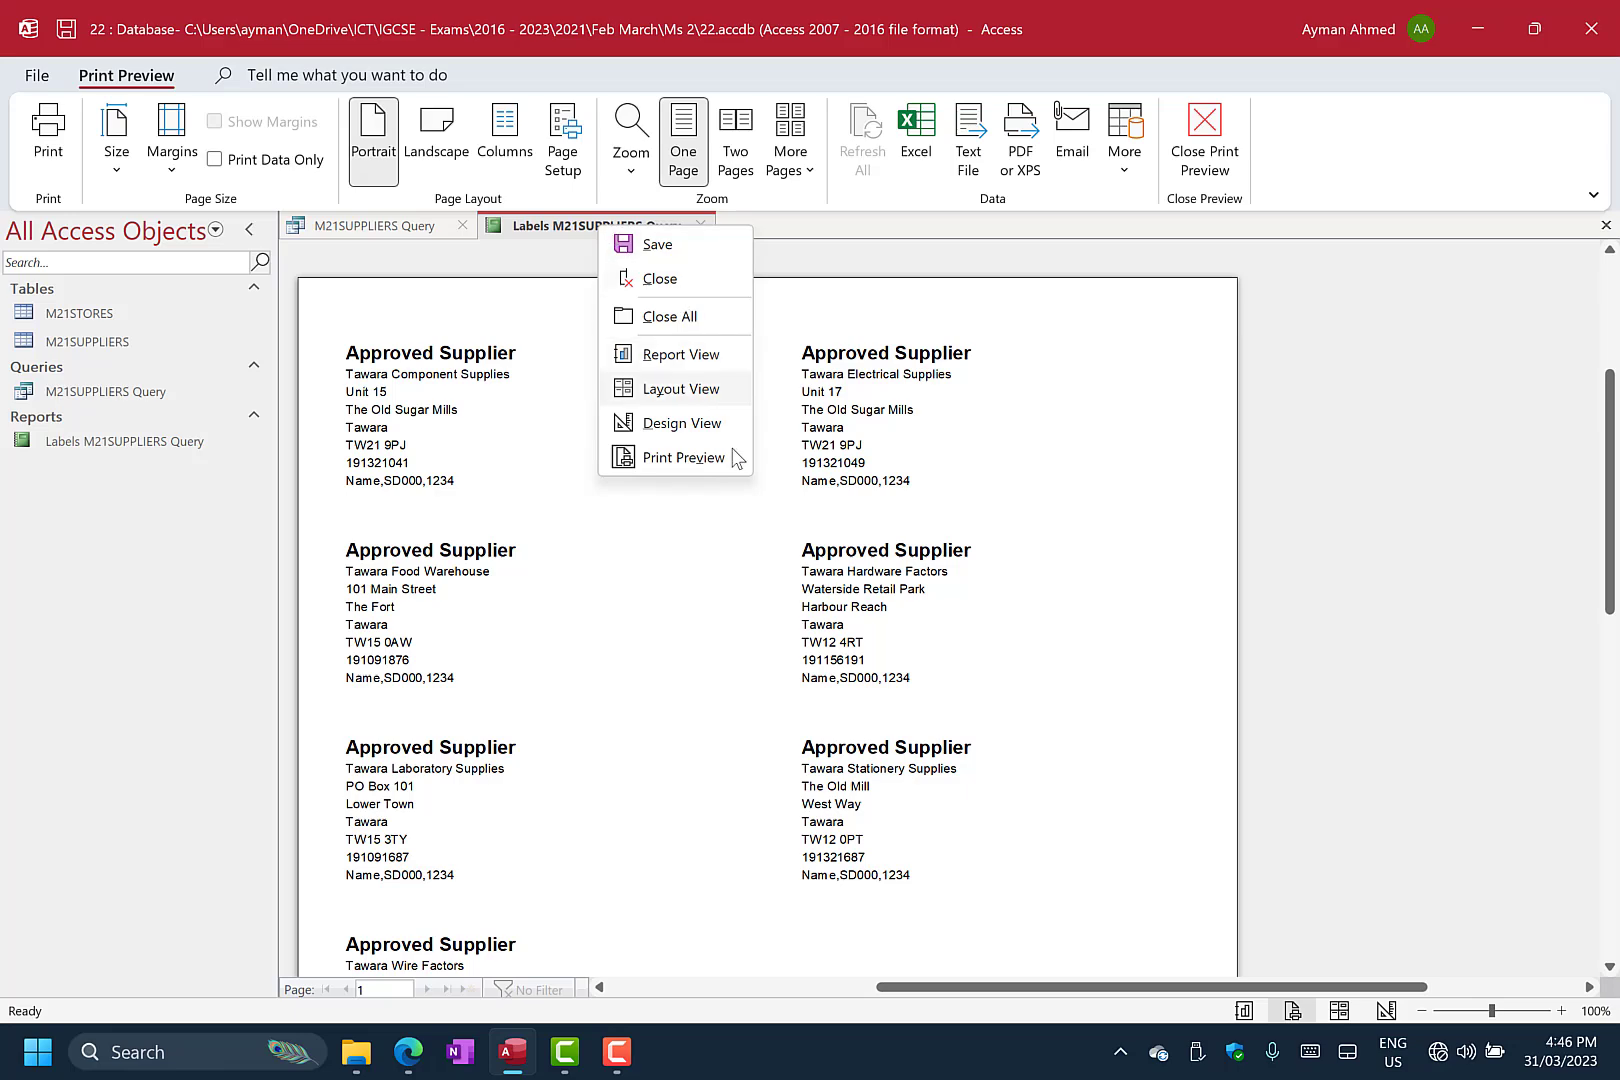
click(713, 432)
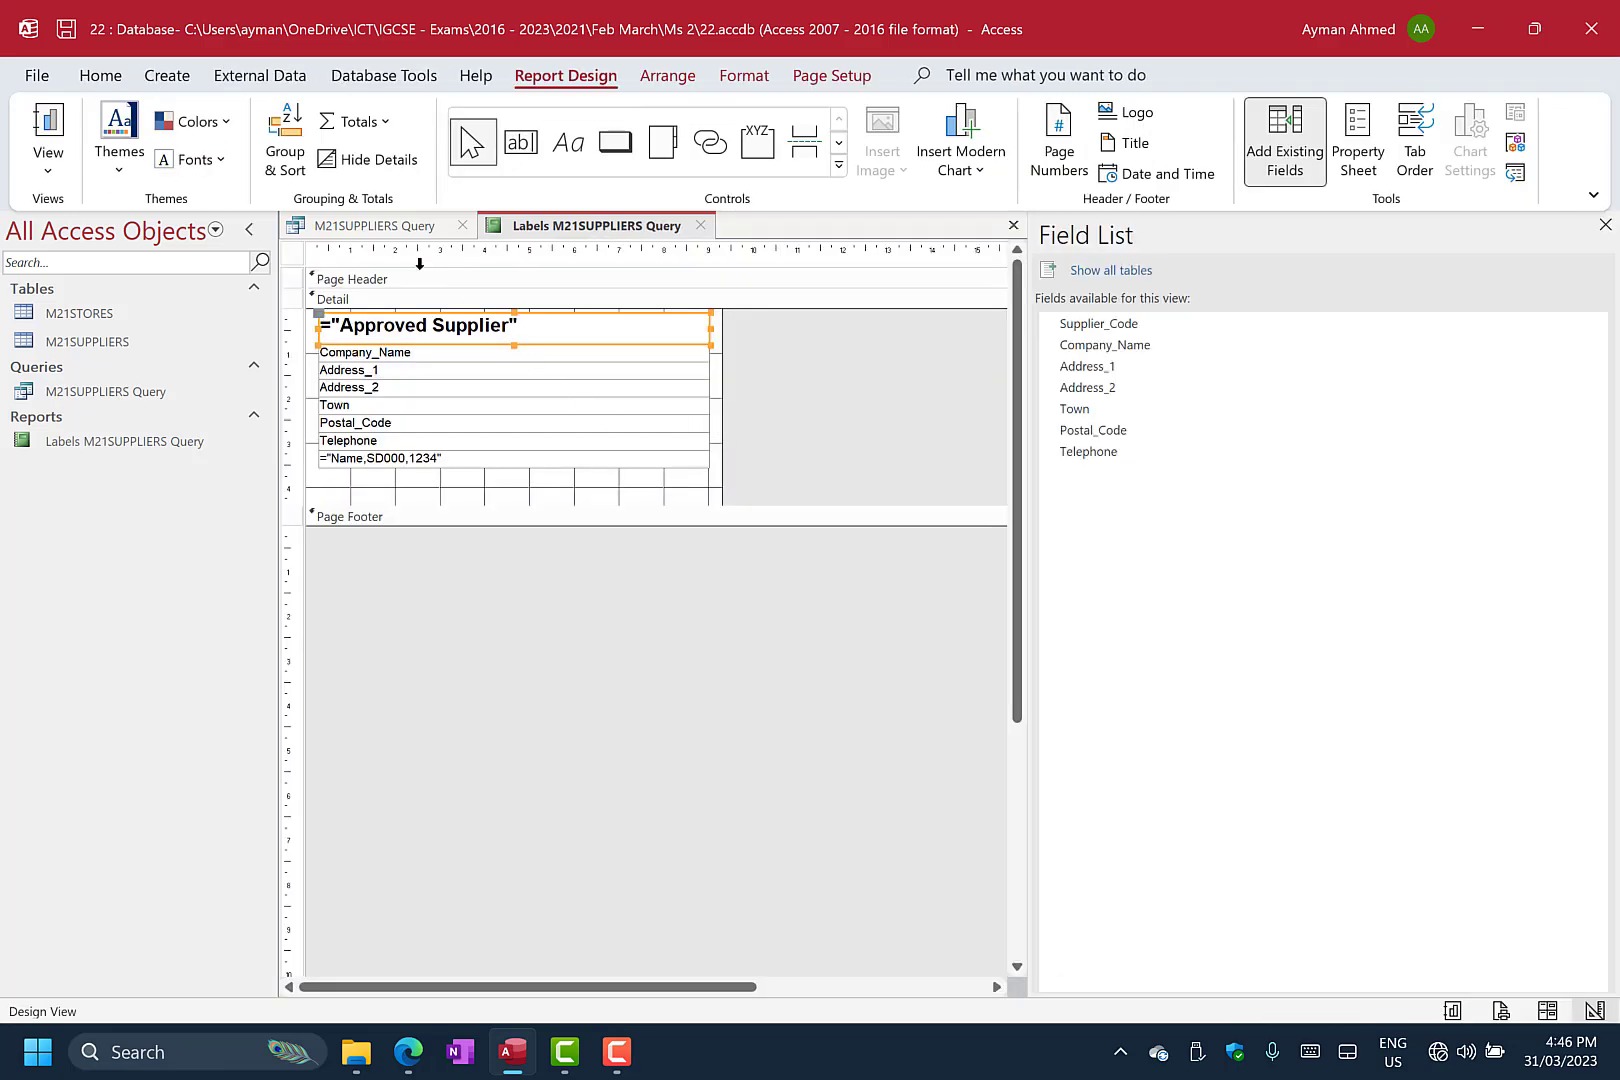
click(293, 167)
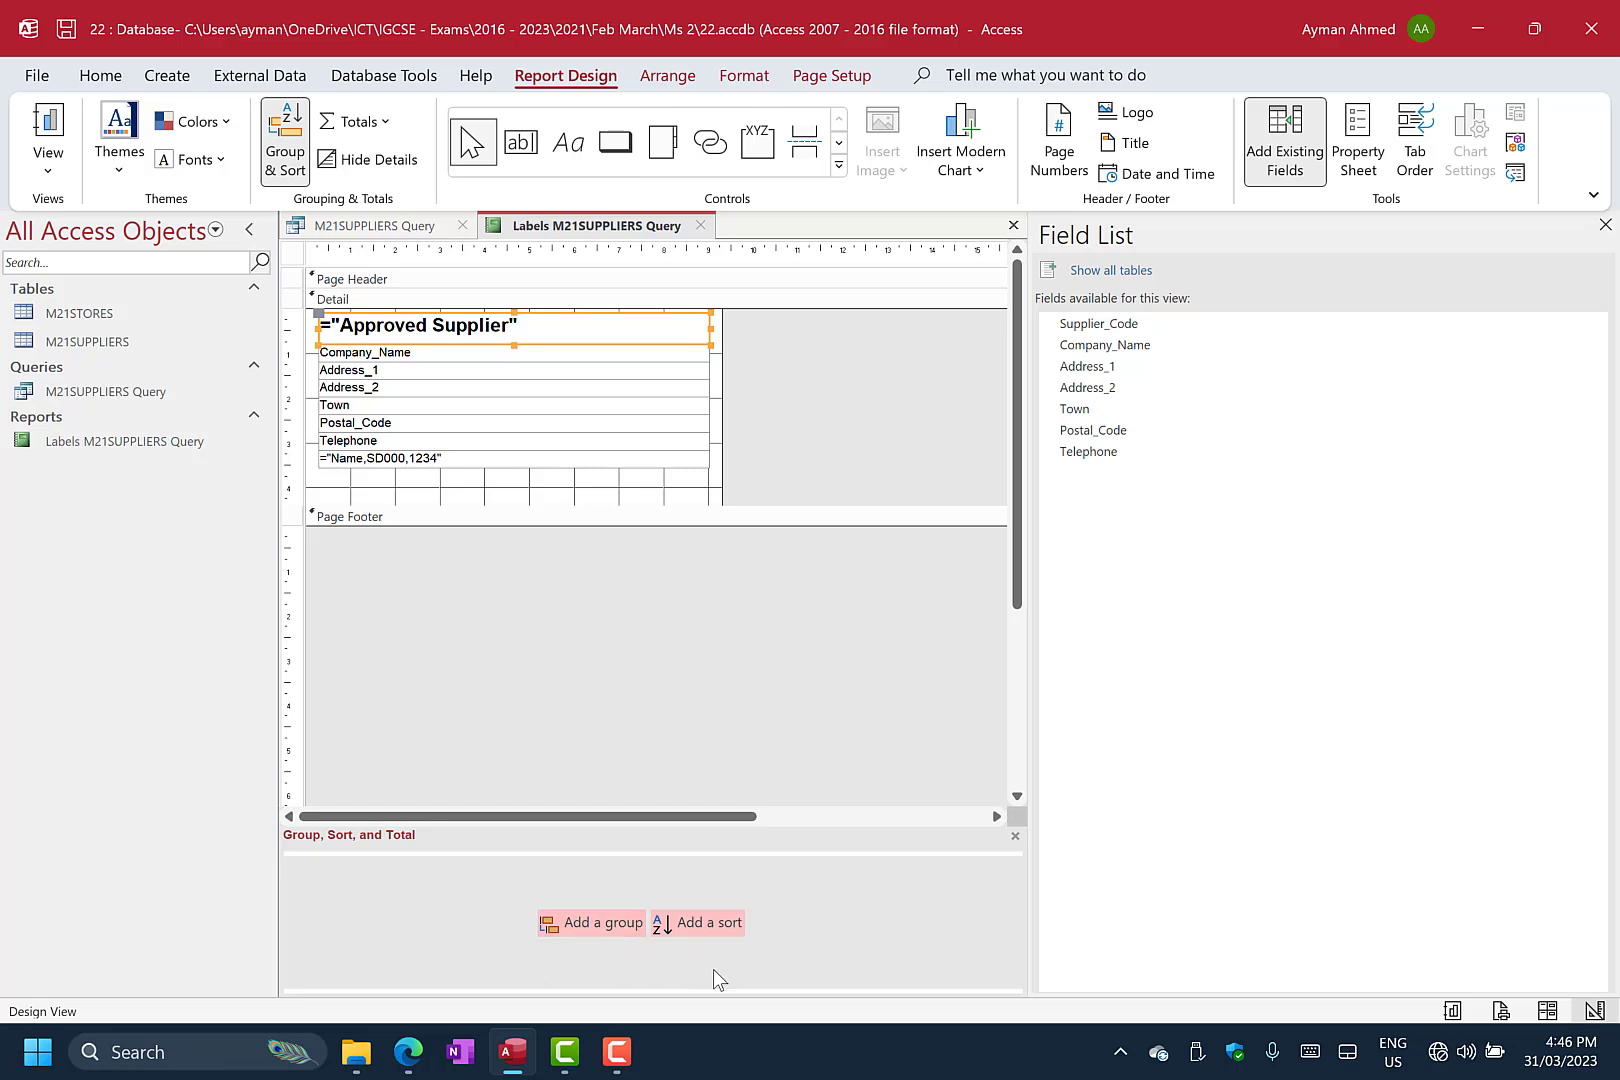
click(707, 928)
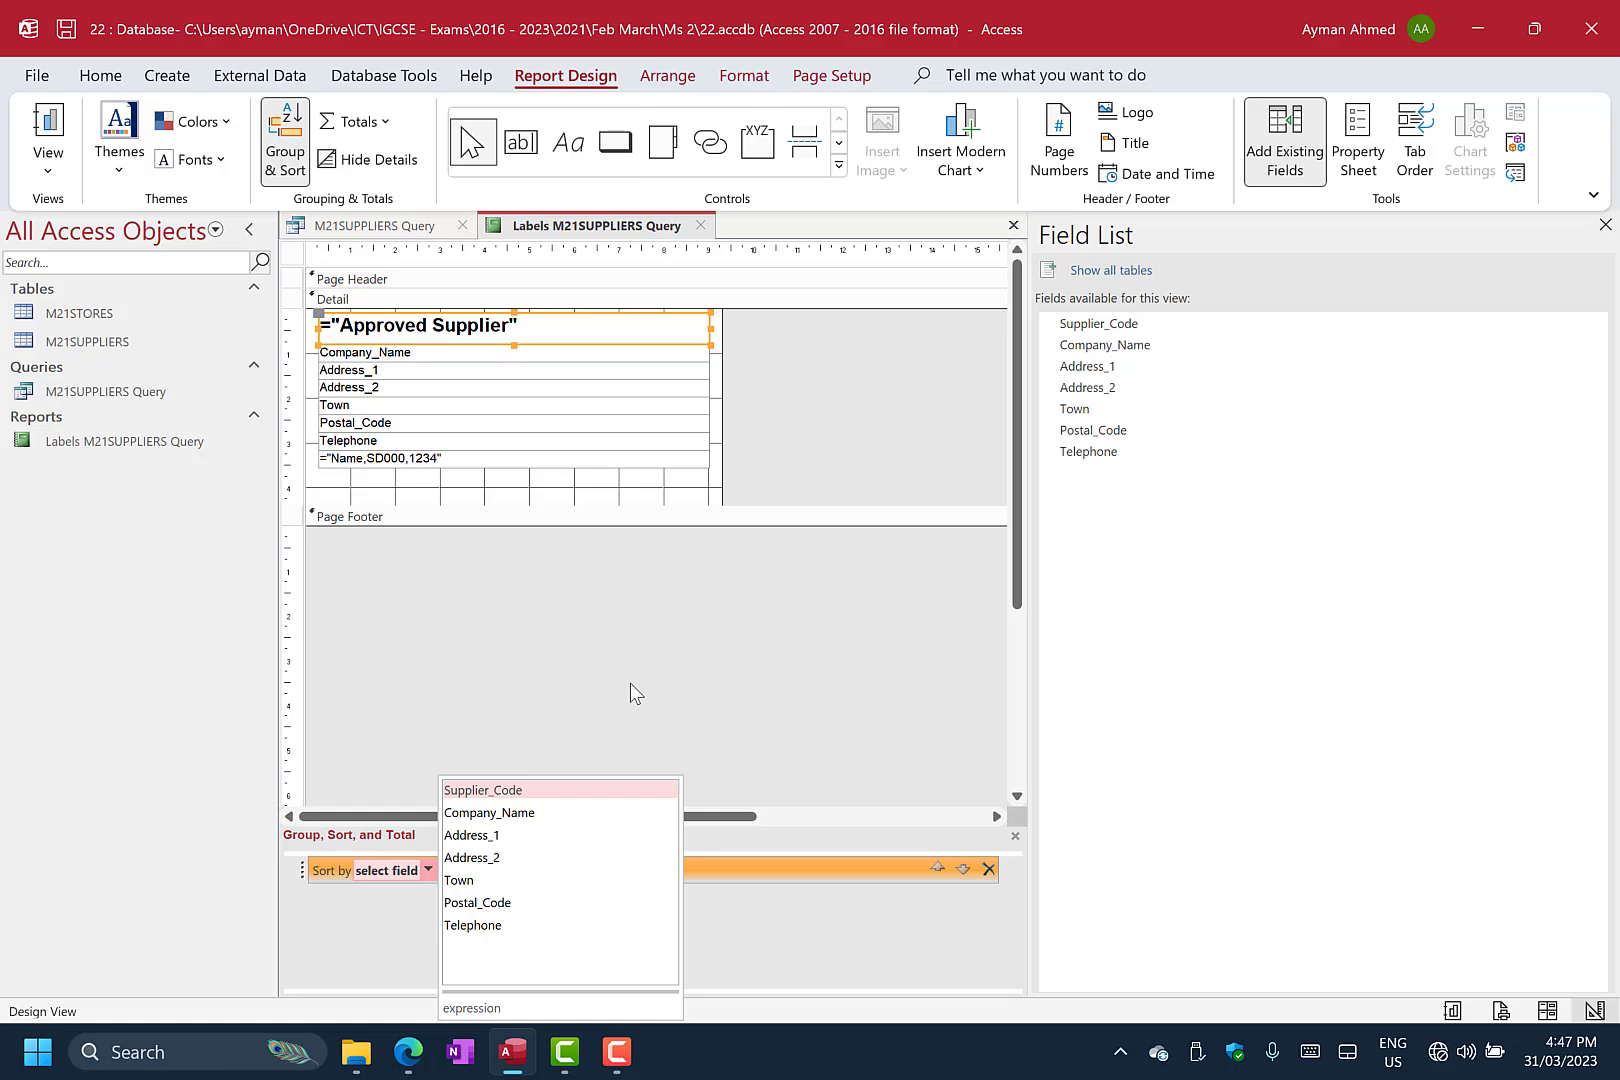
click(491, 813)
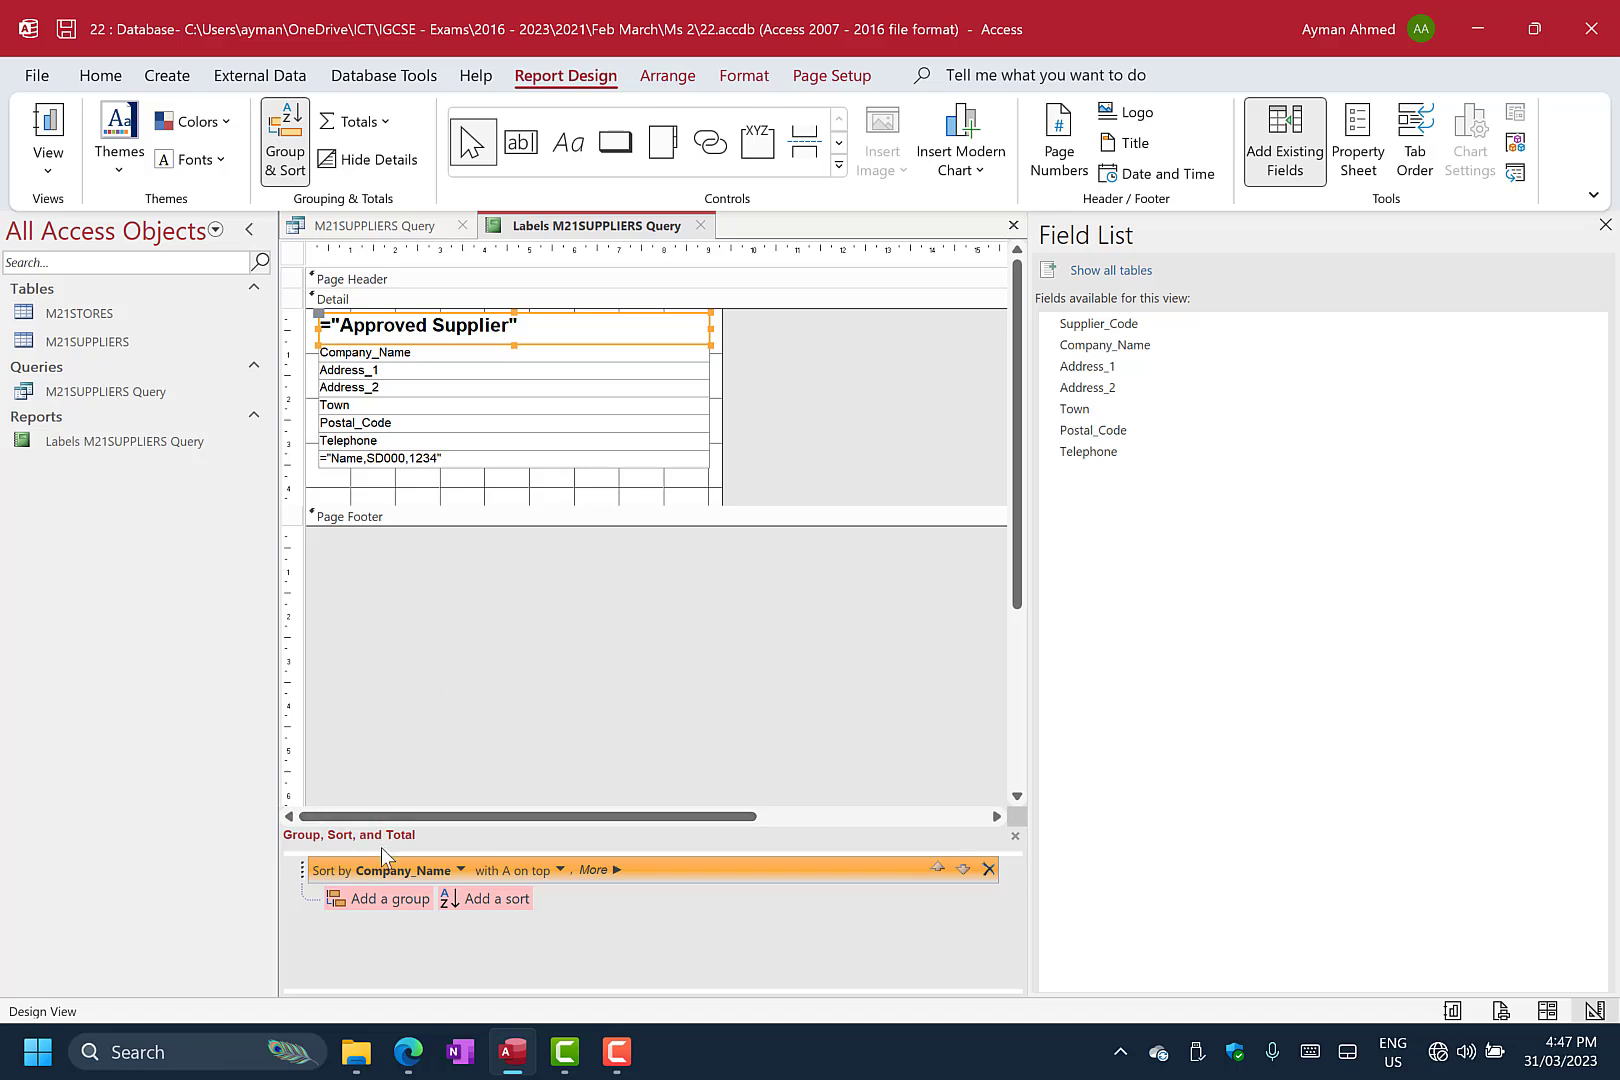
click(557, 873)
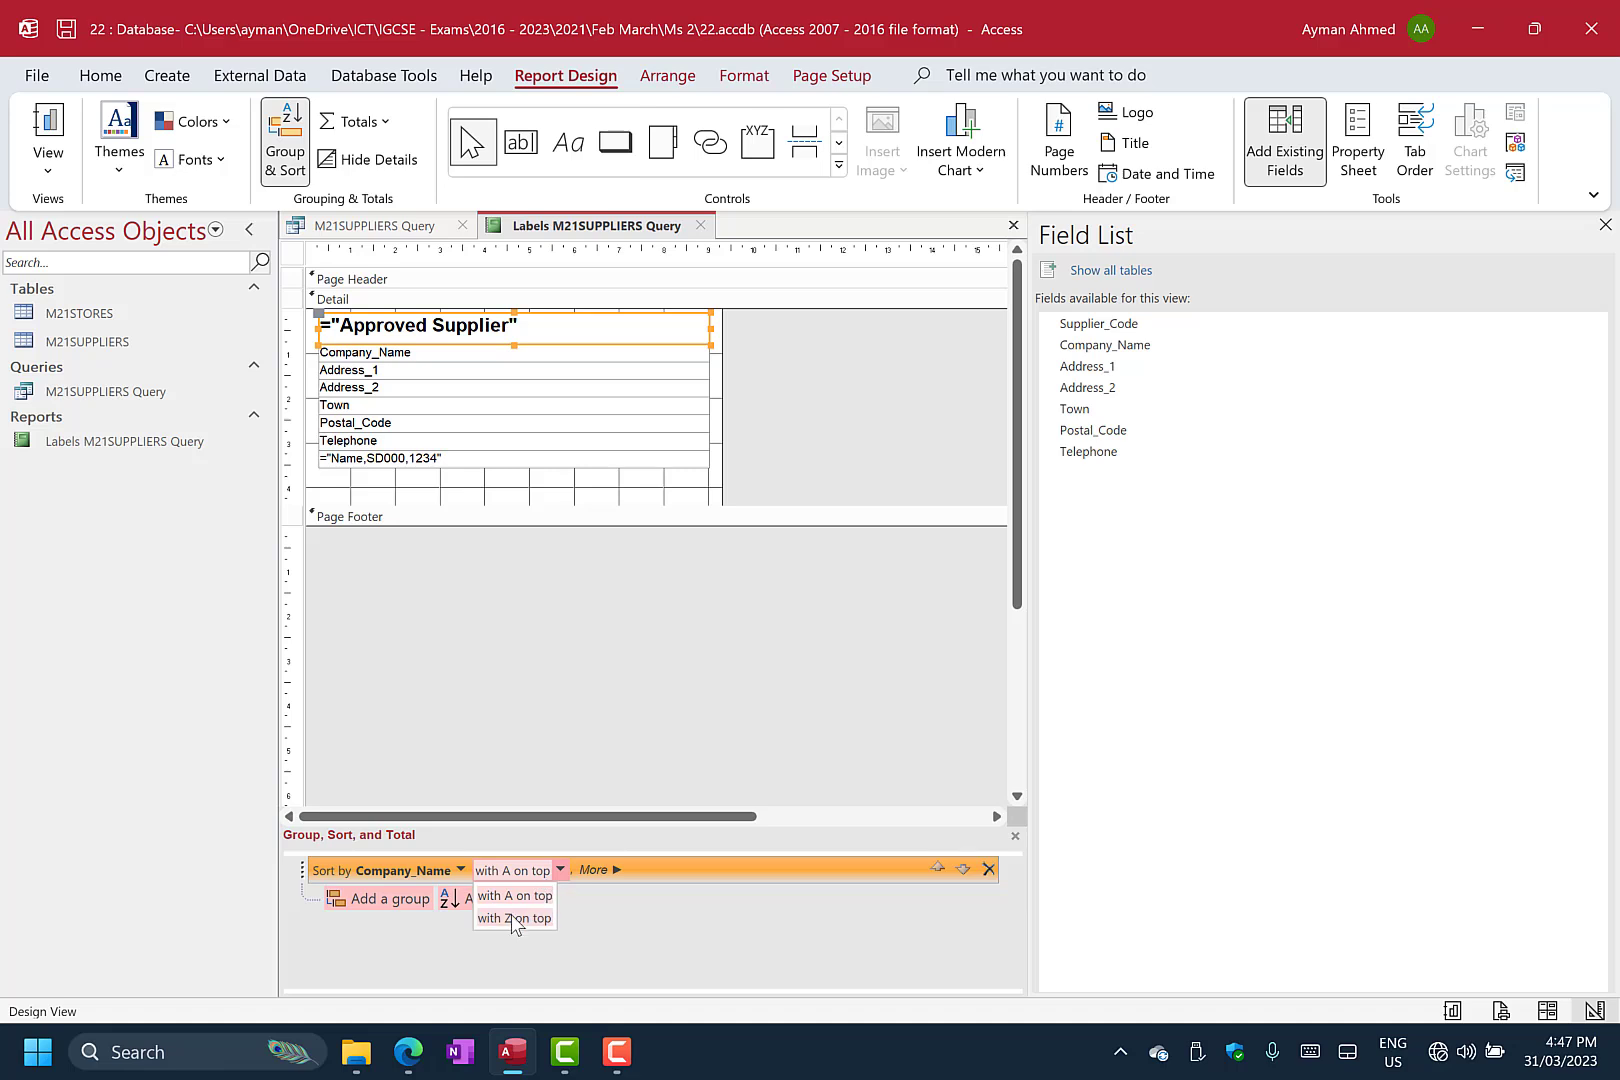
click(528, 895)
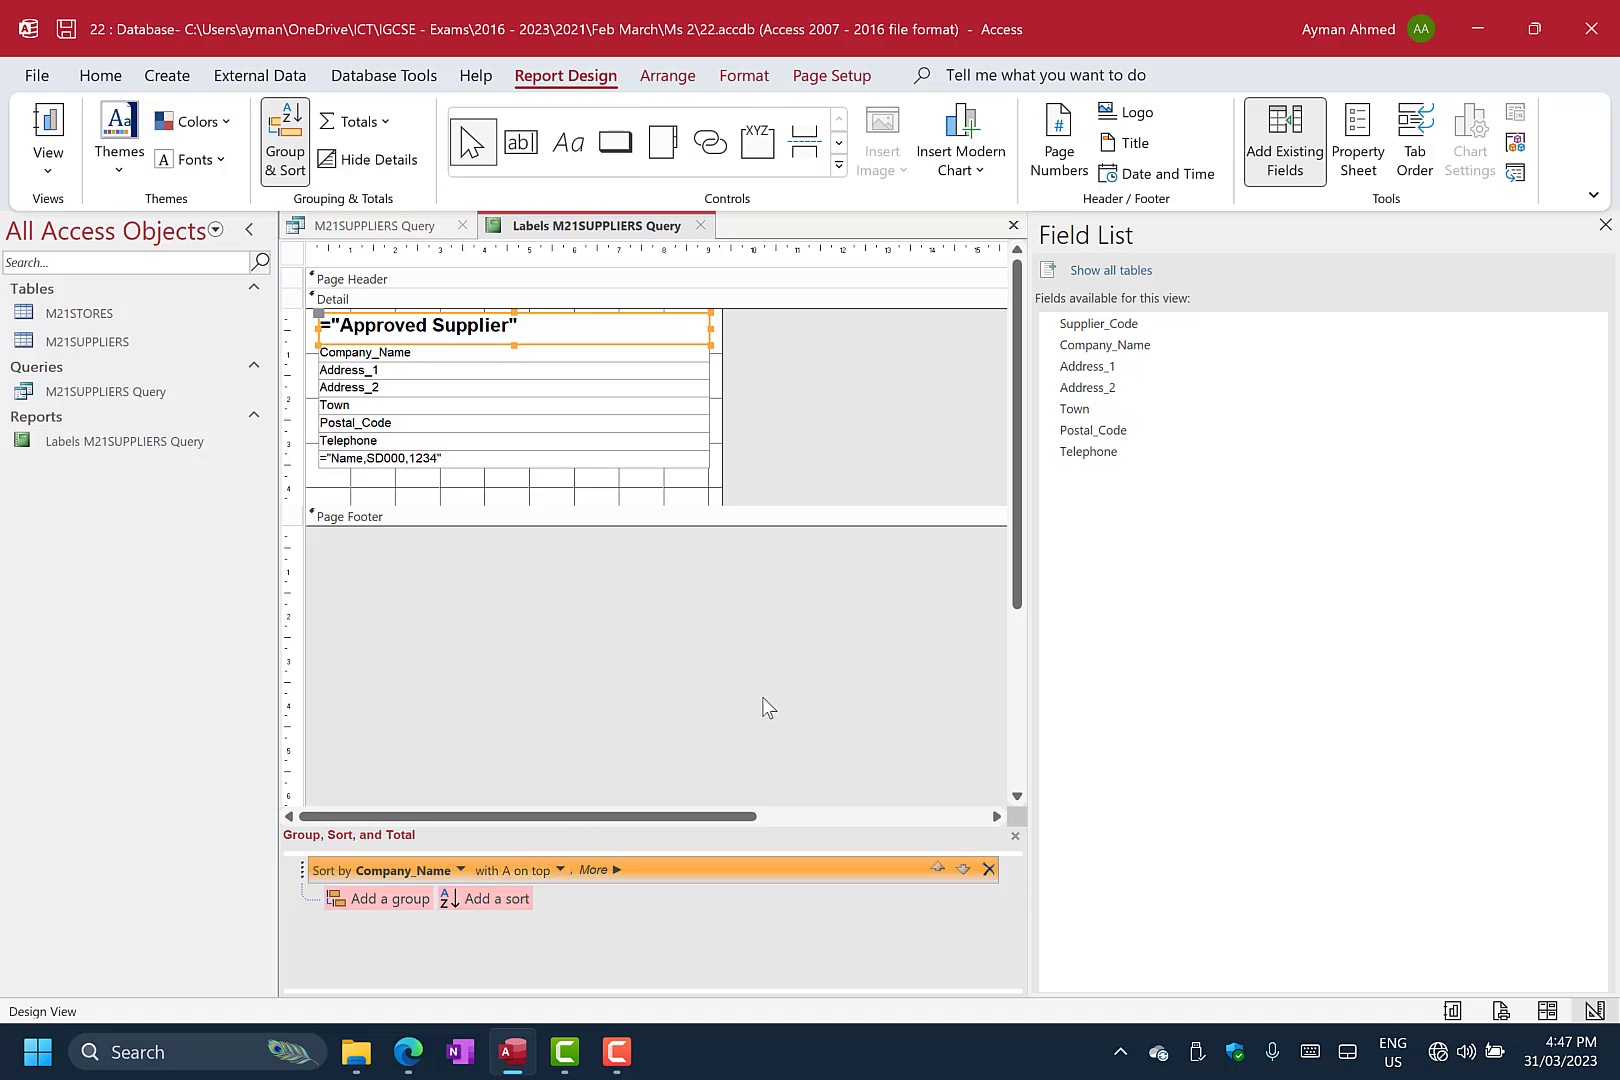
Save the labels report and switch it to Print Preview.
right_click(540, 226)
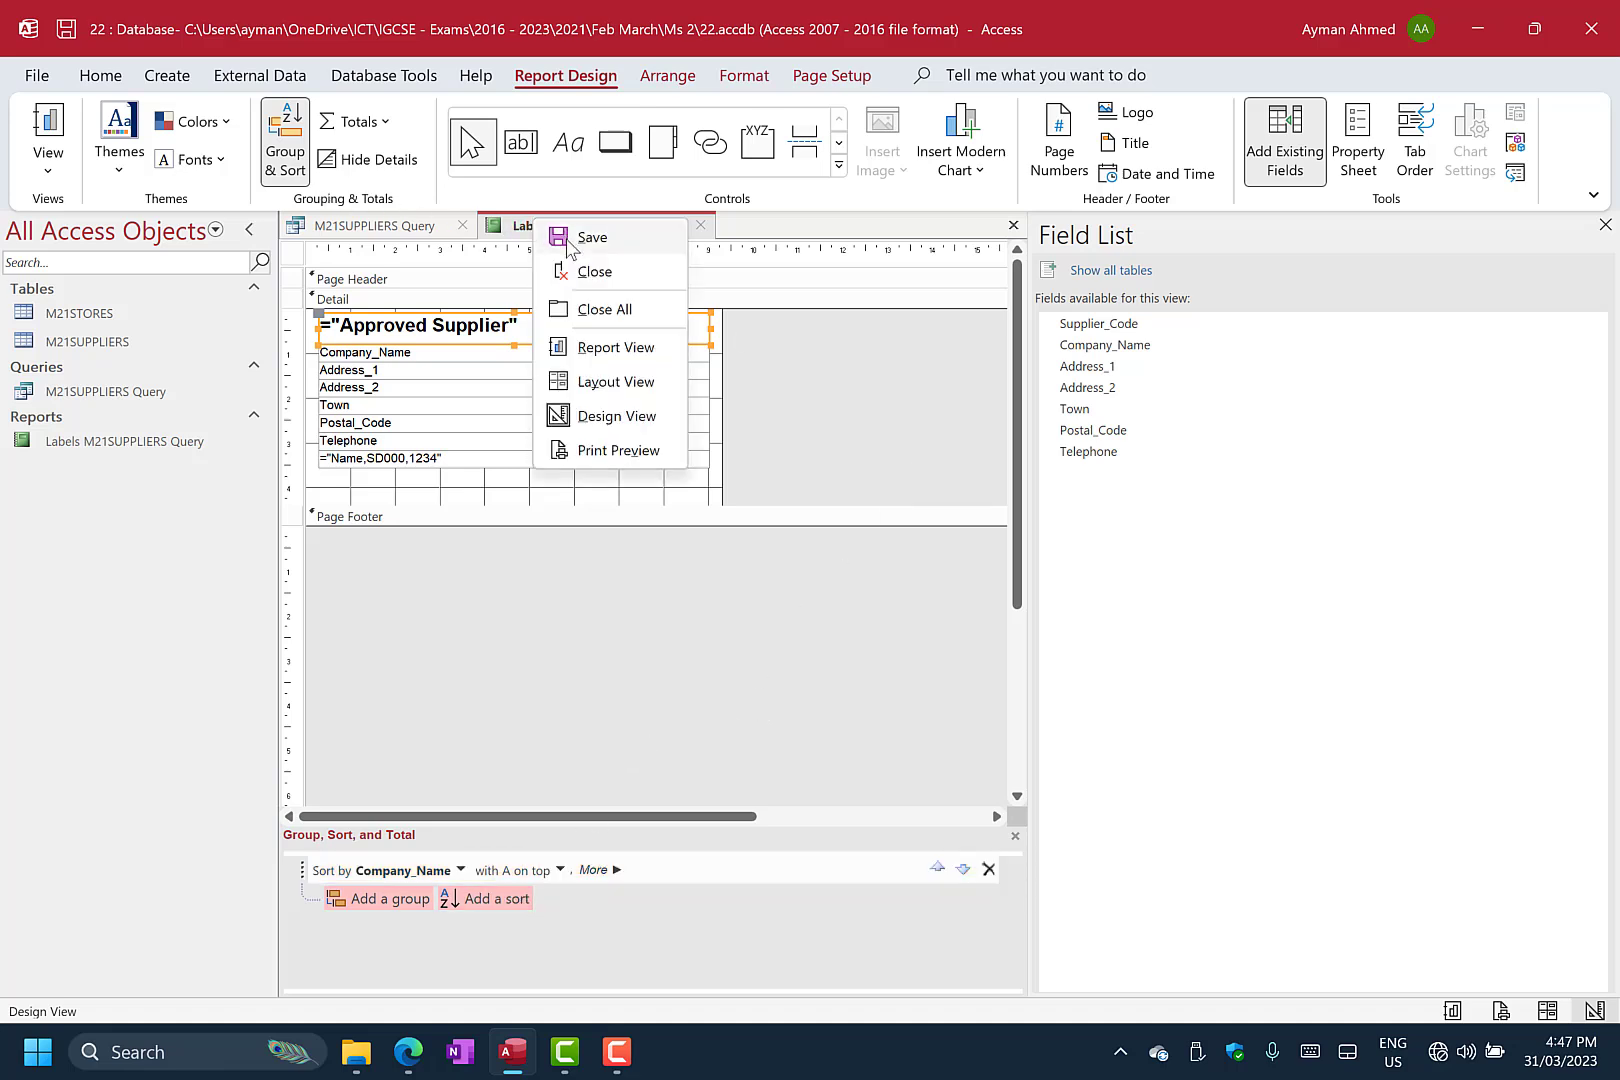
click(563, 238)
right_click(563, 238)
click(660, 462)
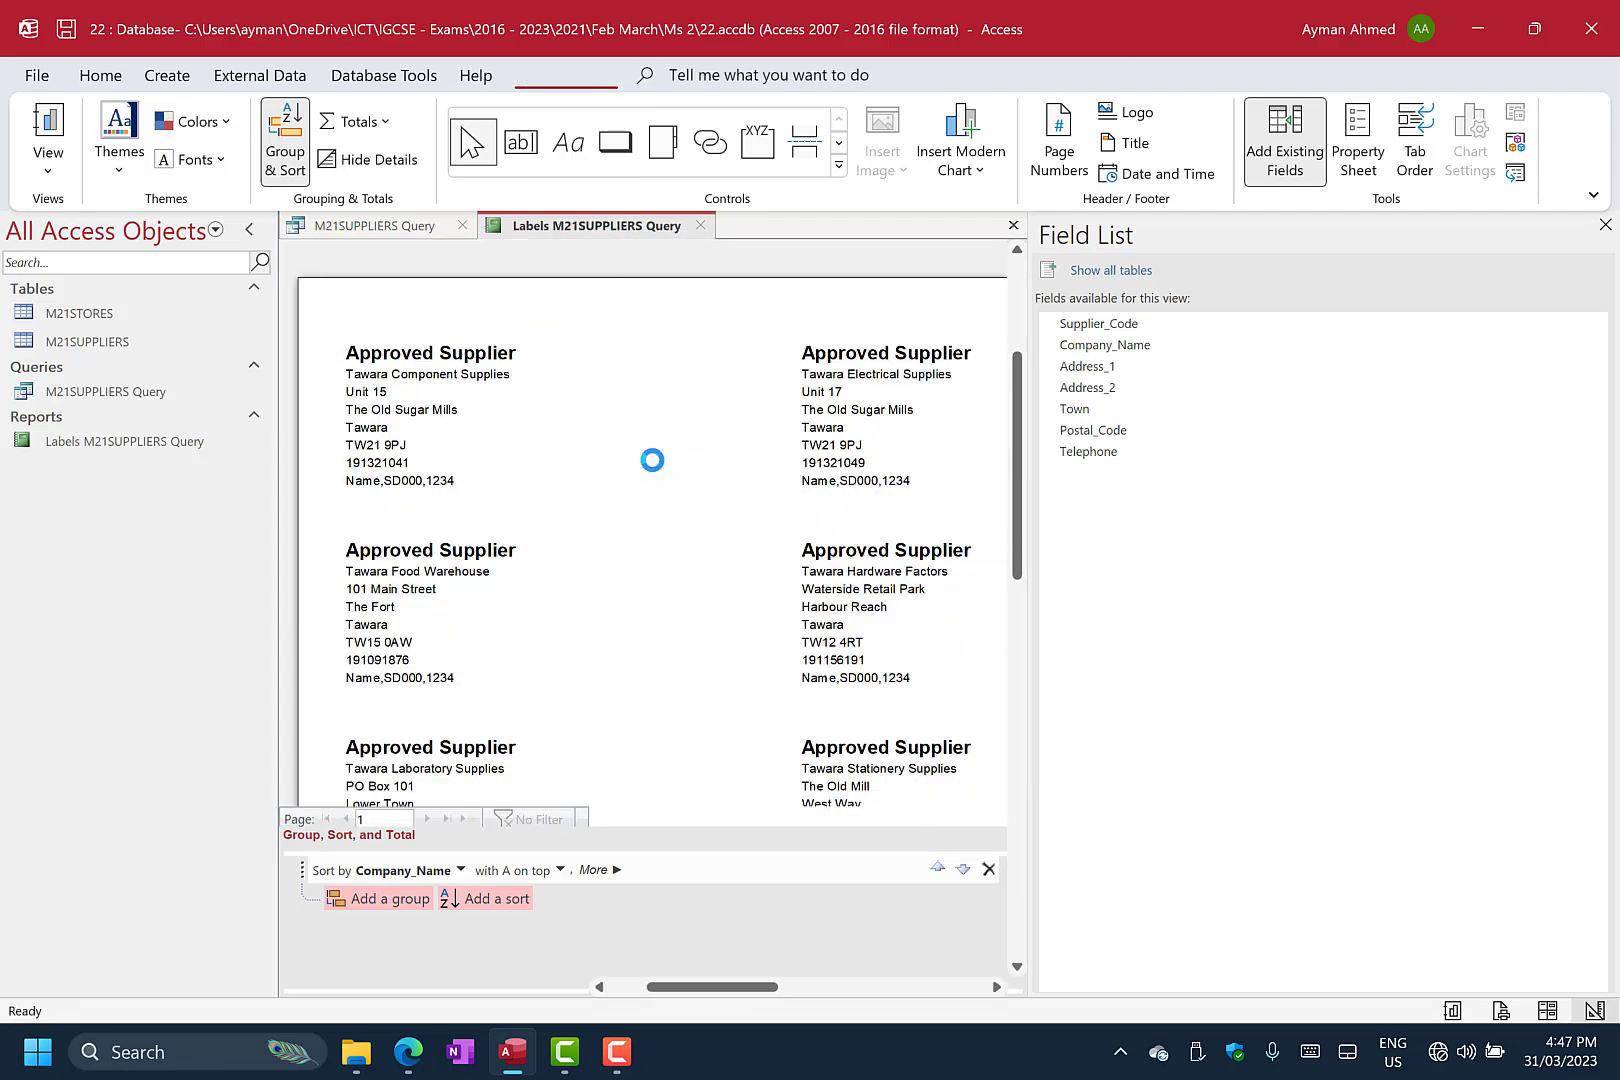
Examine the previewed page for the labels' two-column layout, Company_Name order and complete contents.
scroll(640, 484, down, 3)
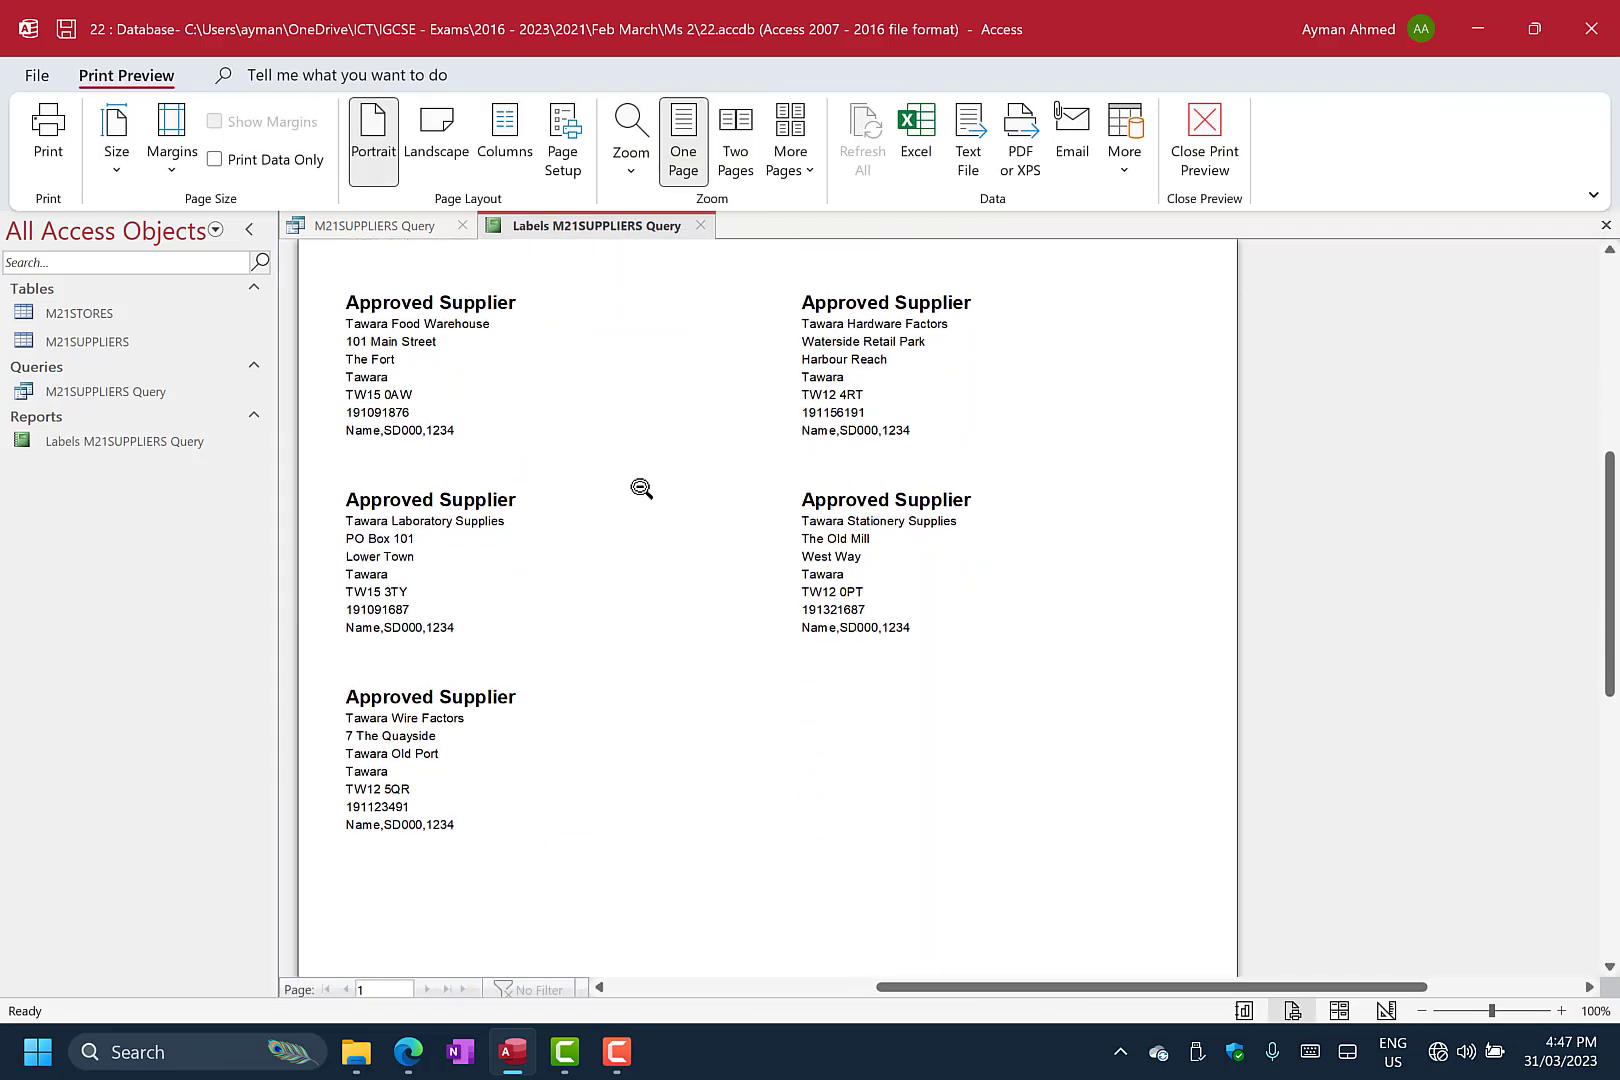
scroll(640, 484, up, 2)
scroll(625, 474, up, 2)
scroll(528, 430, down, 4)
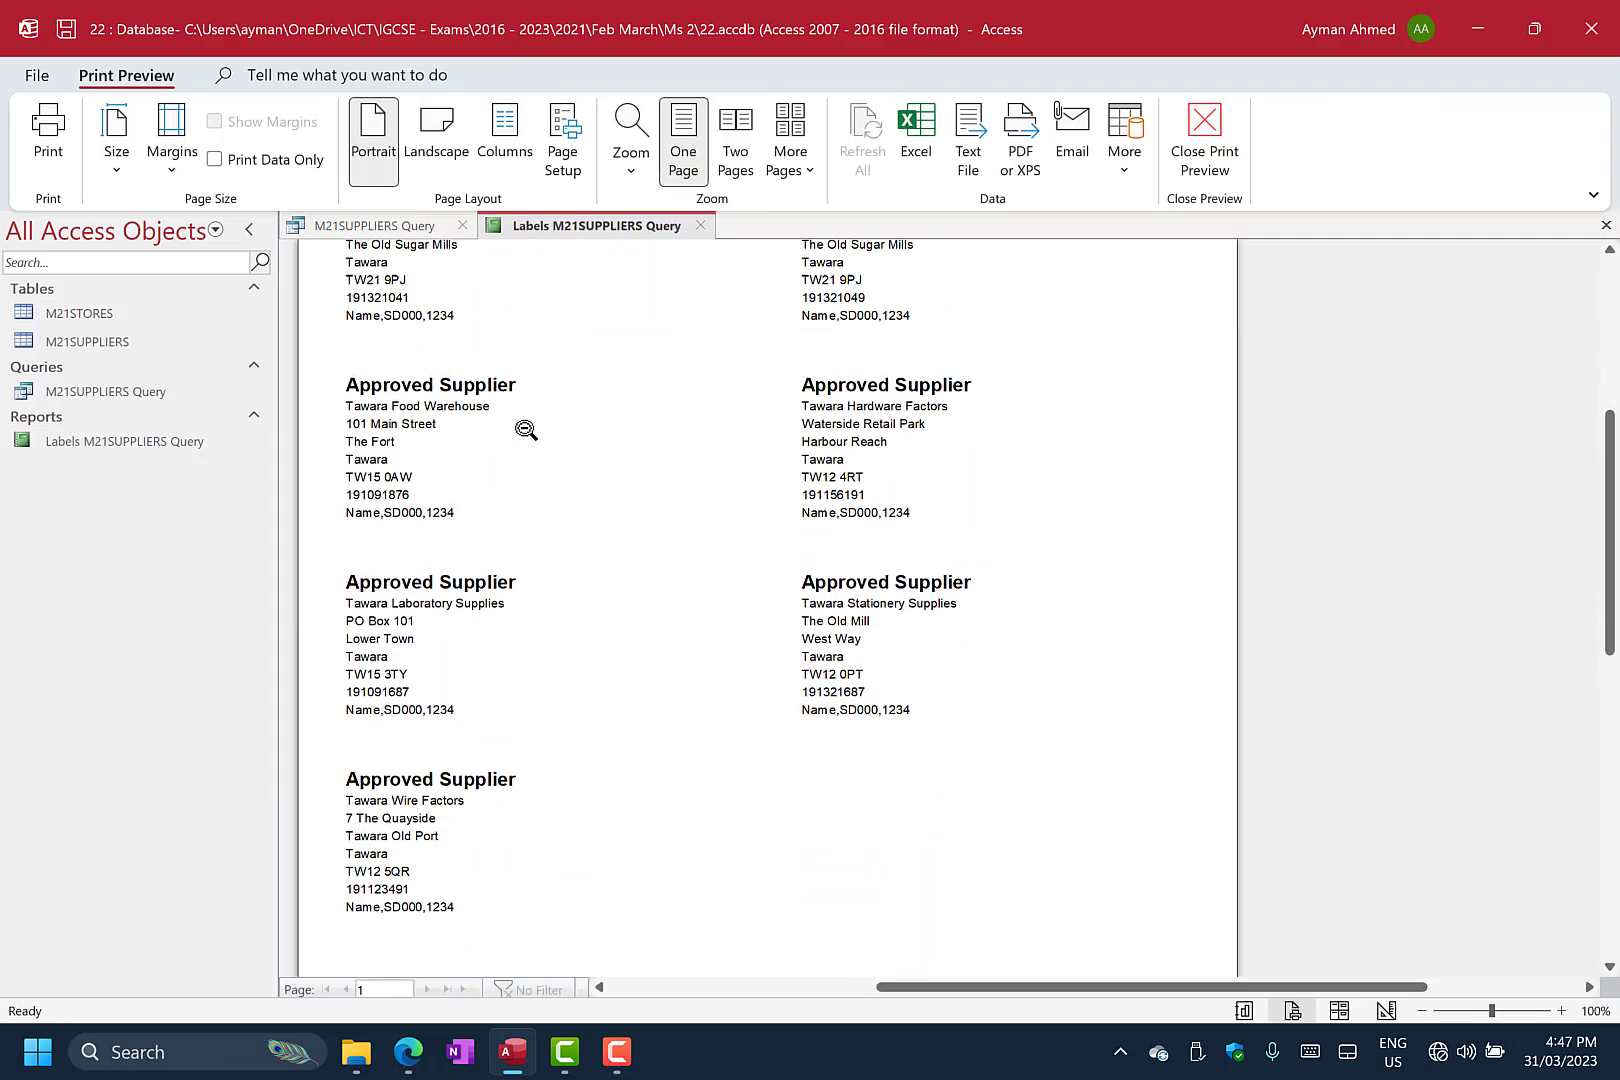
scroll(530, 421, up, 2)
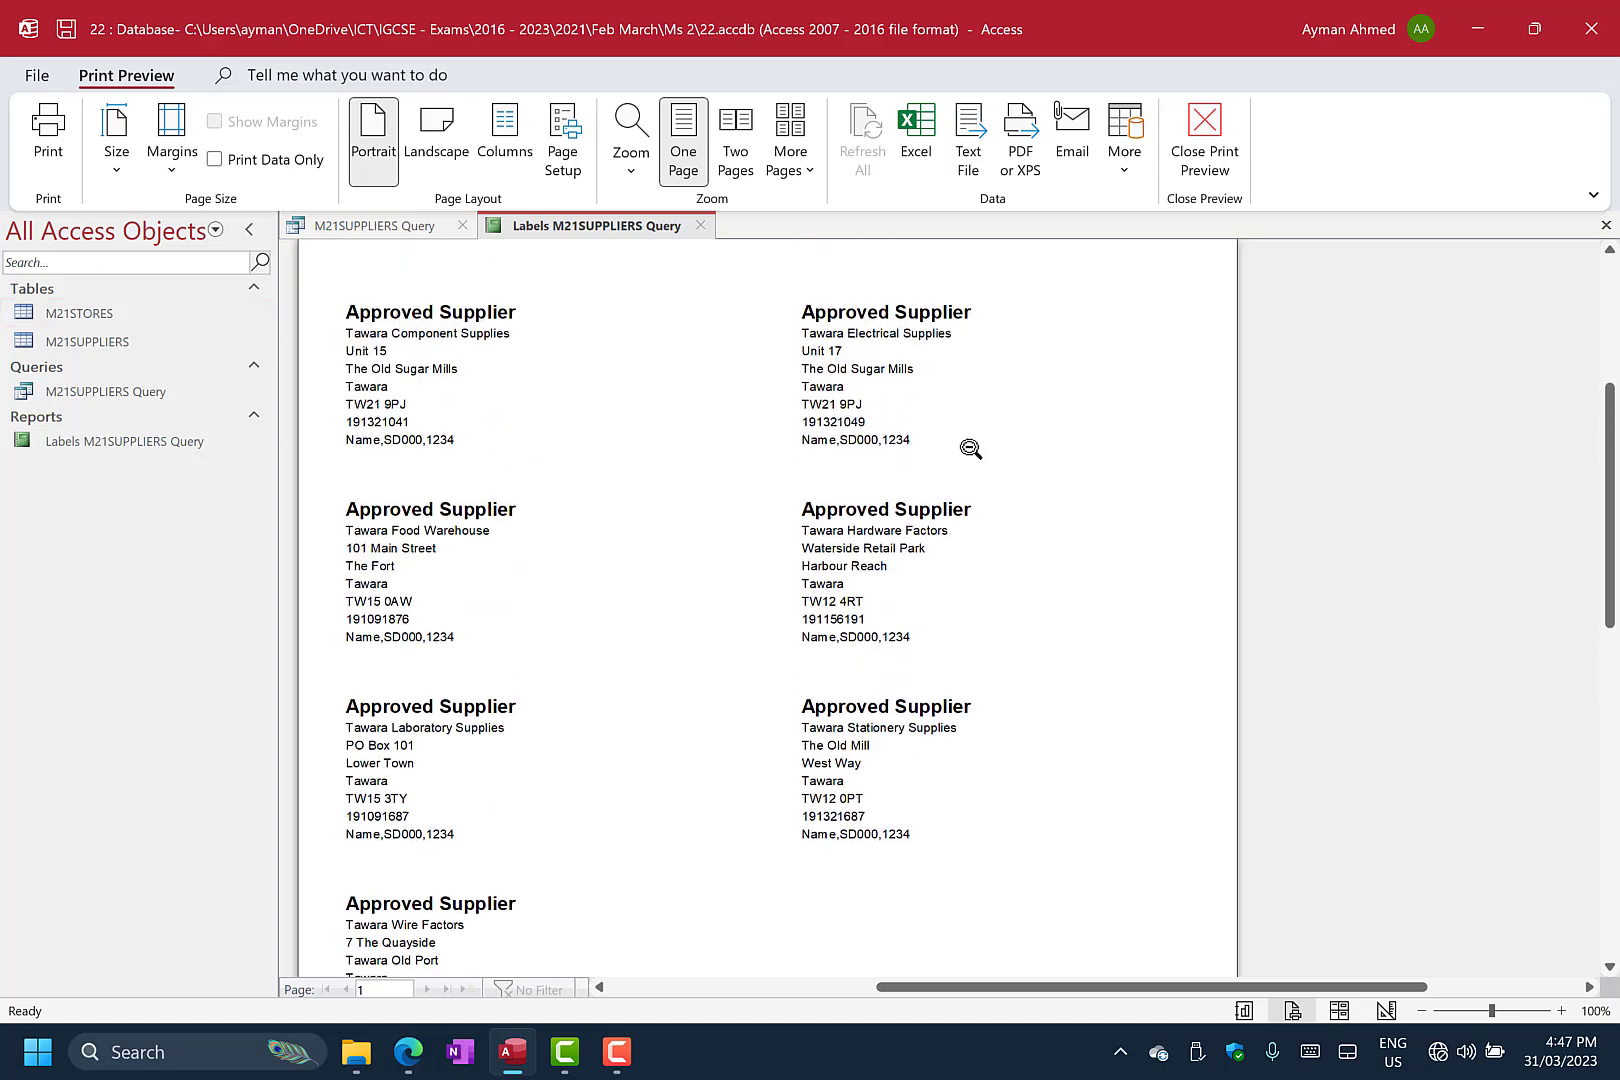
scroll(894, 562, down, 1)
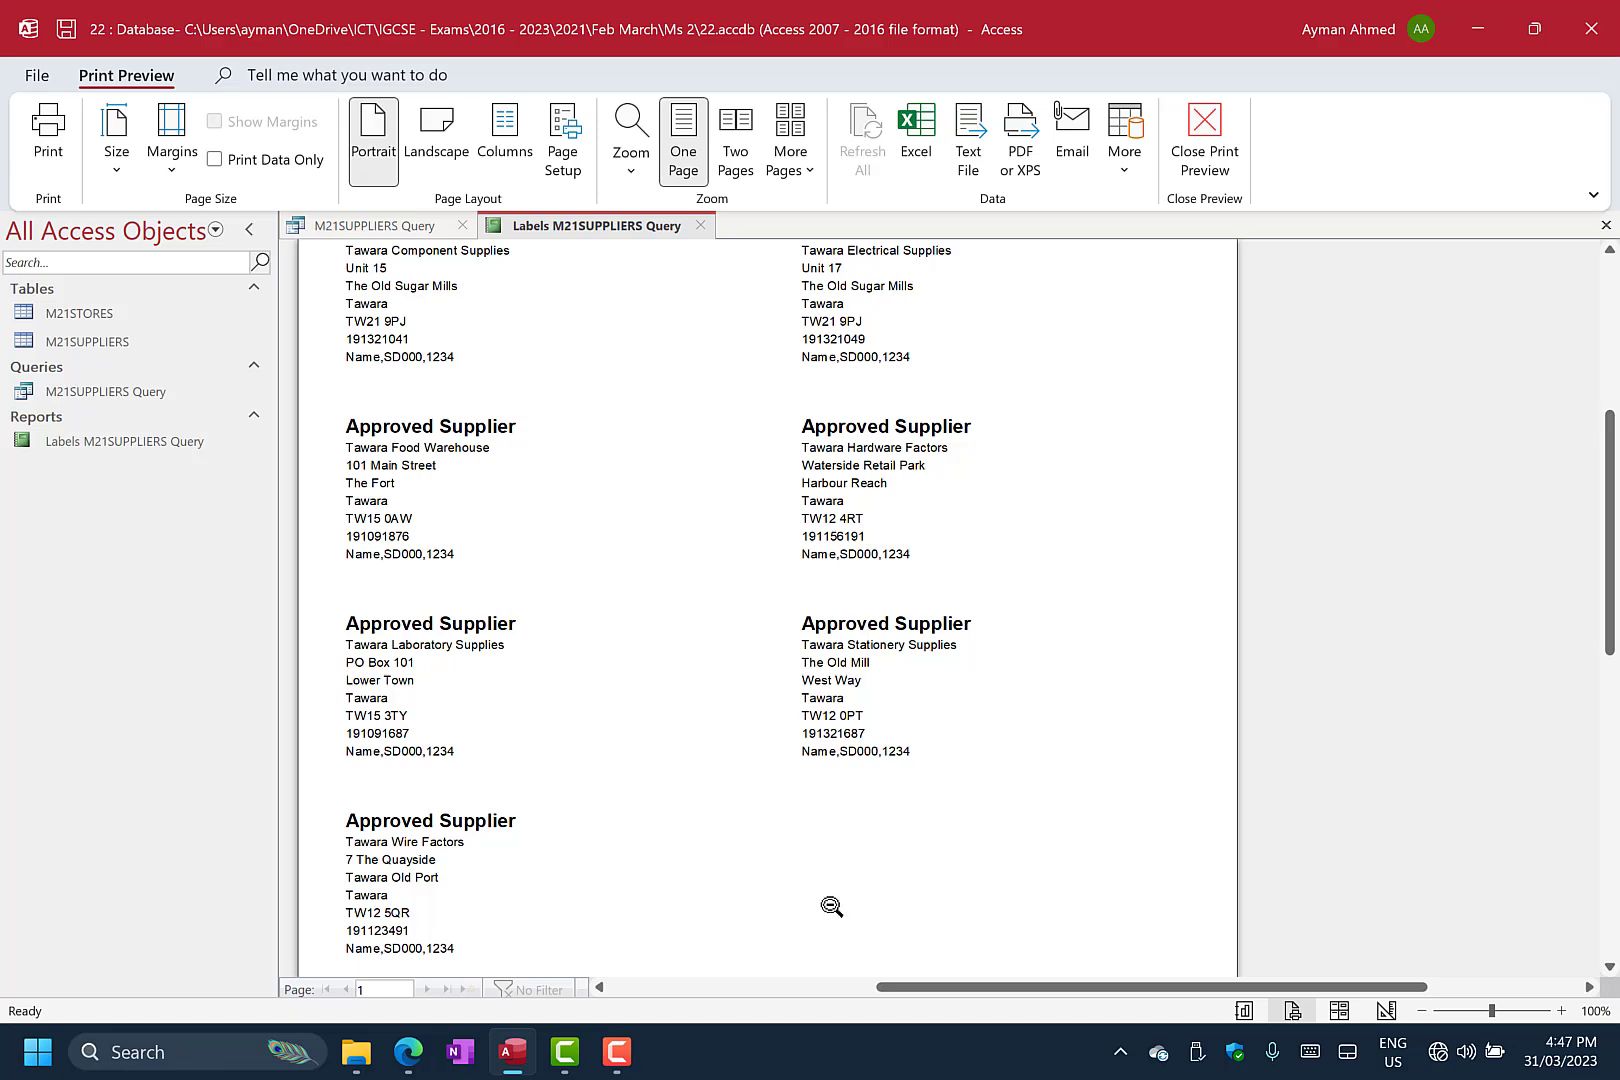
scroll(866, 855, up, 1)
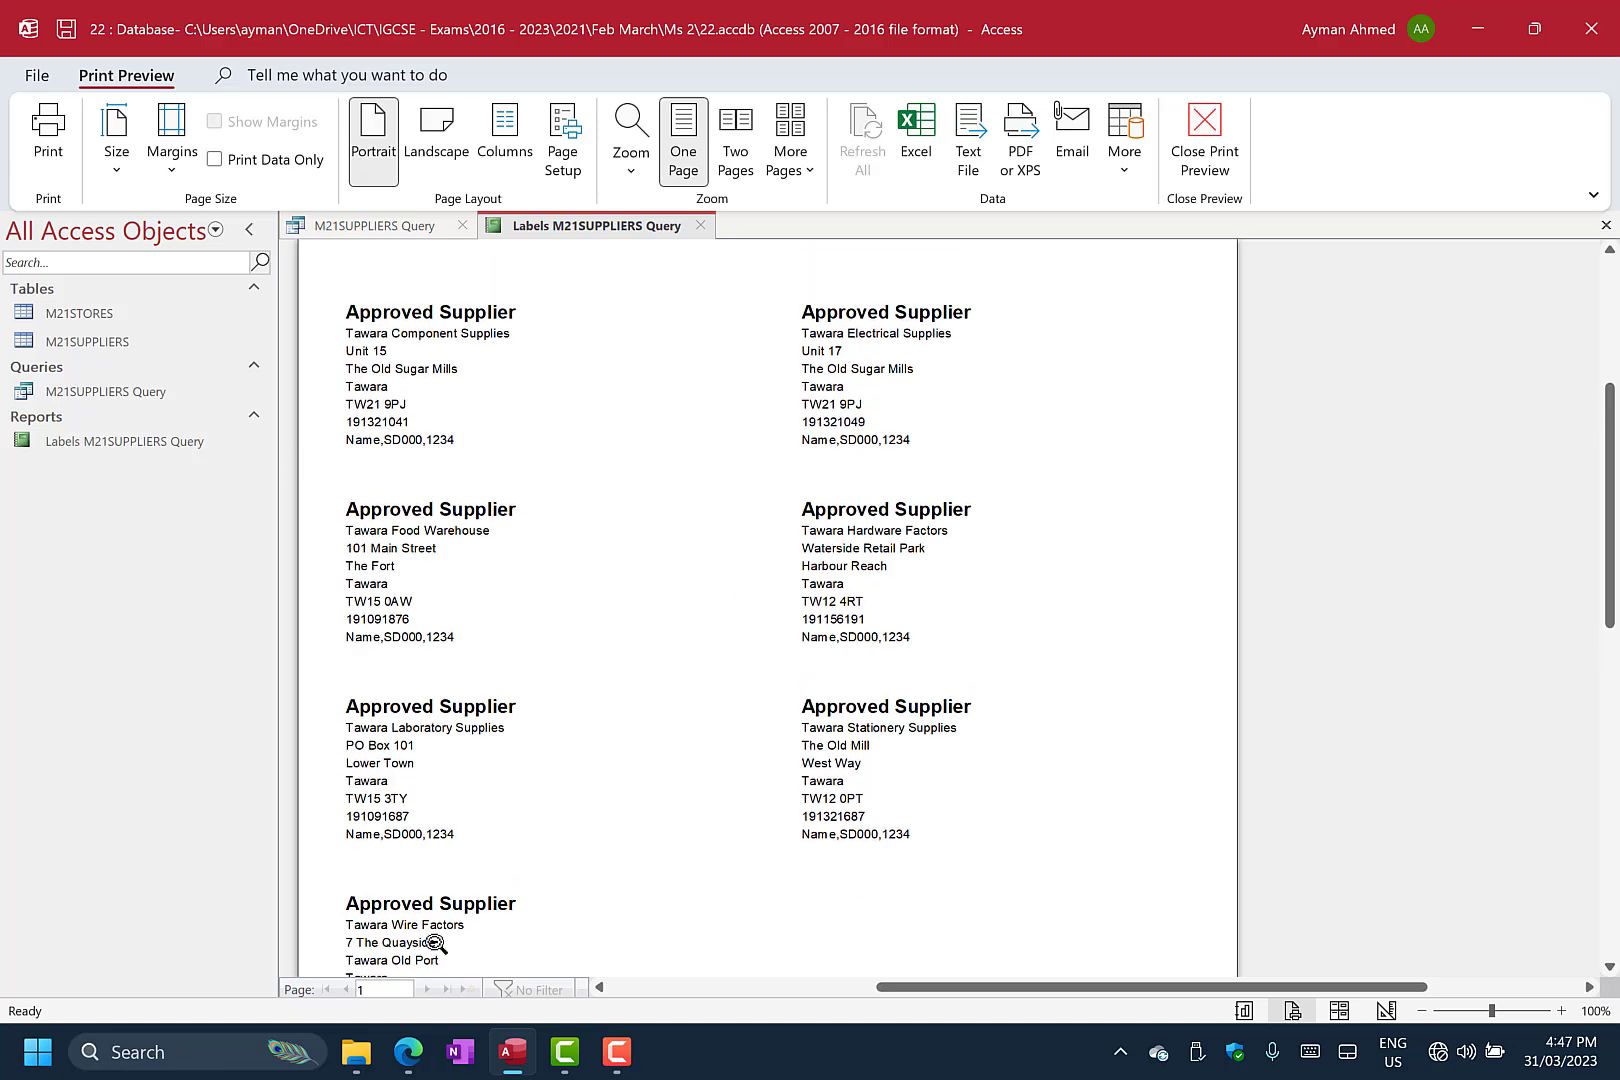
scroll(860, 930, down, 1)
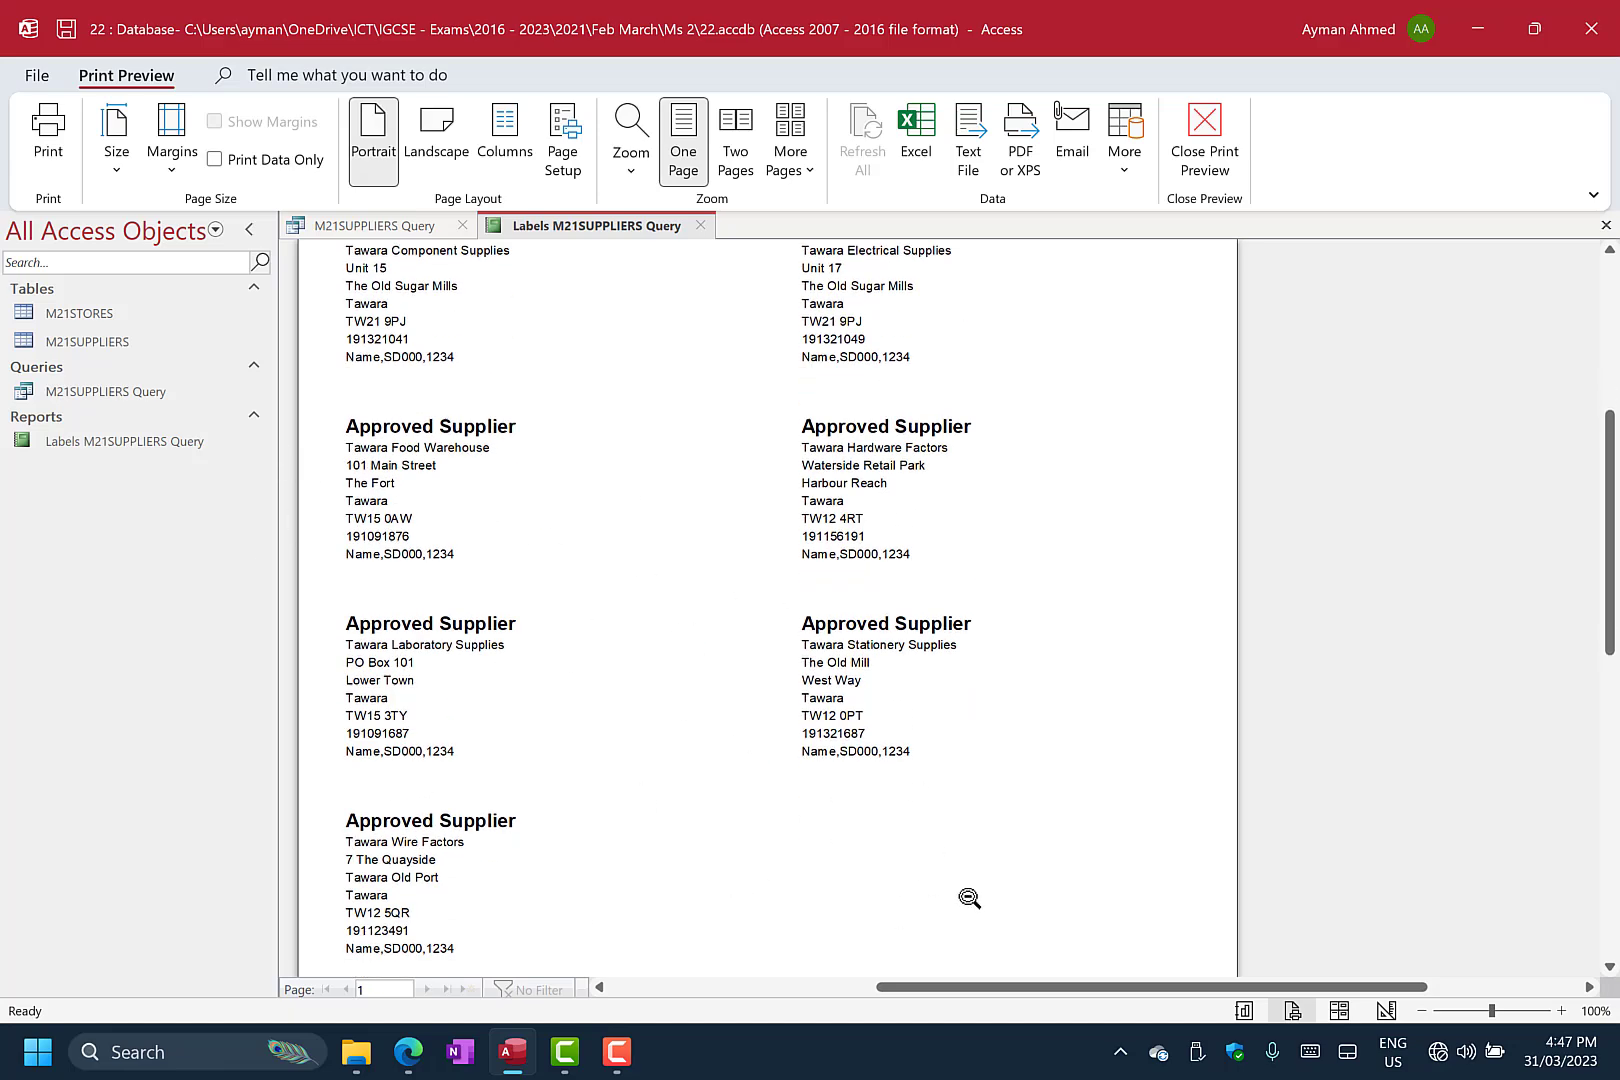
scroll(912, 882, up, 2)
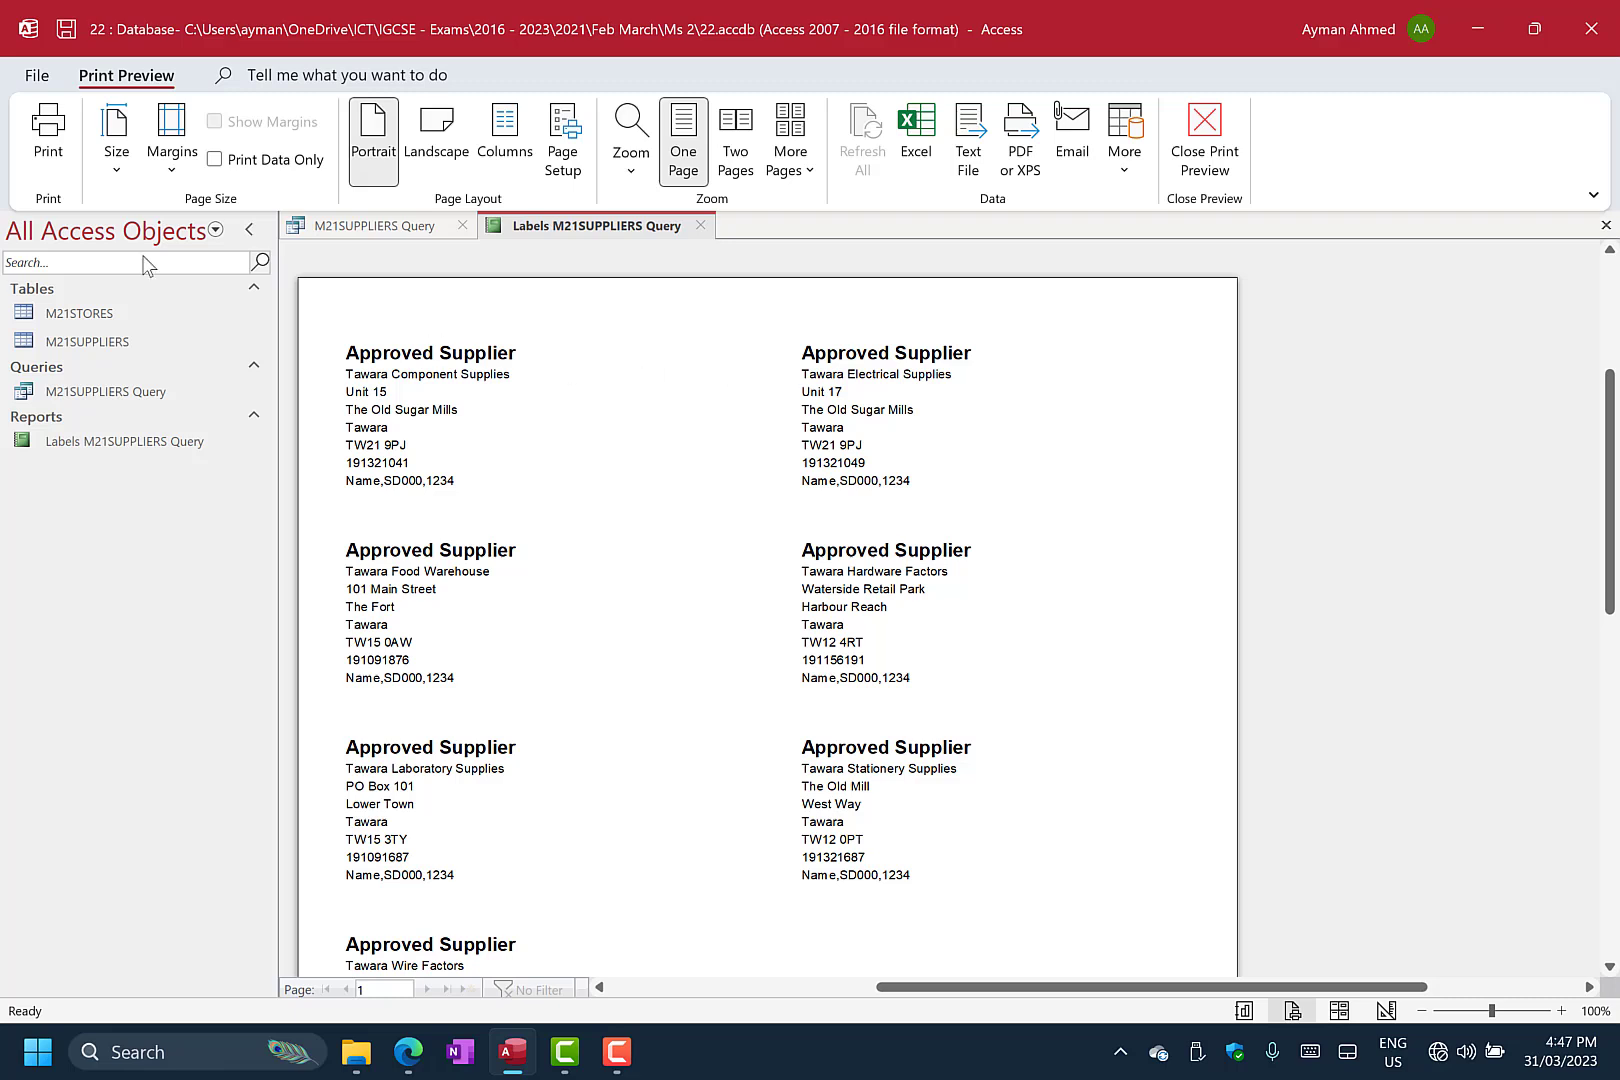
Open the print settings for the labels report from Print Preview.
right_click(550, 228)
click(607, 468)
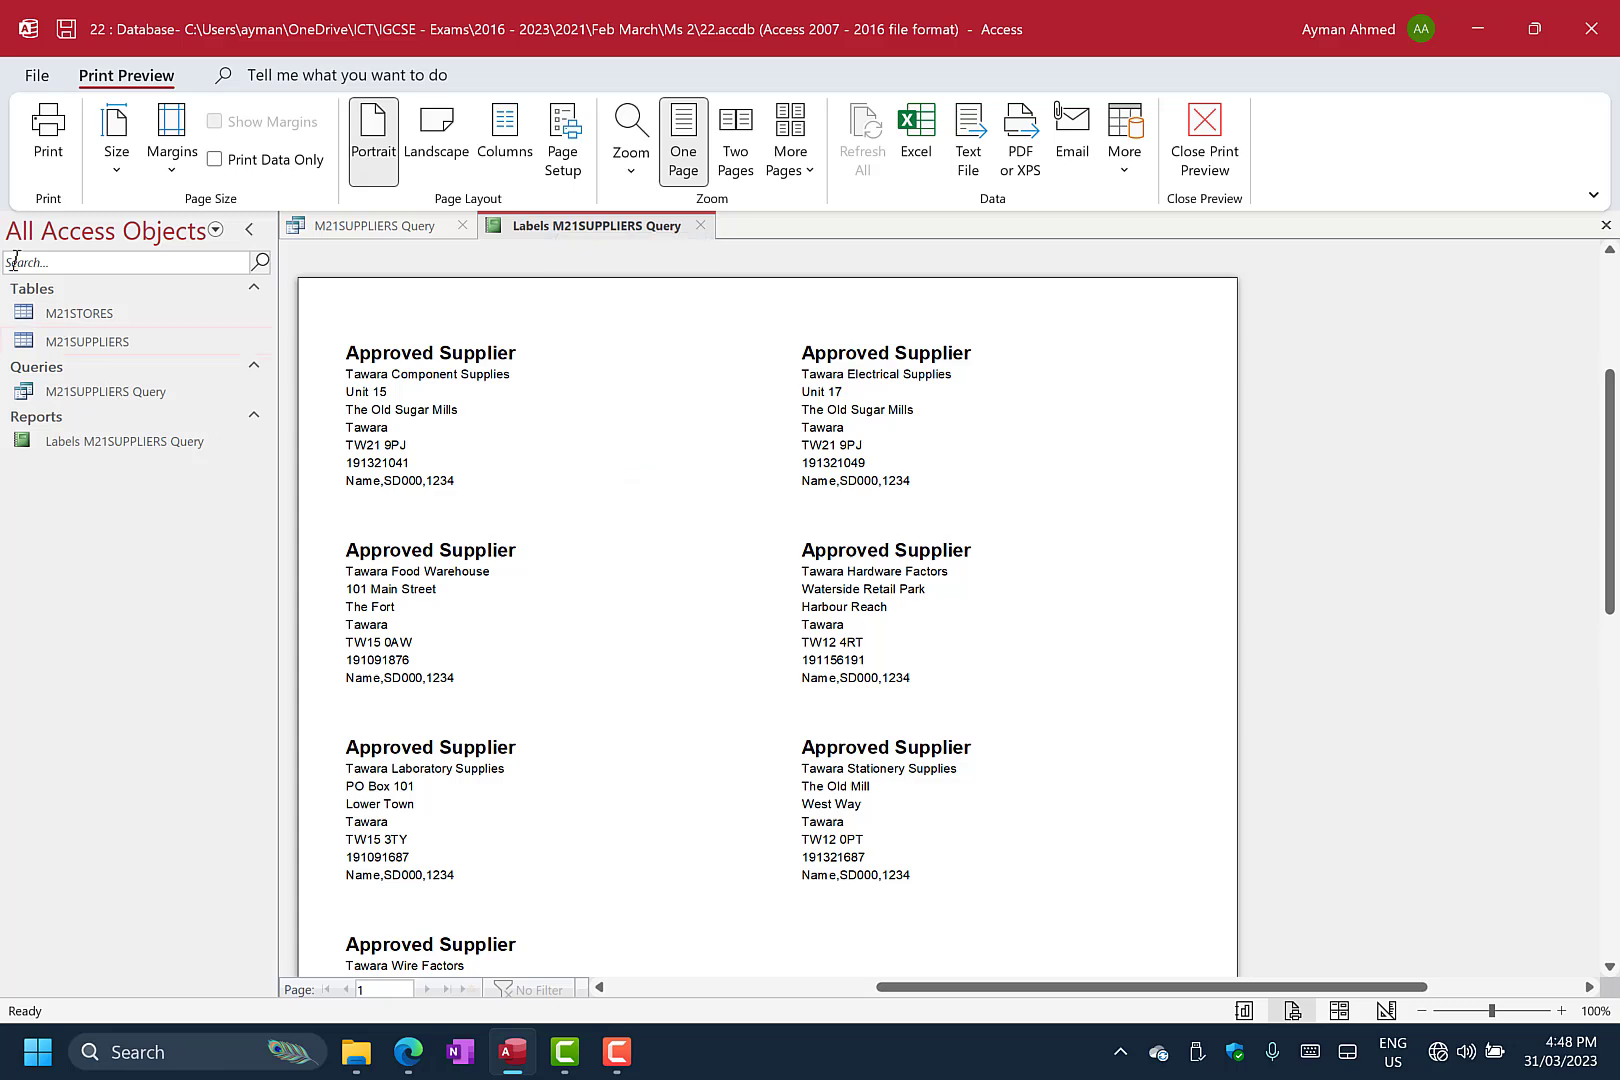
click(50, 125)
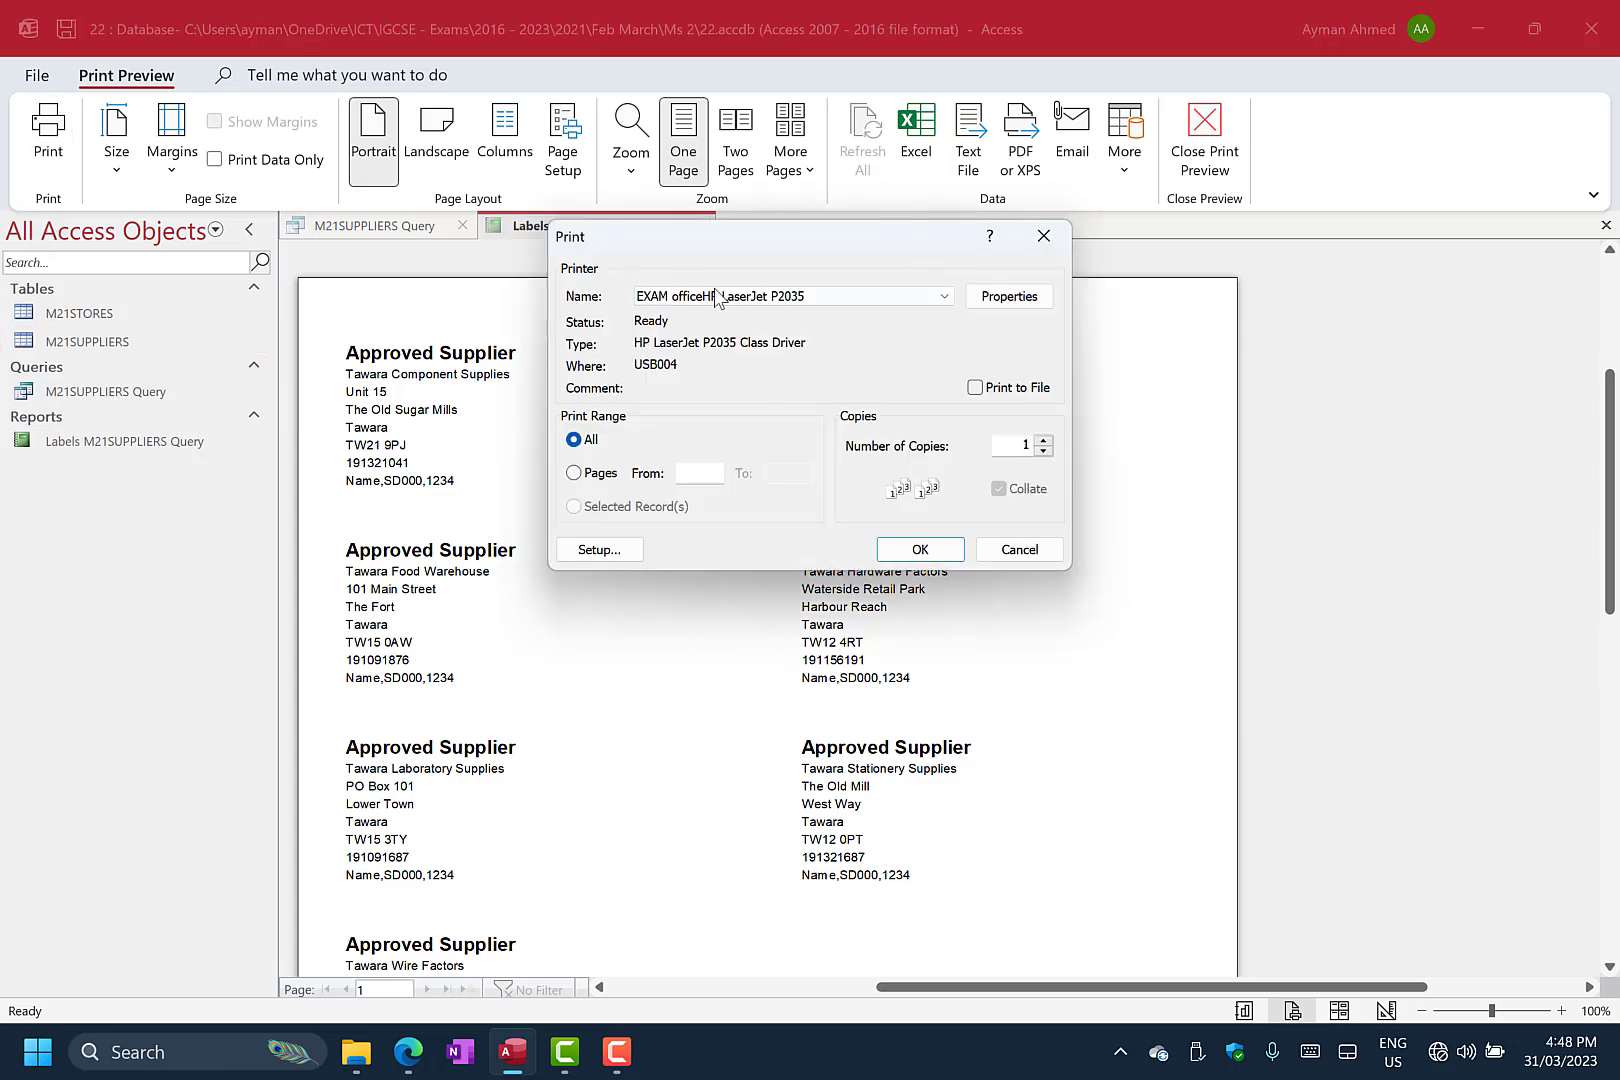